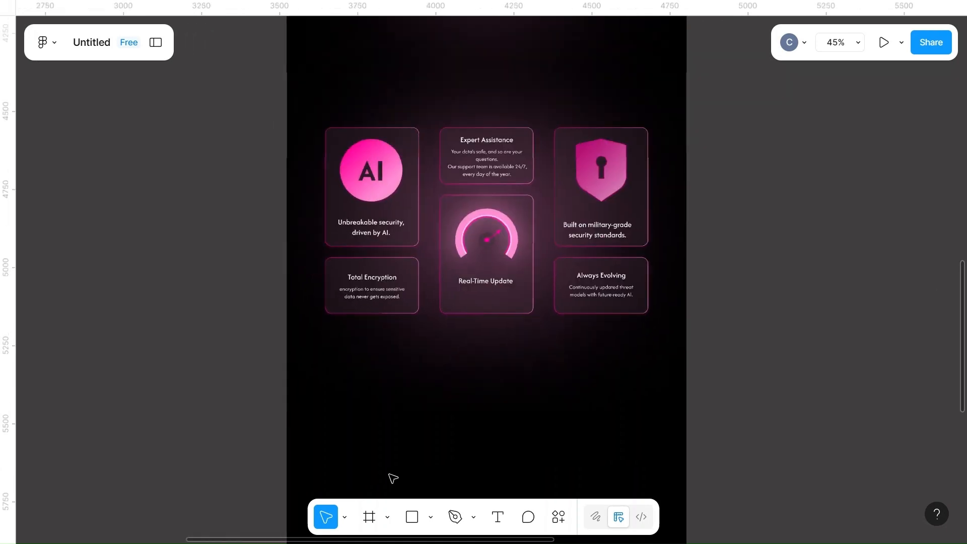
# Copy the wireframe's 550 × 350 rectangle into the black page design, placing it centrally below the feature cards
pyautogui.hscroll(-10, 392, 477)
pyautogui.scroll(-5, 393, 477)
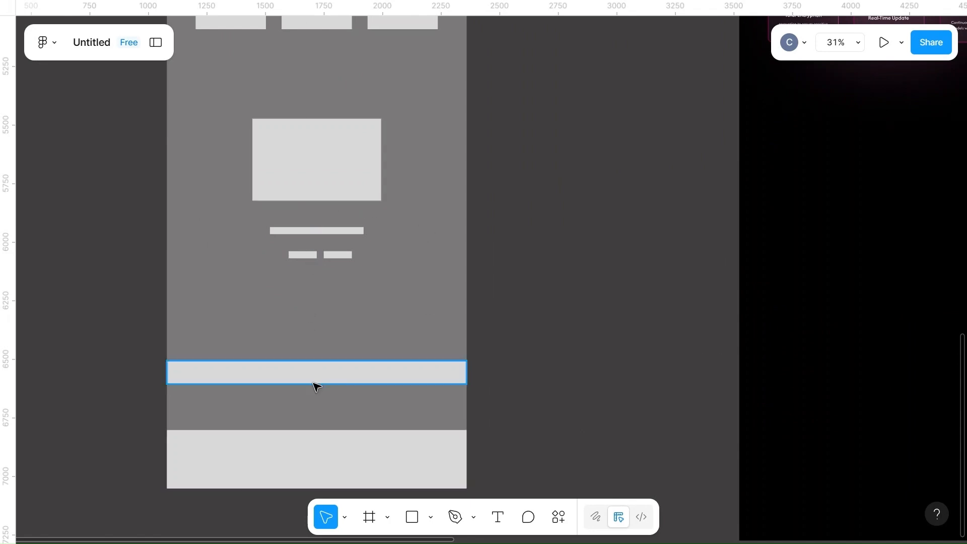
pyautogui.hscroll(10, 578, 397)
pyautogui.hscroll(-8, 579, 398)
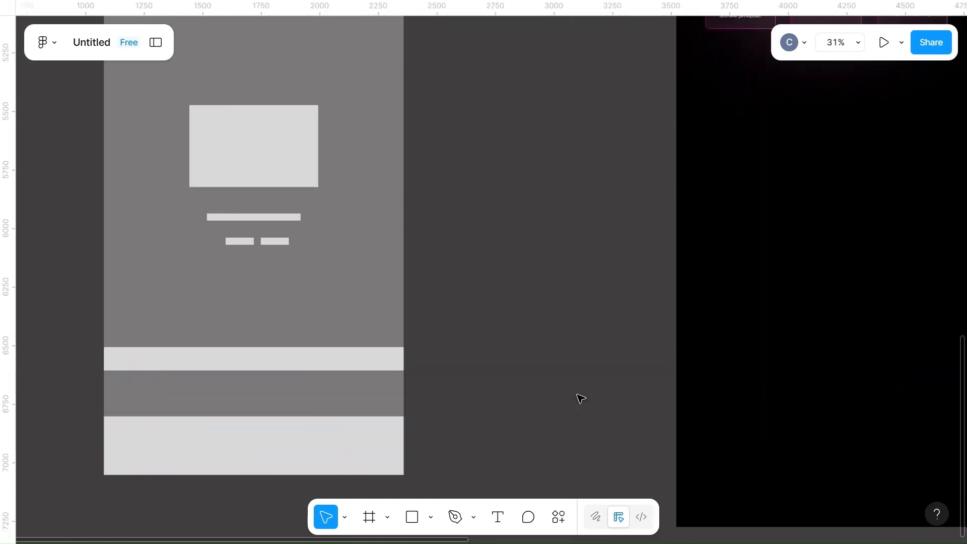
pyautogui.click(260, 153)
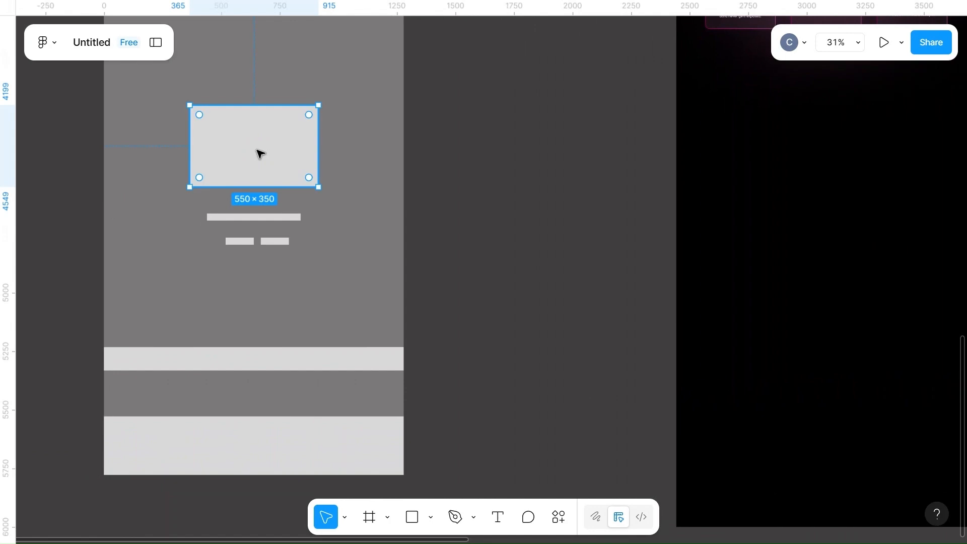
pyautogui.click(644, 219)
pyautogui.hotkey('ctrl', 'v')
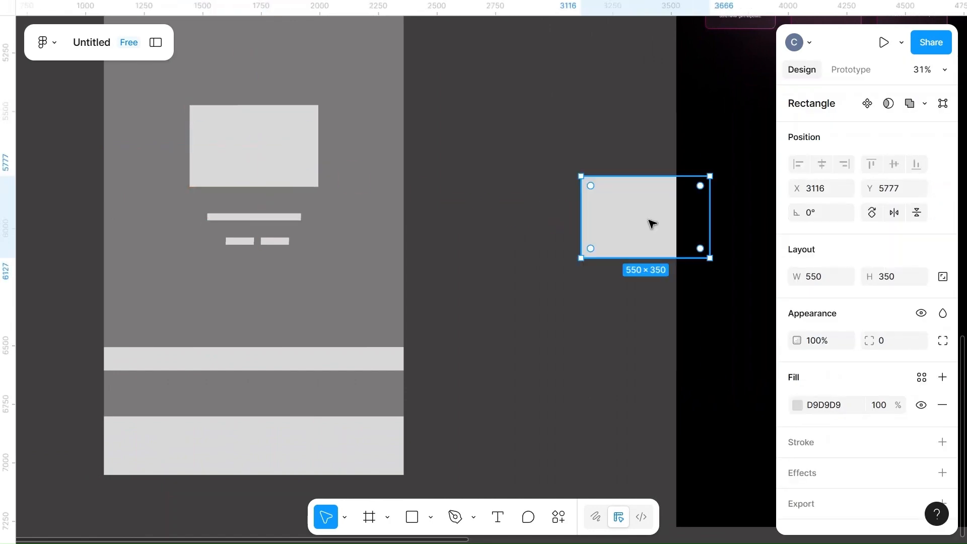
pyautogui.hscroll(5, 648, 220)
pyautogui.scroll(-3, 648, 220)
pyautogui.moveTo(509, 223); pyautogui.dragTo(610, 210)
pyautogui.hscroll(3, 609, 212)
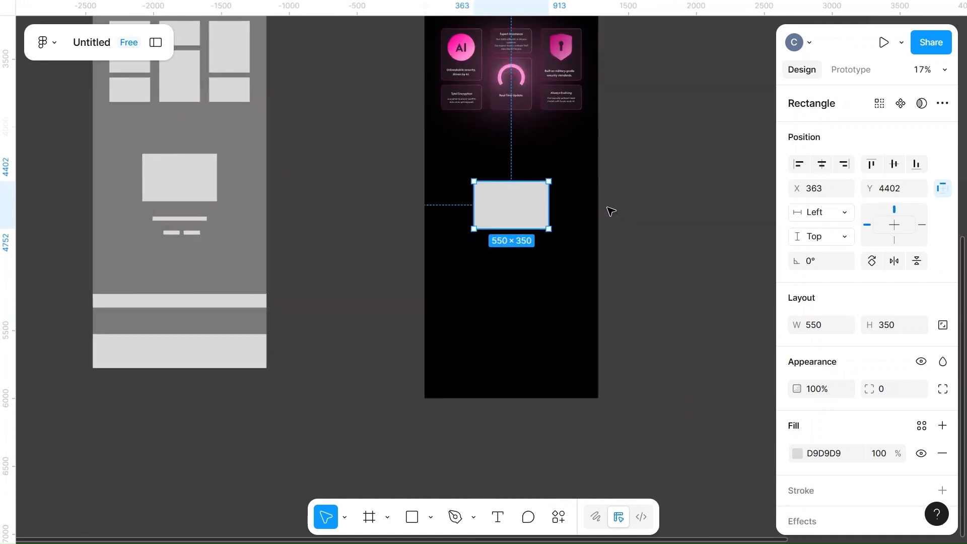
# Using the "Why Choose D-Secure" card as the style reference, set the pasted rectangle's corner radius to 20
pyautogui.scroll(3, 608, 212)
pyautogui.scroll(6, 609, 212)
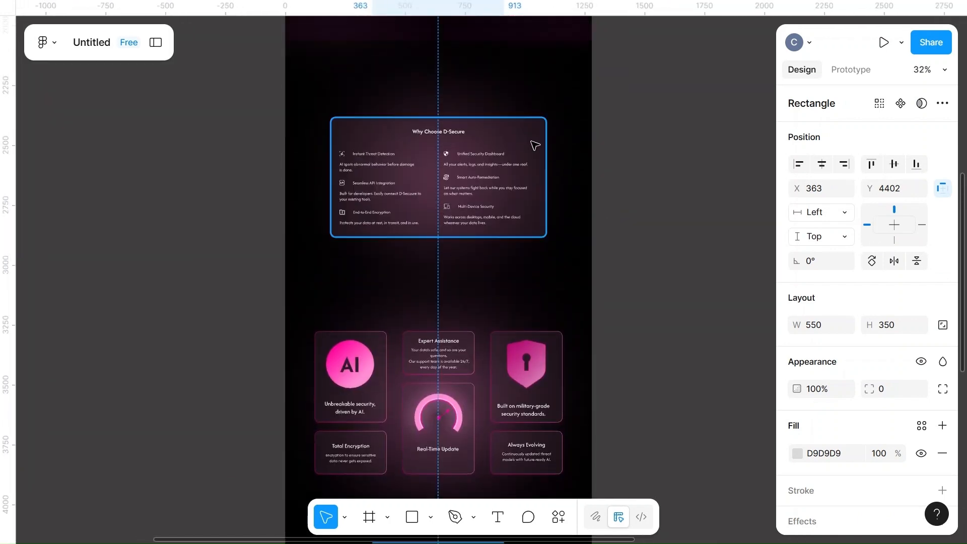
pyautogui.click(535, 146)
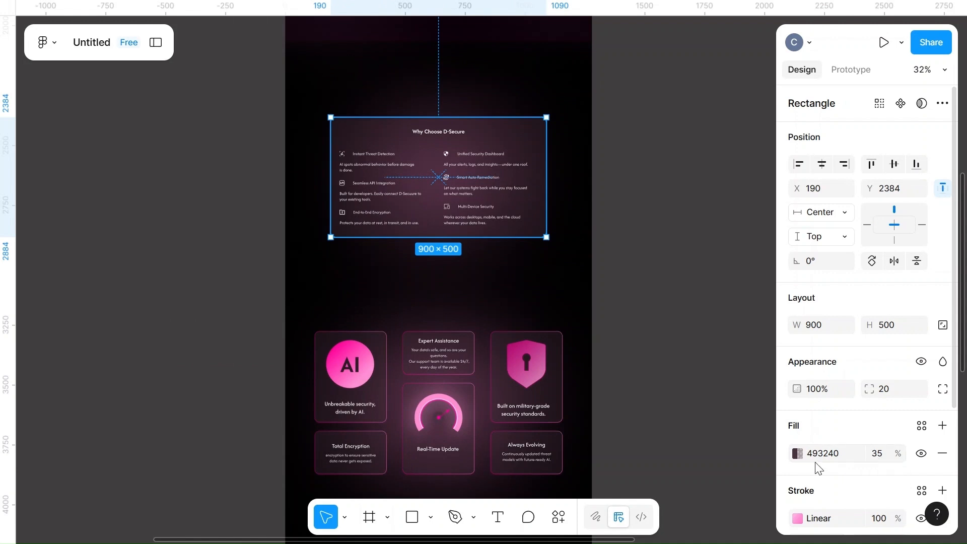
pyautogui.scroll(-2, 817, 466)
pyautogui.click(797, 426)
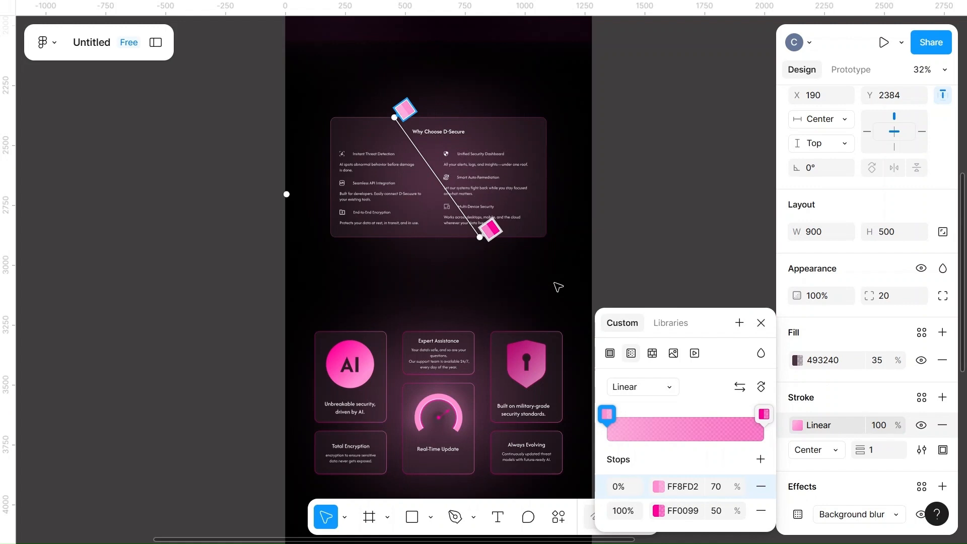
pyautogui.press('Escape')
pyautogui.scroll(-6, 669, 281)
pyautogui.click(460, 297)
pyautogui.click(891, 321)
pyautogui.write('20')
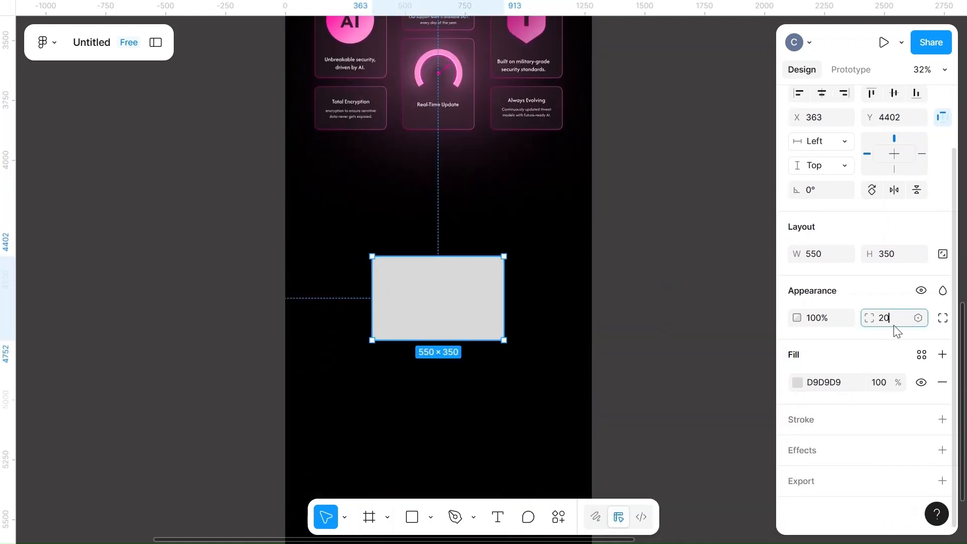
# Fill the pasted rectangle with the page colour 493240 at 35% opacity
pyautogui.click(798, 384)
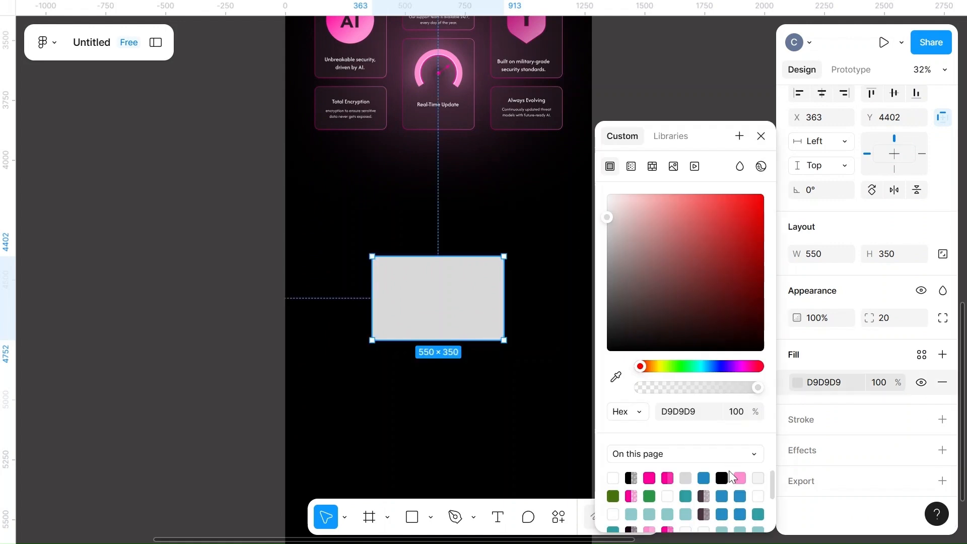
pyautogui.click(721, 477)
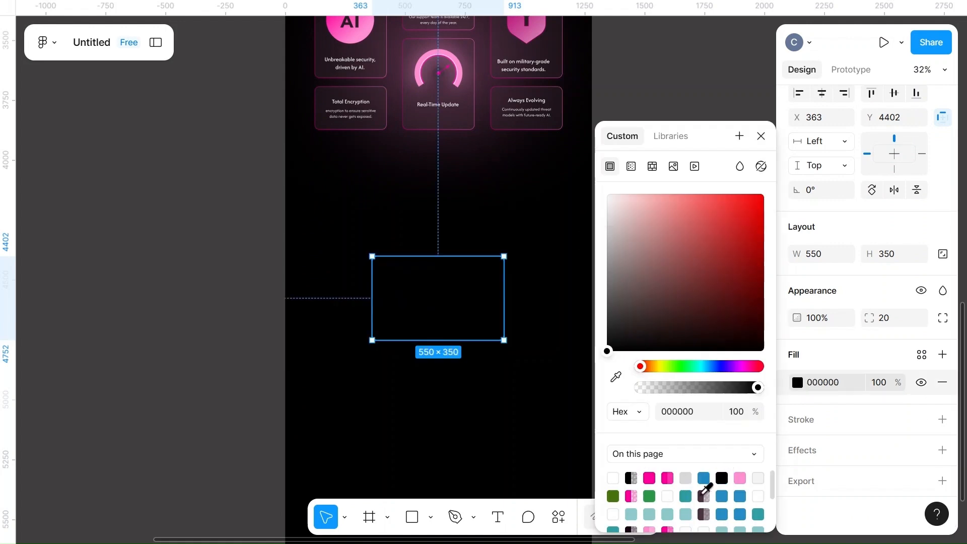
pyautogui.click(703, 495)
pyautogui.click(878, 383)
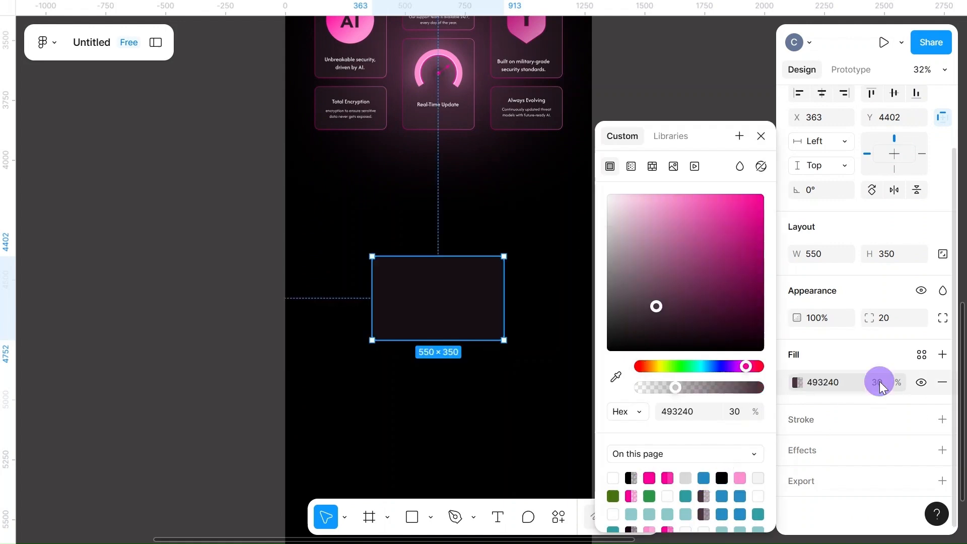
# Add a linear gradient stroke to the rectangle, running from FF8FD2 at 70% to FF0099 at 80% opacity
pyautogui.click(802, 423)
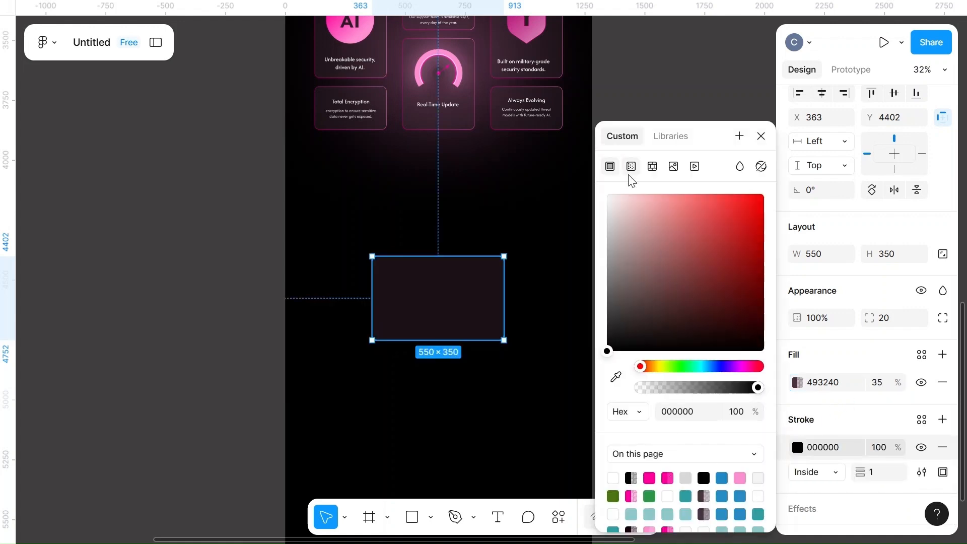
pyautogui.click(631, 167)
pyautogui.click(659, 301)
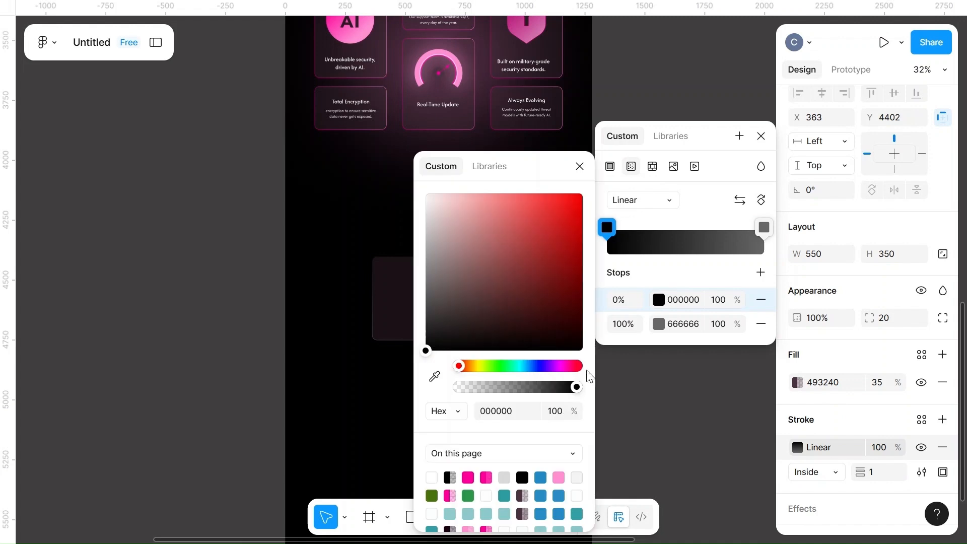
pyautogui.click(557, 477)
pyautogui.click(715, 302)
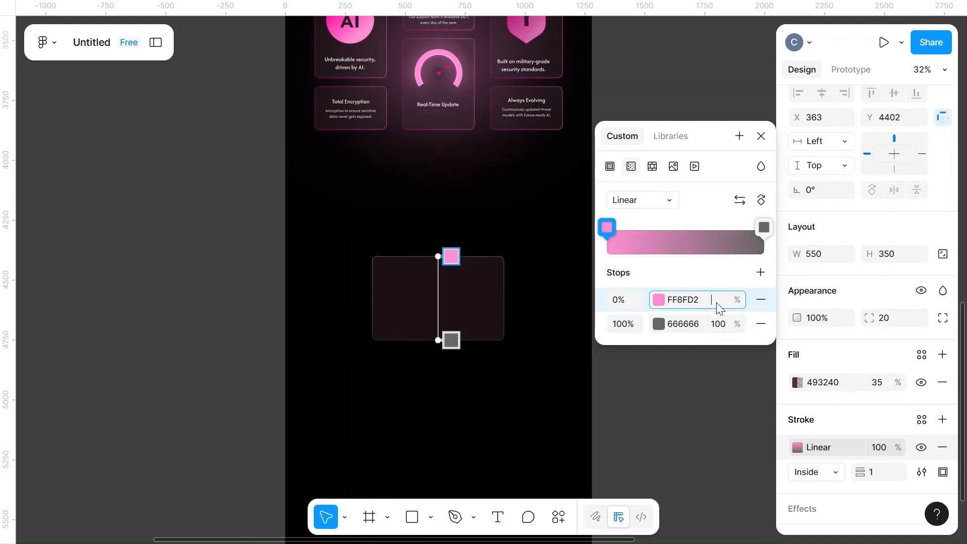
pyautogui.write('70')
pyautogui.click(658, 325)
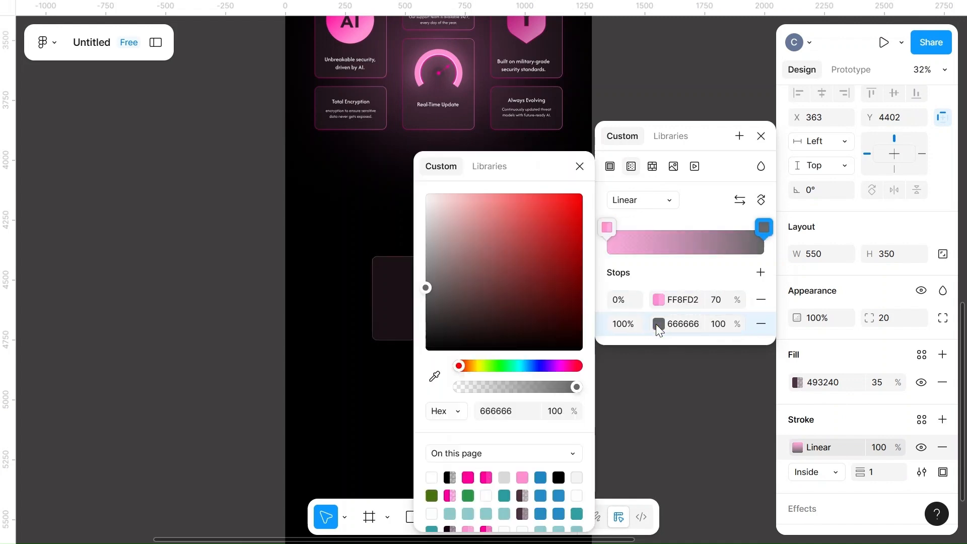
pyautogui.click(487, 476)
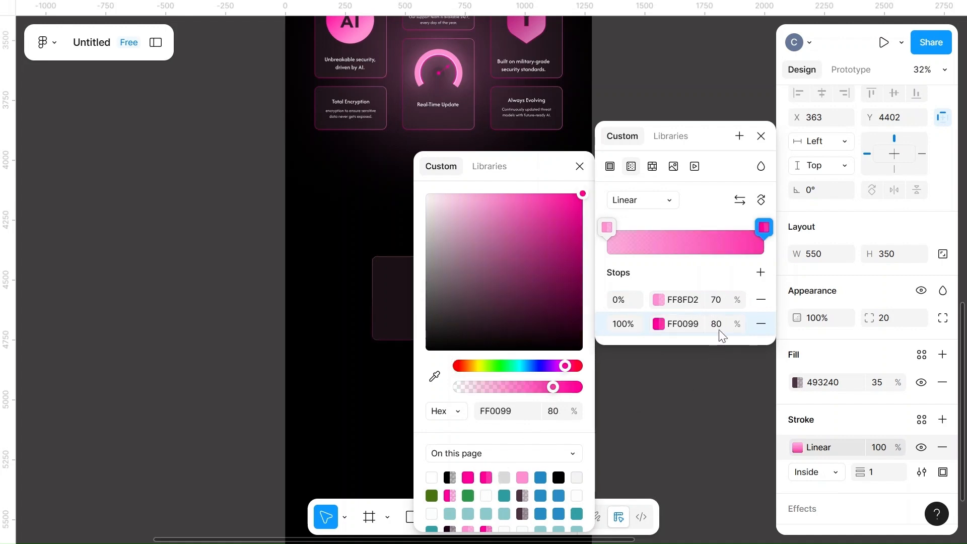
pyautogui.press('Escape')
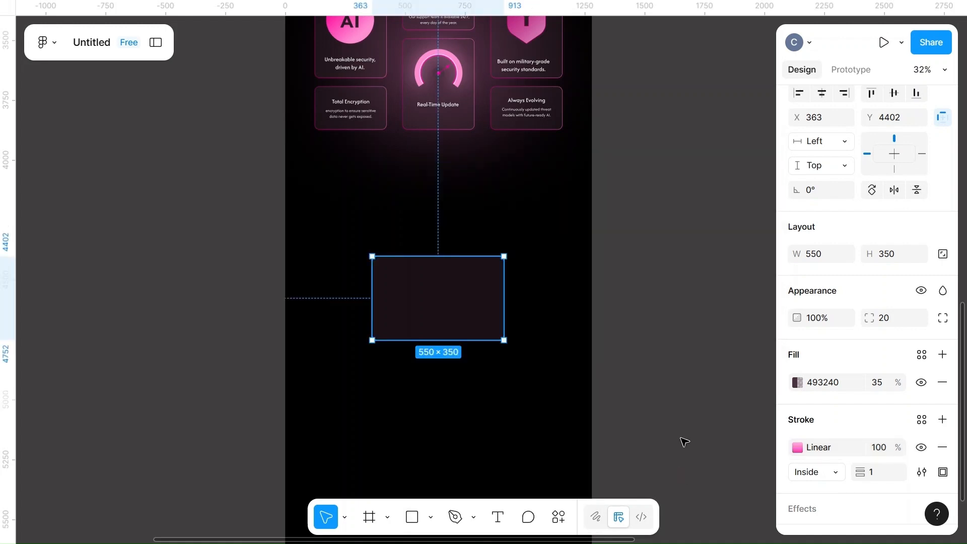
# Angle the stroke gradient diagonally from the rectangle's upper-left edge to its lower-right edge
pyautogui.click(797, 451)
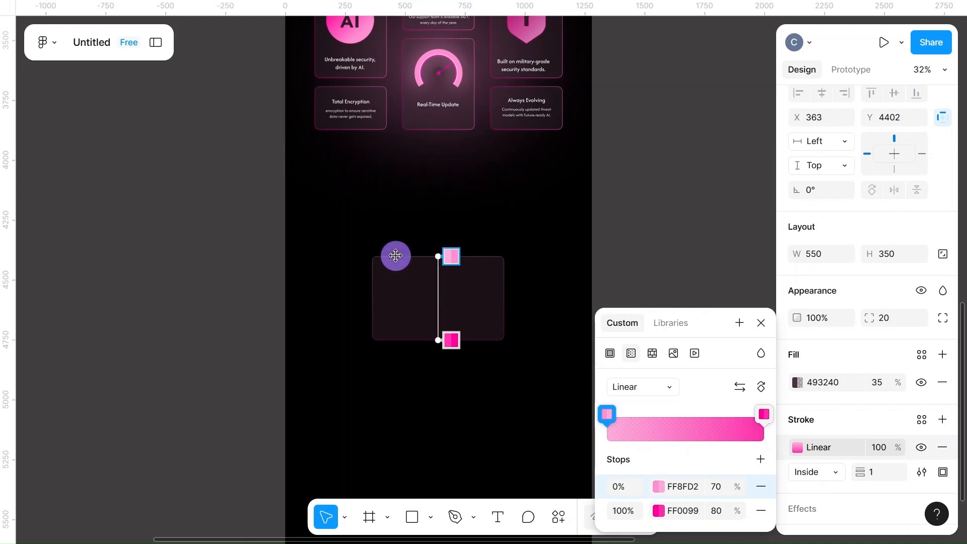
pyautogui.moveTo(395, 255); pyautogui.dragTo(391, 256)
pyautogui.scroll(5, 457, 265)
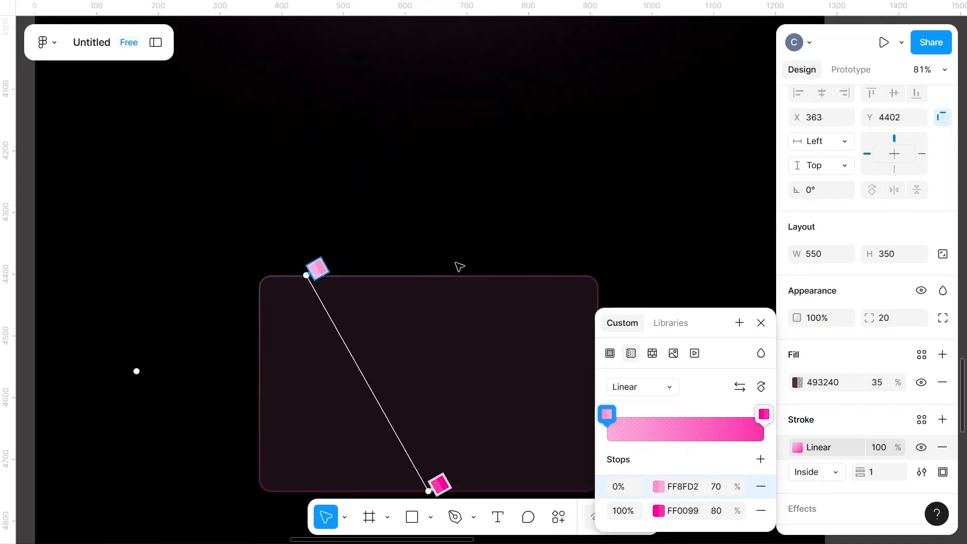
pyautogui.scroll(-3, 458, 265)
pyautogui.moveTo(394, 362); pyautogui.dragTo(431, 362)
pyautogui.moveTo(272, 144); pyautogui.dragTo(301, 144)
# Add a uniform background blur effect of 50 to the rectangle
pyautogui.click(804, 506)
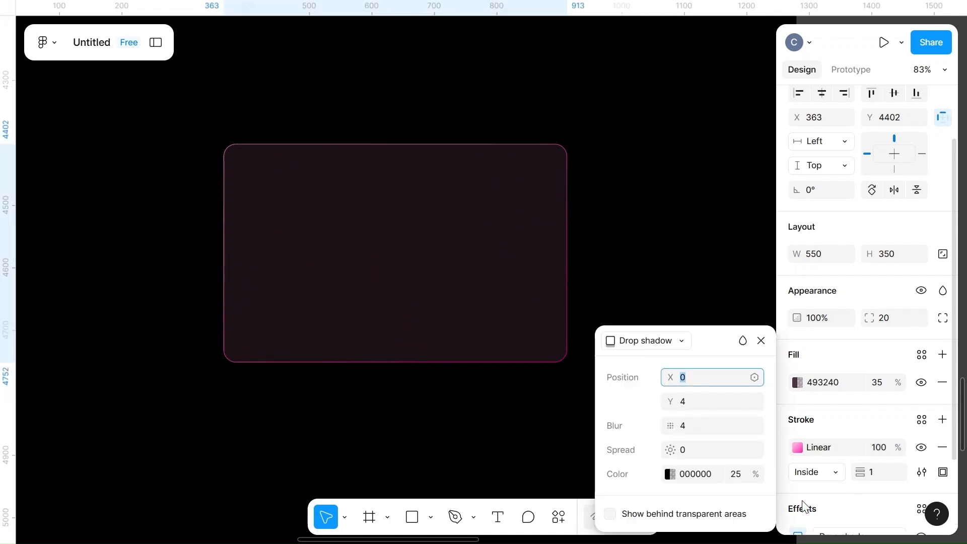
pyautogui.click(663, 340)
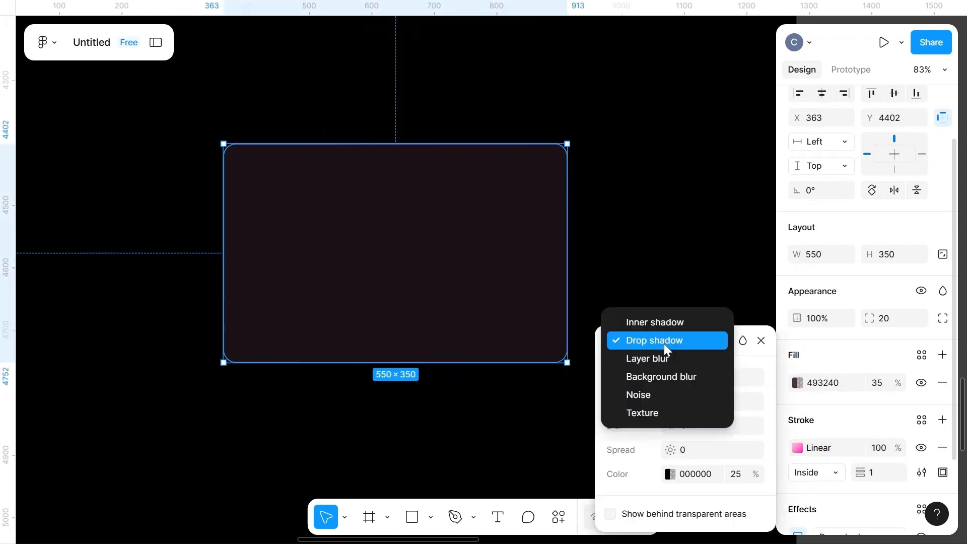
pyautogui.click(645, 379)
pyautogui.click(697, 401)
pyautogui.press('BackSpace')
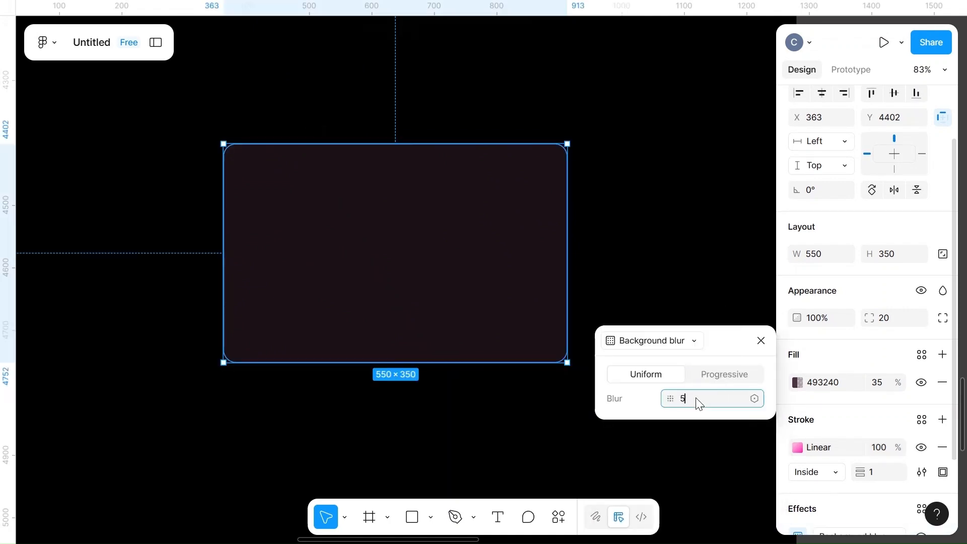
pyautogui.click(830, 362)
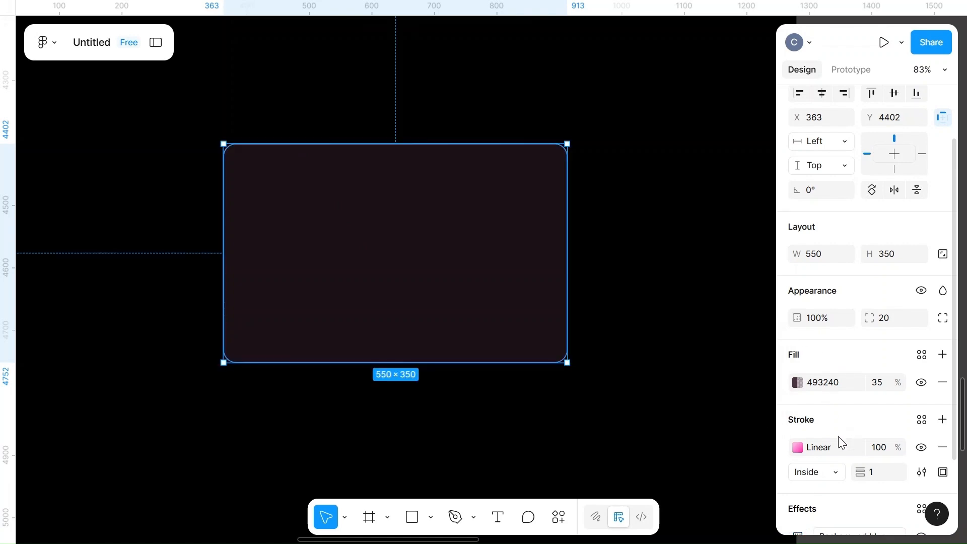
# Match the rectangle's background blur to the "Why Choose D-Secure" card's effect by setting it to 25
pyautogui.scroll(15, 659, 251)
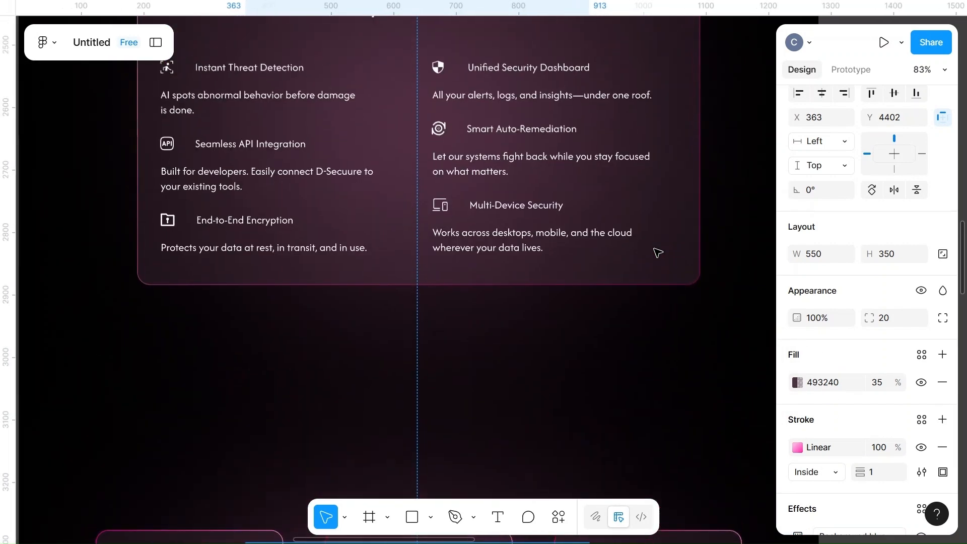
pyautogui.click(678, 240)
pyautogui.scroll(4, 678, 240)
pyautogui.click(679, 241)
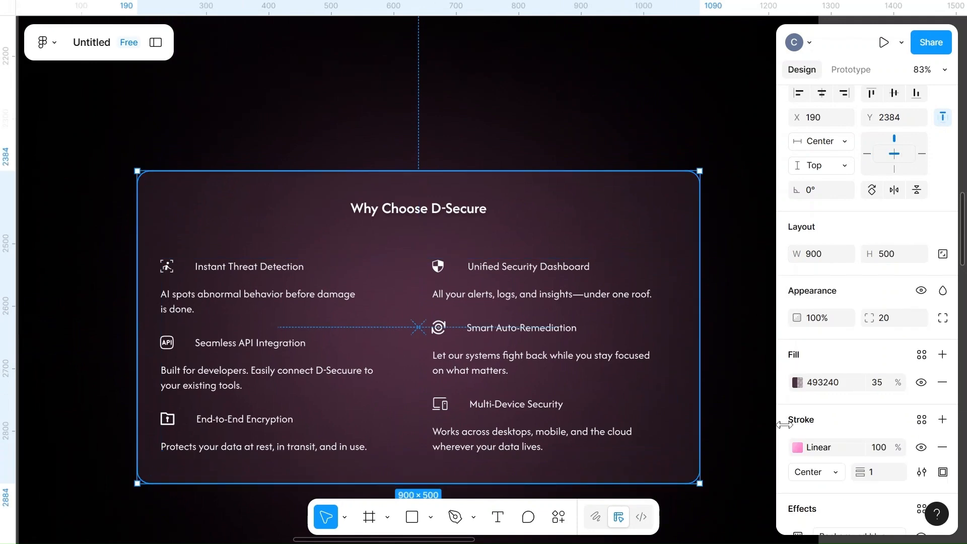
pyautogui.scroll(-2, 814, 442)
pyautogui.click(798, 444)
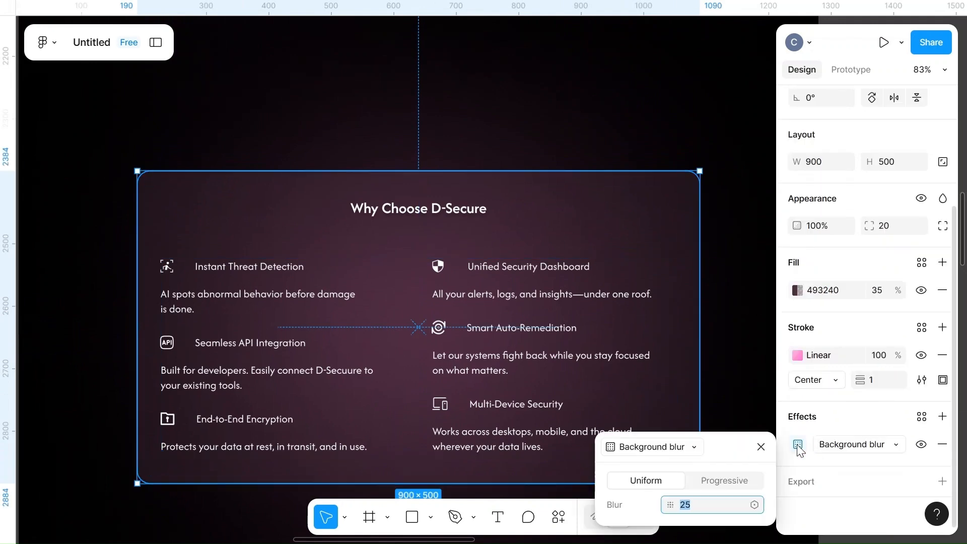
pyautogui.click(759, 323)
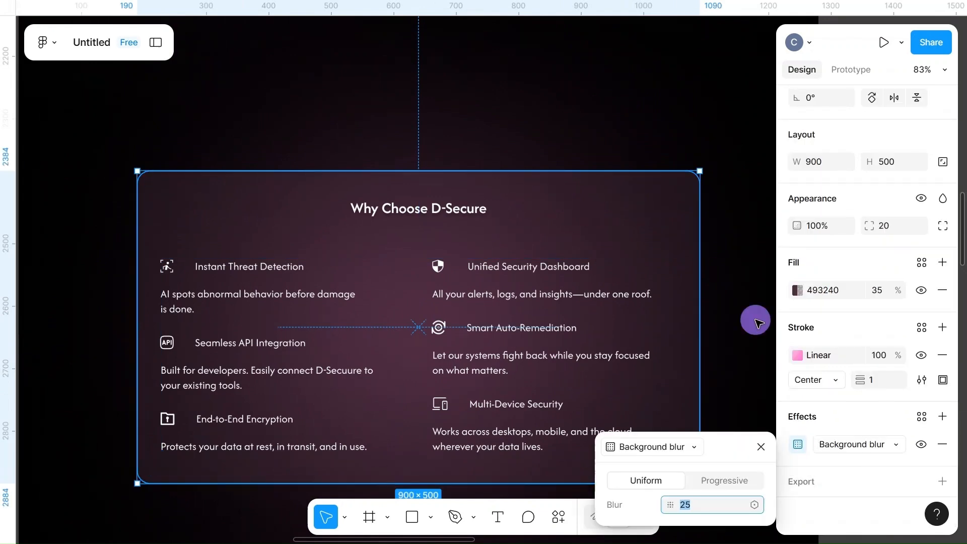
pyautogui.scroll(-15, 760, 323)
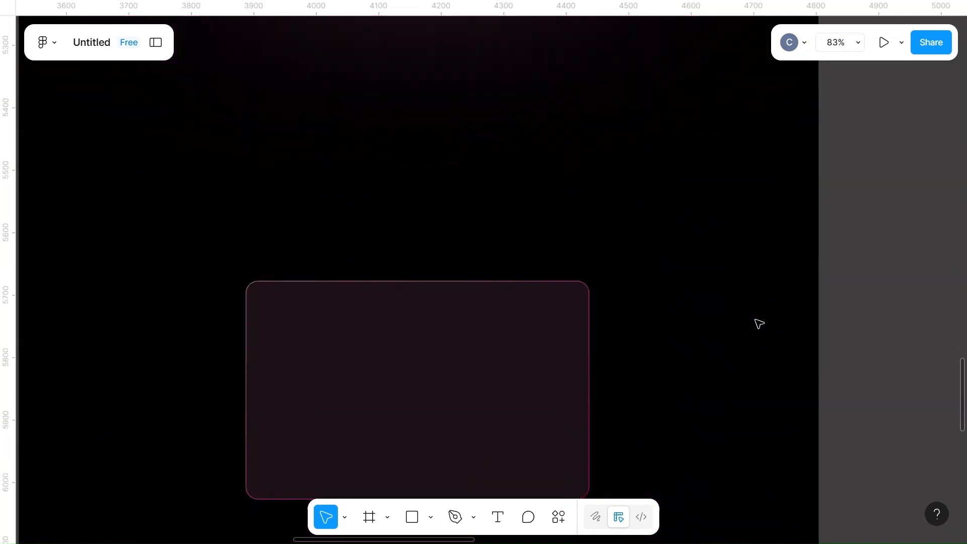
pyautogui.scroll(-2, 530, 302)
pyautogui.click(531, 302)
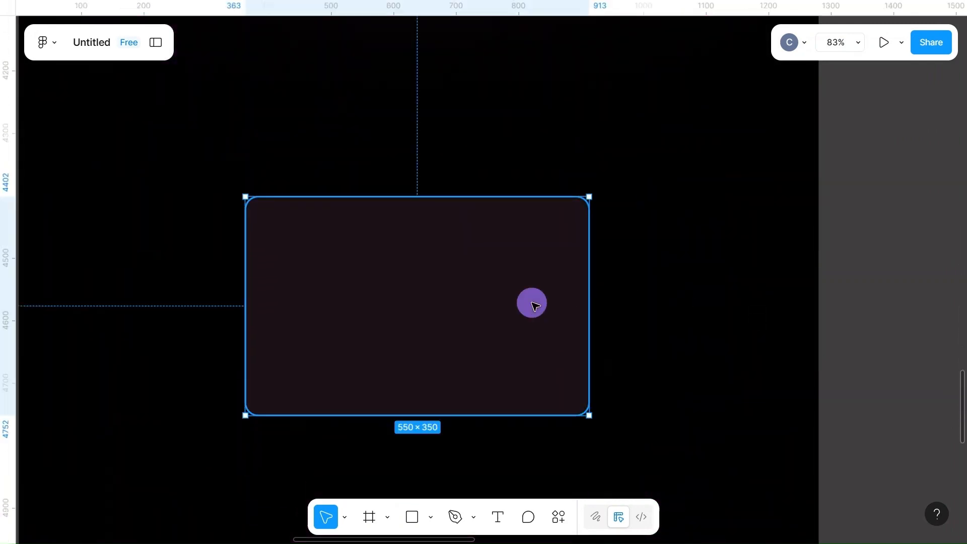
pyautogui.scroll(-3, 815, 458)
pyautogui.click(804, 450)
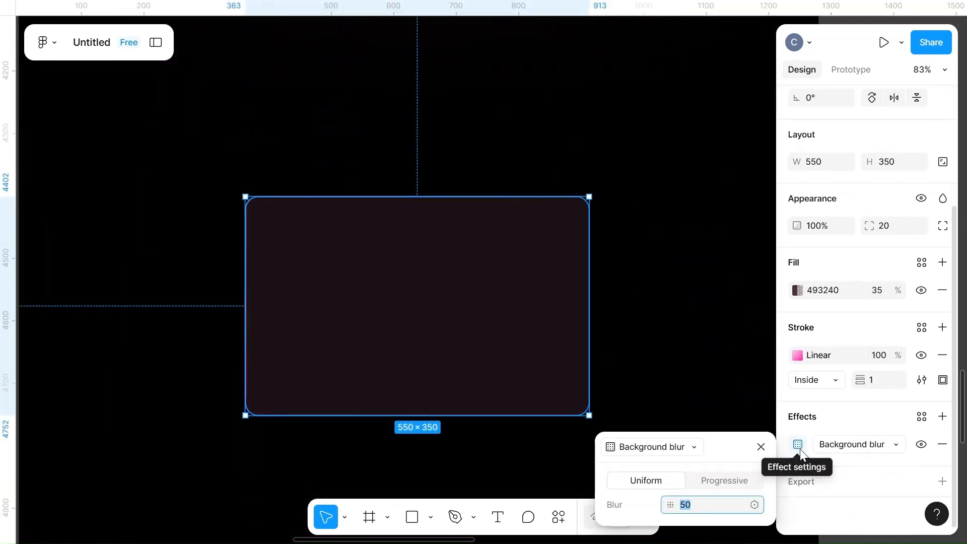
pyautogui.click(675, 352)
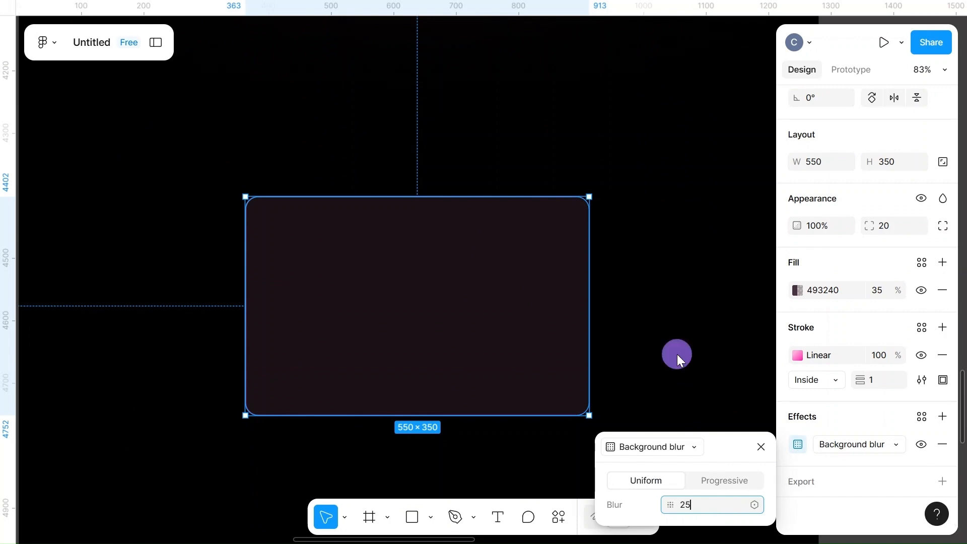
# Copy the 600 × 400 blurred pink ellipse from behind the feature cards onto the empty canvas beside the new rectangle
pyautogui.scroll(-5, 473, 330)
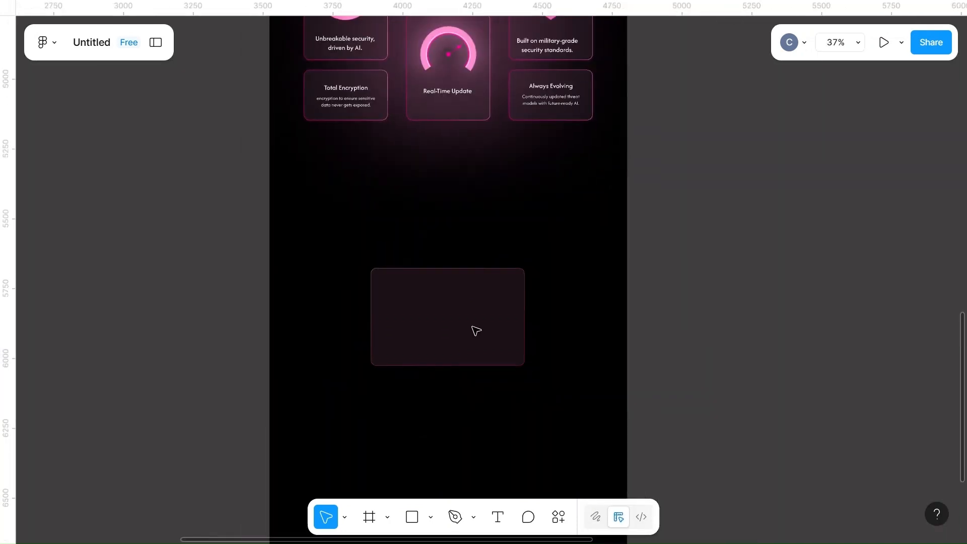
pyautogui.scroll(-4, 474, 330)
pyautogui.scroll(3, 547, 244)
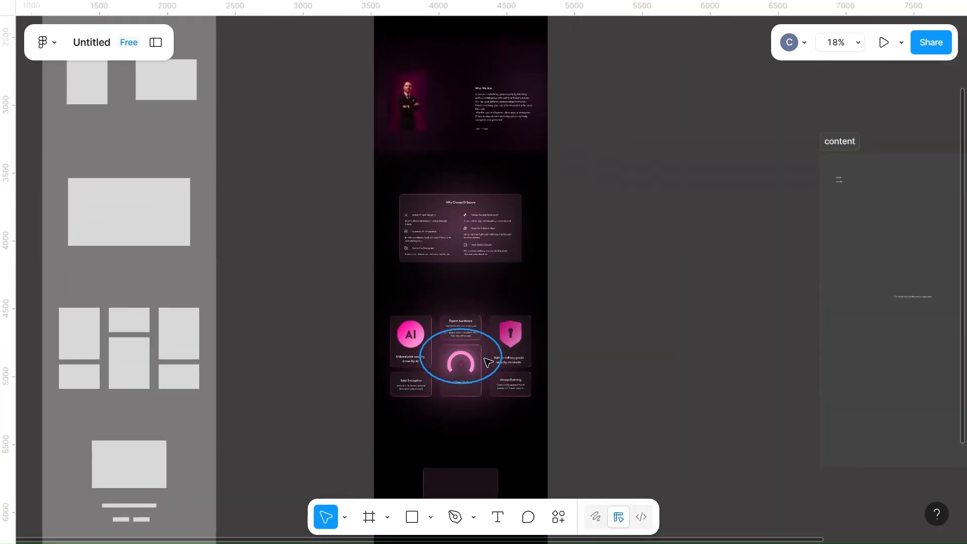
pyautogui.click(460, 355)
pyautogui.moveTo(359, 456); pyautogui.dragTo(349, 470)
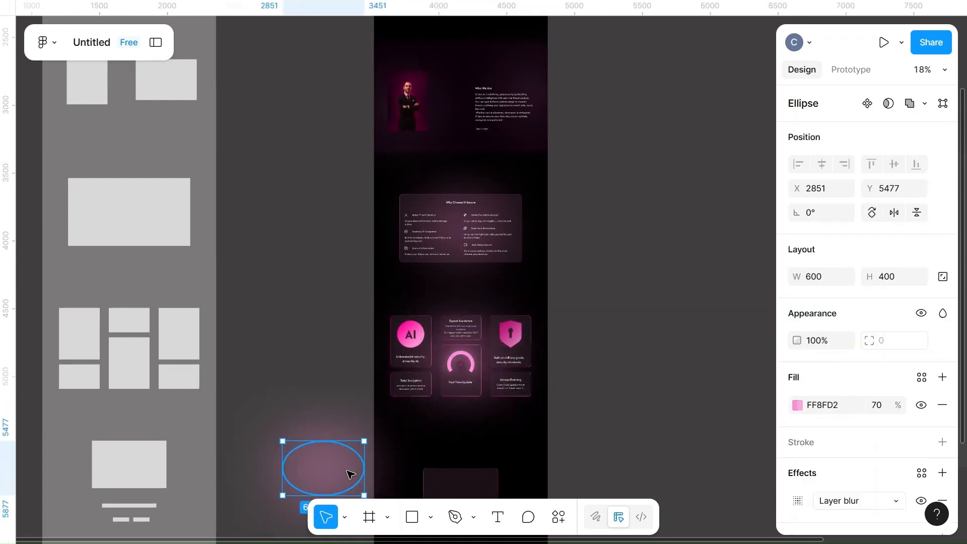
pyautogui.scroll(3, 349, 475)
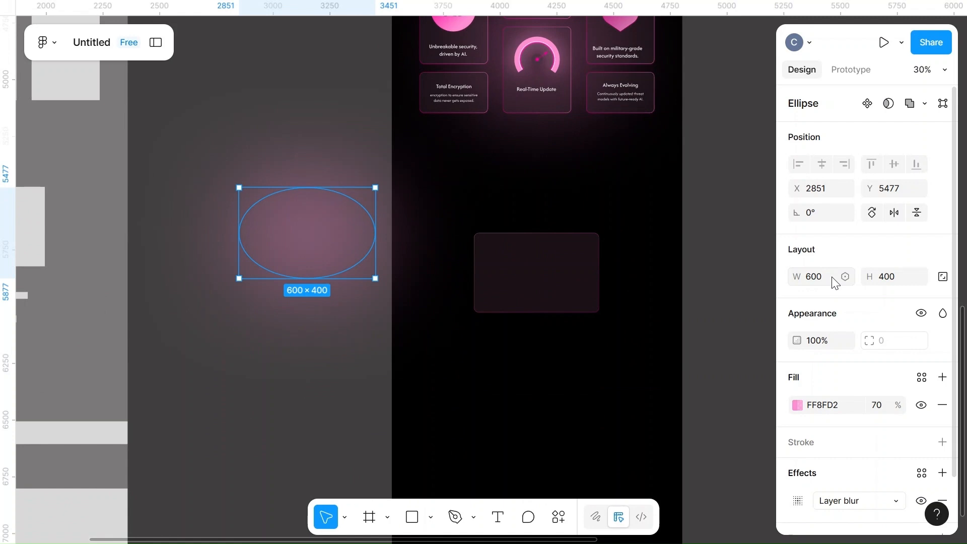
# Move the copied blurred pink ellipse over the new rectangle, centered horizontally on the page, and send it to the back
pyautogui.moveTo(321, 250); pyautogui.dragTo(544, 283)
pyautogui.hotkey('shift', '2')
pyautogui.moveTo(421, 242)
pyautogui.mouseDown()
pyautogui.moveTo(410, 250)
pyautogui.moveTo(408, 237)
pyautogui.mouseUp()
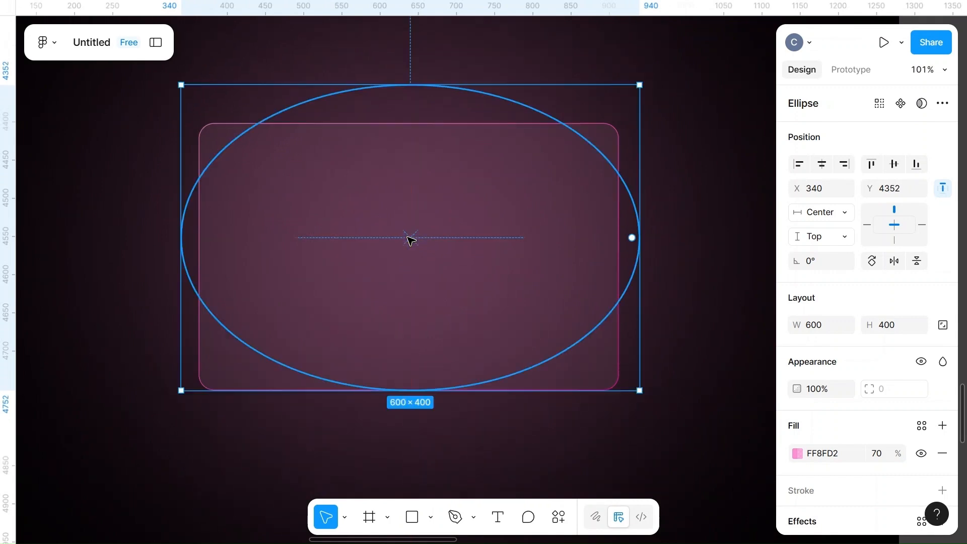
pyautogui.rightClick(407, 237)
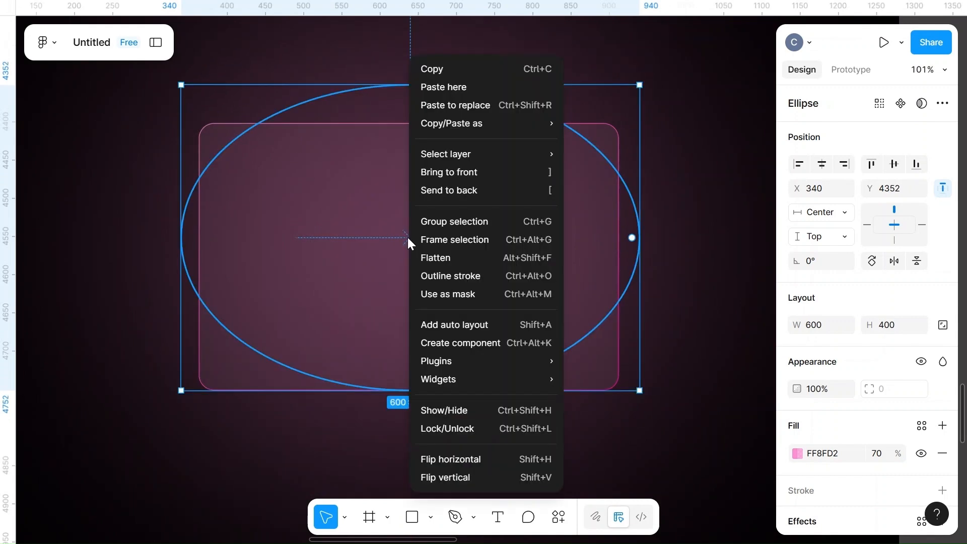
pyautogui.click(459, 190)
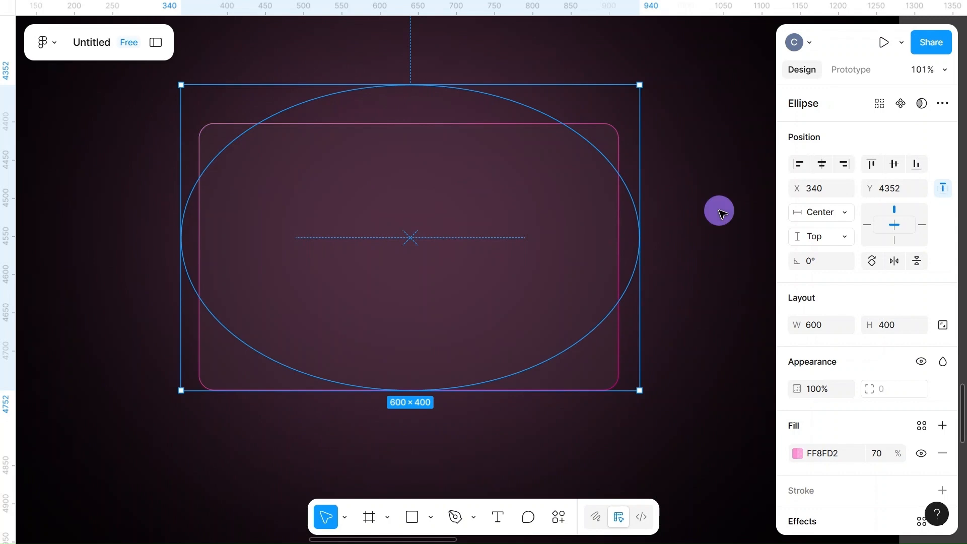
pyautogui.click(723, 213)
# Resize the glow ellipse behind the card to 400 × 200 and re-center it within the card
pyautogui.scroll(-3, 723, 213)
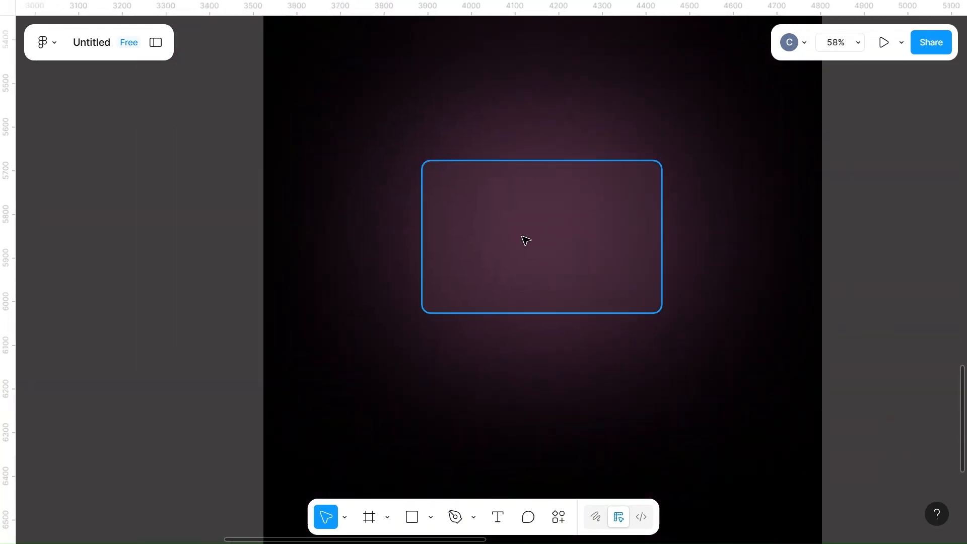
pyautogui.click(544, 151)
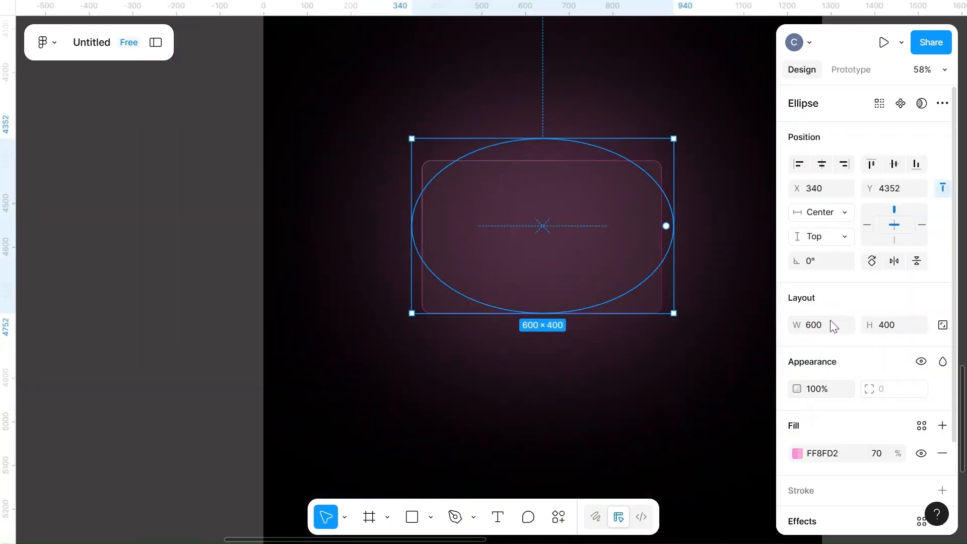
pyautogui.click(824, 324)
pyautogui.click(889, 326)
pyautogui.write('200')
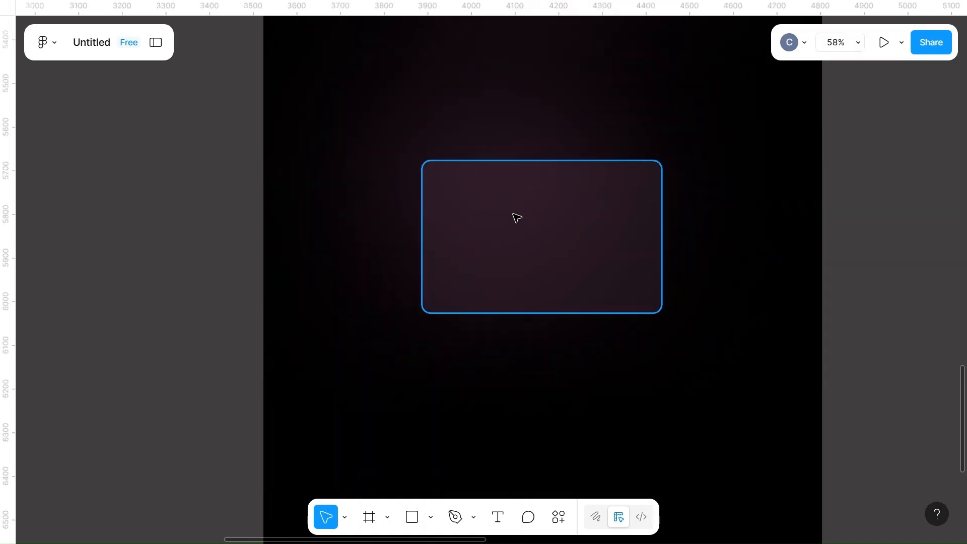
pyautogui.click(464, 155)
pyautogui.moveTo(497, 149); pyautogui.dragTo(544, 207)
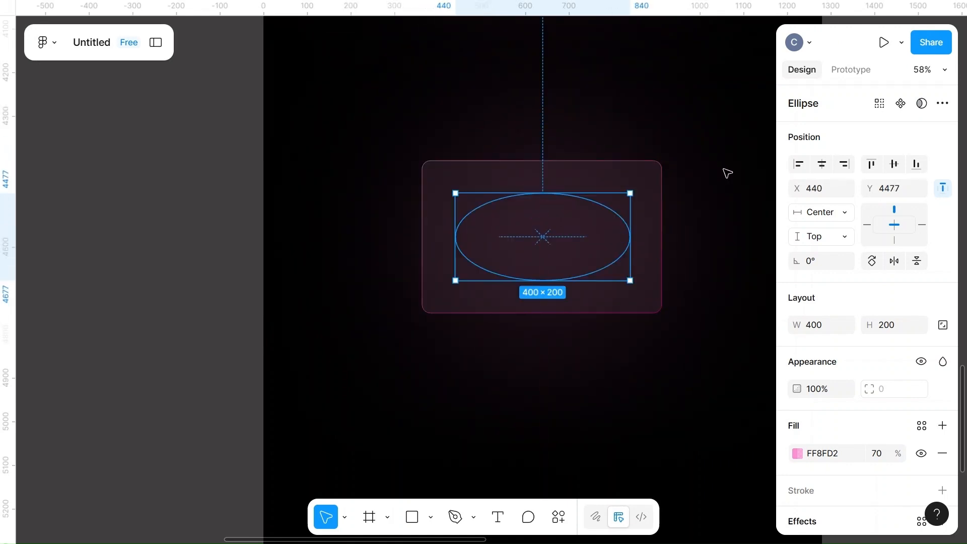
pyautogui.click(727, 173)
# Move the "Ready to protect your future with AI ?" heading, the D-Secure testimonial and its two quote marks onto the new card
pyautogui.scroll(-5, 727, 174)
pyautogui.hscroll(3, 726, 173)
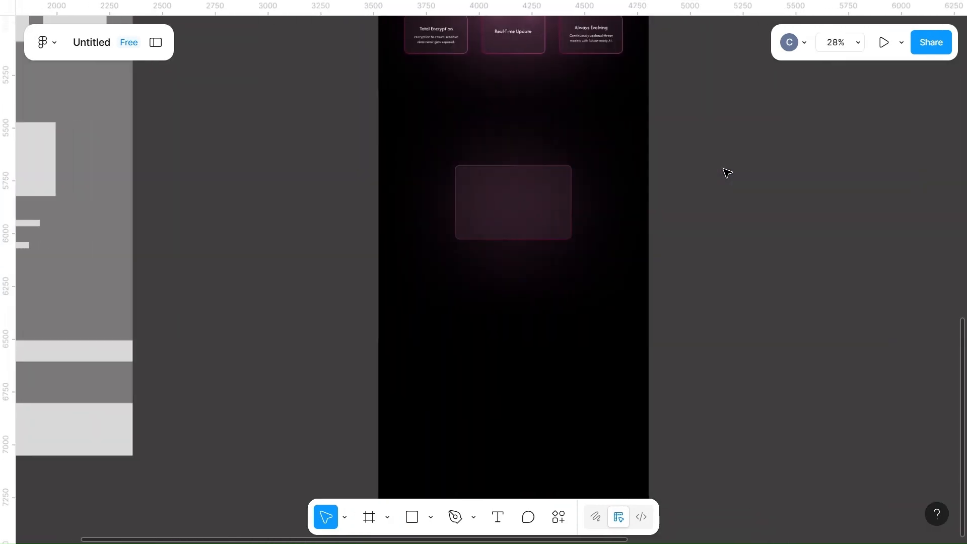
pyautogui.scroll(-5, 727, 174)
pyautogui.hscroll(5, 727, 173)
pyautogui.scroll(3, 727, 173)
pyautogui.scroll(10, 727, 174)
pyautogui.scroll(-3, 727, 173)
pyautogui.hscroll(5, 727, 174)
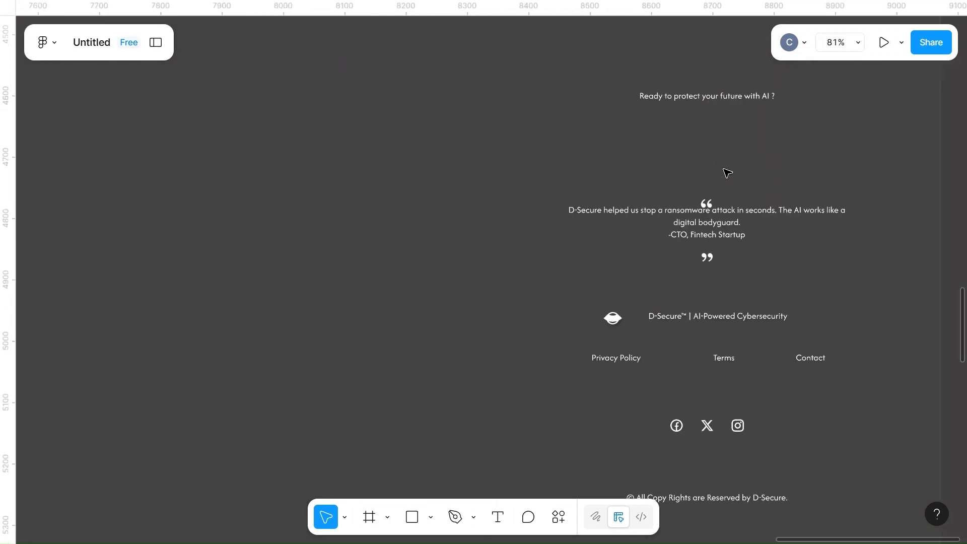
pyautogui.hscroll(1, 726, 174)
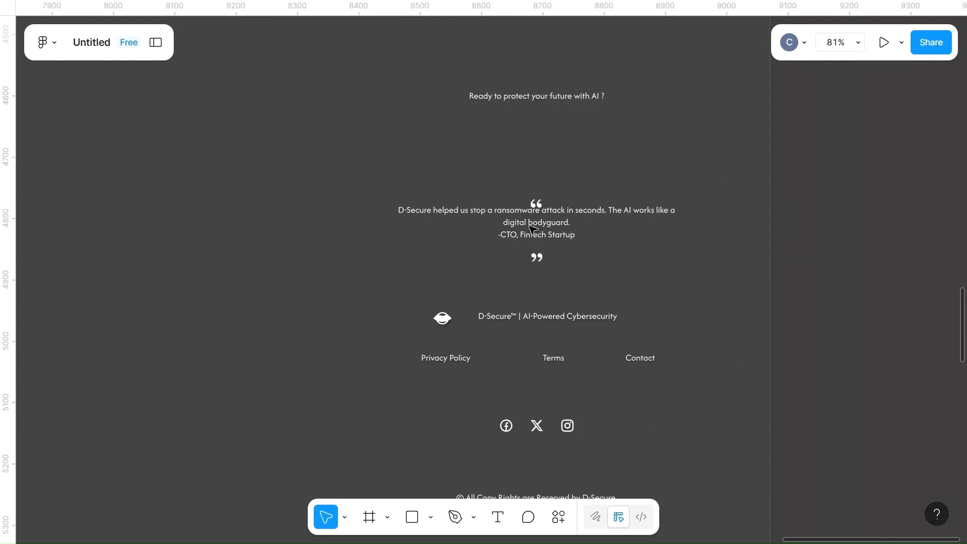
pyautogui.scroll(-5, 532, 227)
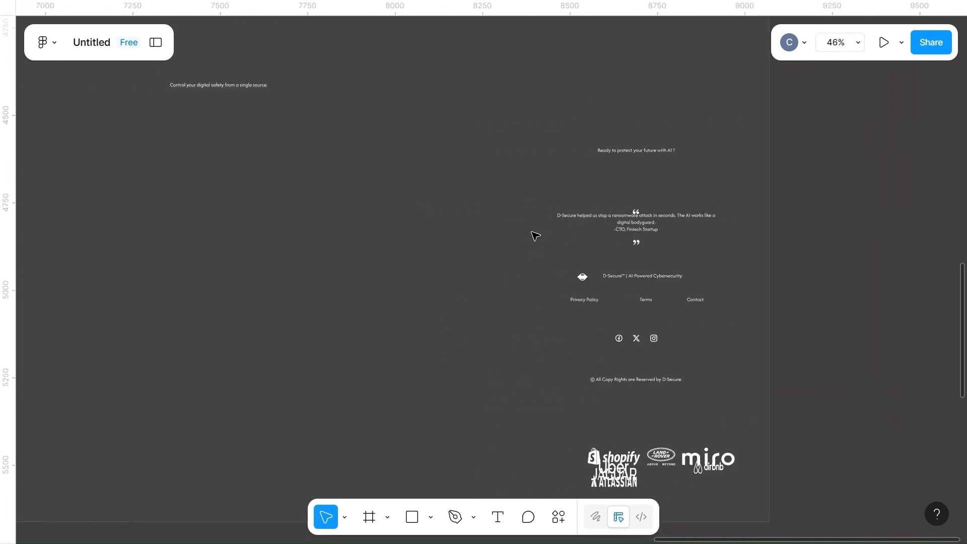
pyautogui.scroll(-2, 535, 236)
pyautogui.scroll(4, 535, 235)
pyautogui.scroll(-2, 535, 235)
pyautogui.hscroll(-2, 535, 236)
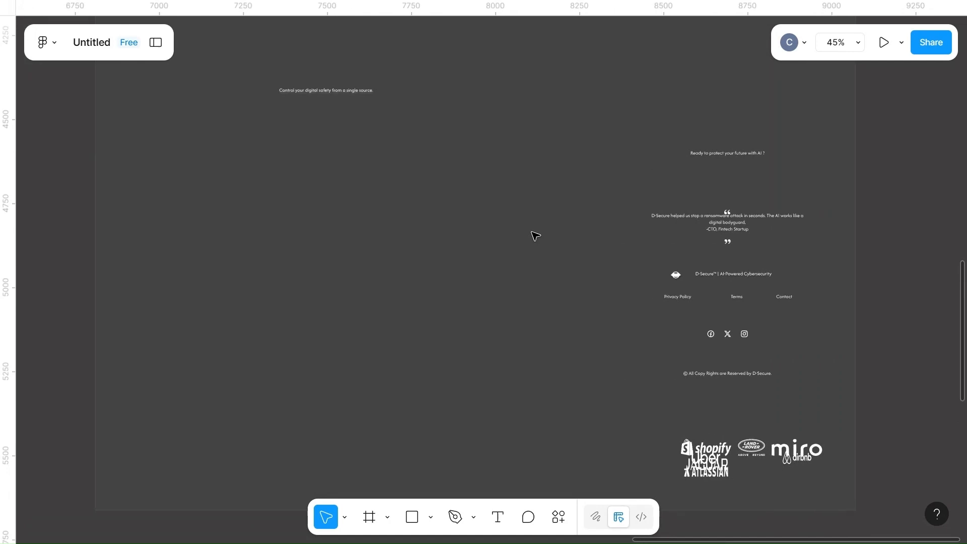
pyautogui.click(723, 154)
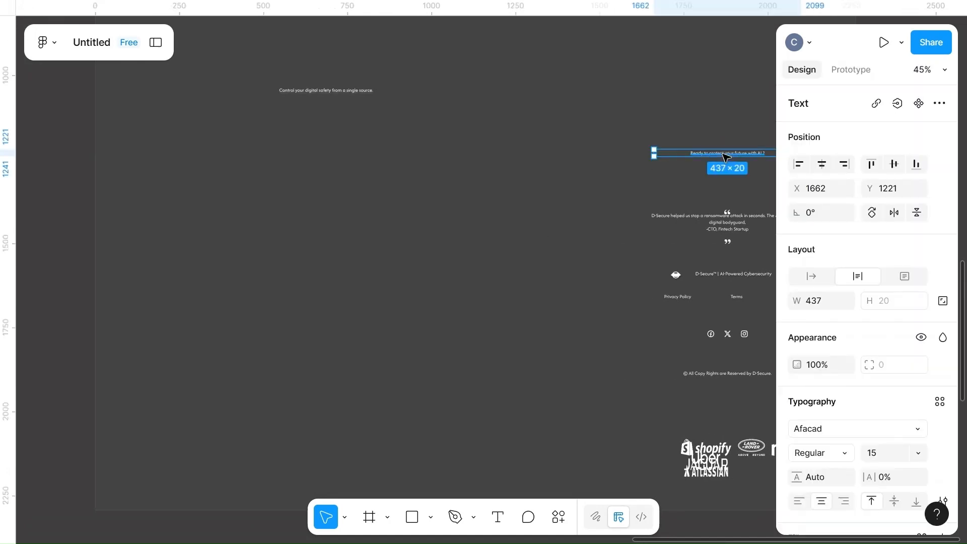
pyautogui.hscroll(4, 720, 155)
pyautogui.moveTo(449, 132); pyautogui.dragTo(611, 263)
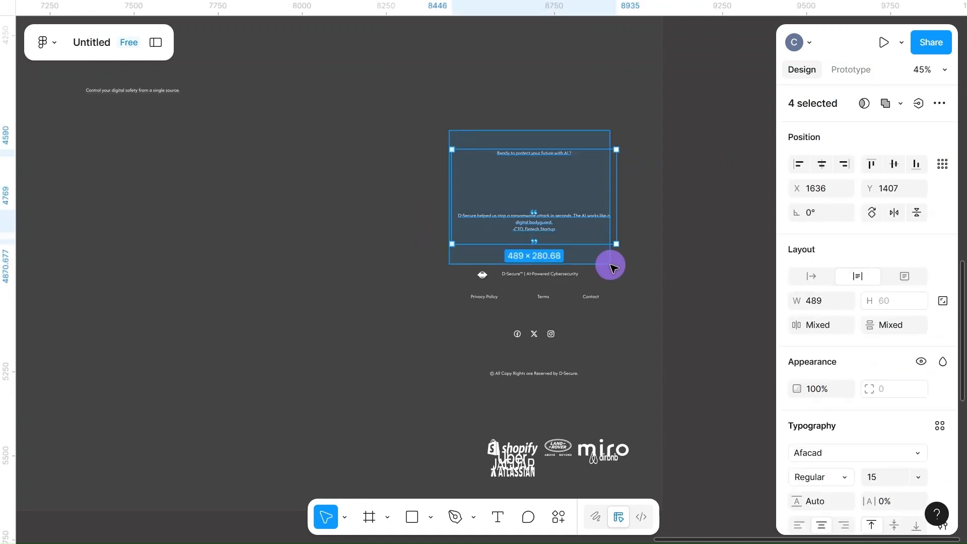
pyautogui.moveTo(548, 194); pyautogui.dragTo(86, 336)
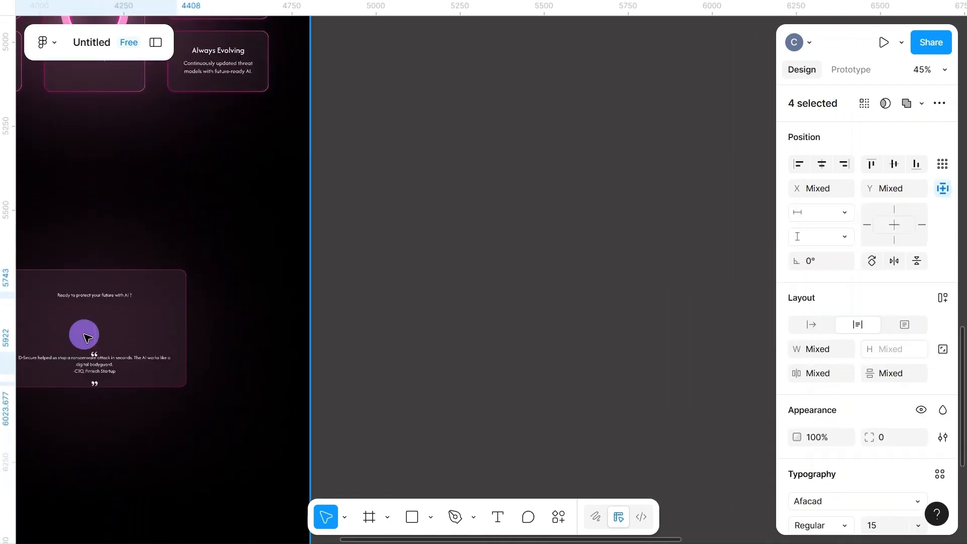
pyautogui.hscroll(-2, 86, 337)
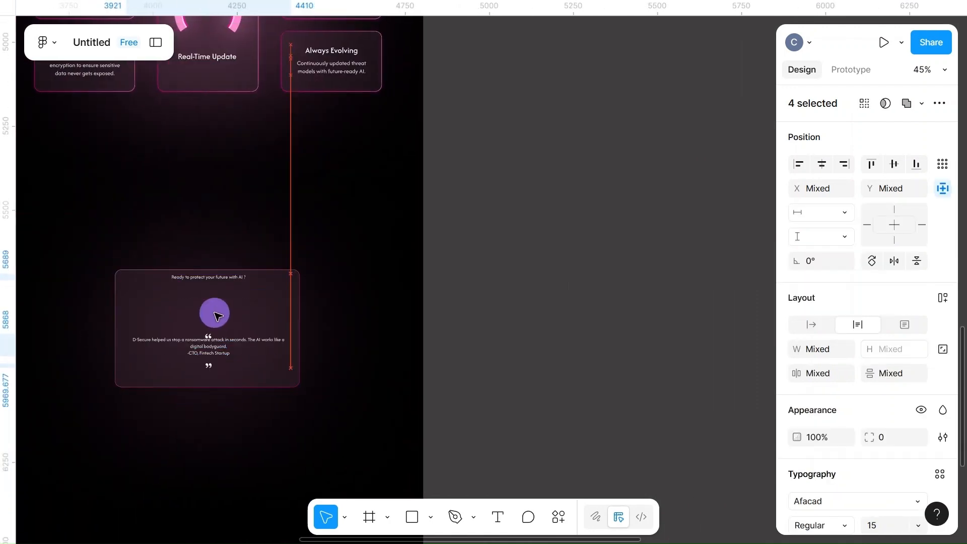
pyautogui.scroll(5, 220, 316)
pyautogui.hscroll(-1, 220, 316)
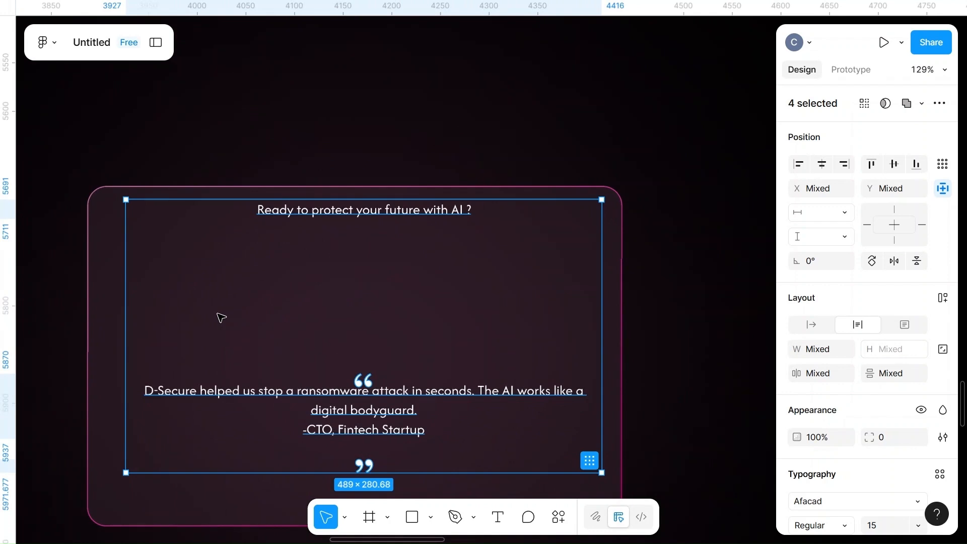
# Space the four selected elements 40 apart vertically and align them on their horizontal centers
pyautogui.click(822, 161)
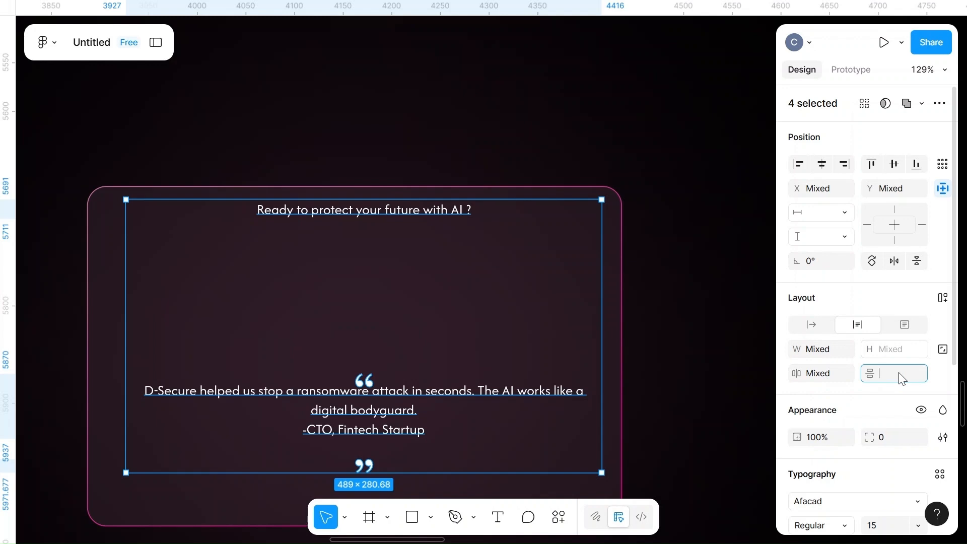
pyautogui.press('Return')
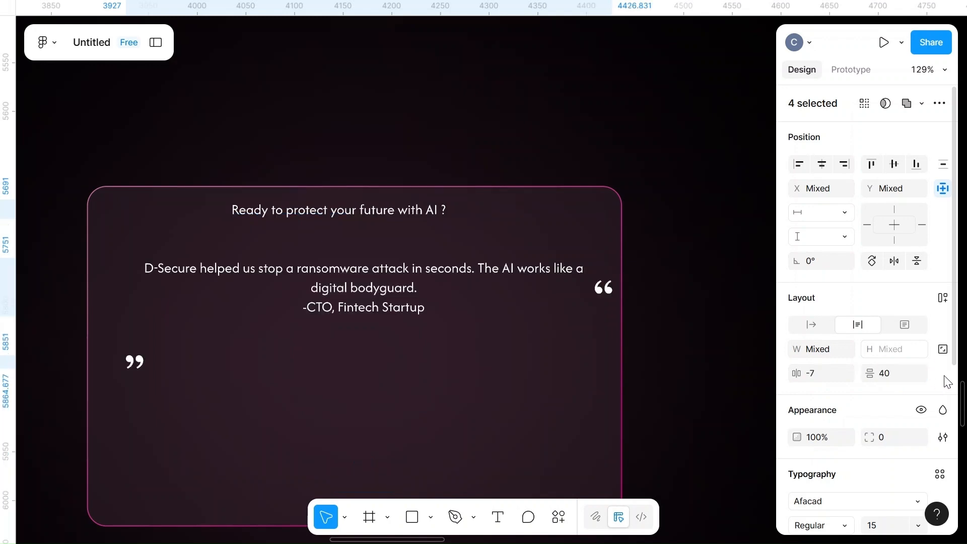
pyautogui.click(821, 164)
pyautogui.click(894, 164)
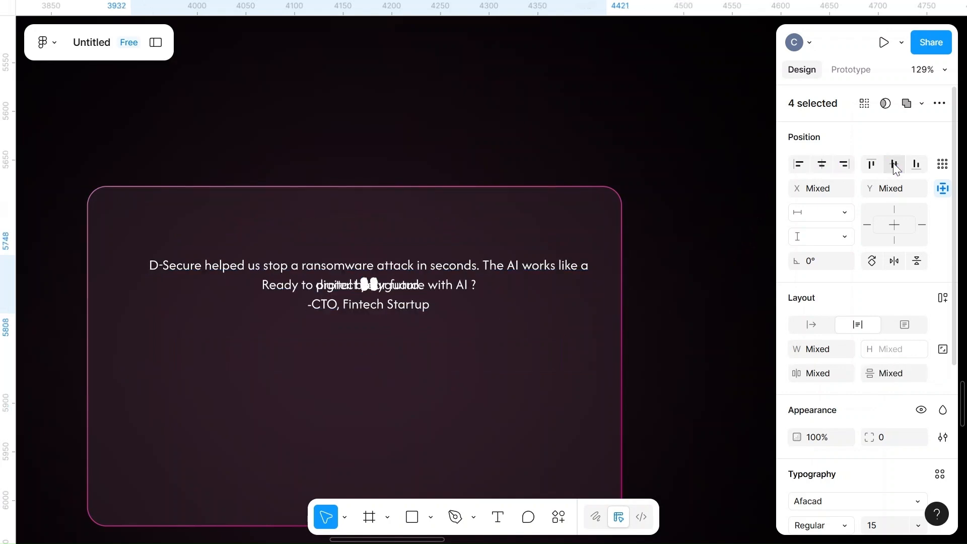
pyautogui.hotkey('ctrl', 'z')
# Move the heading, testimonial and quote marks together down toward the middle of the card
pyautogui.moveTo(468, 248); pyautogui.dragTo(460, 318)
pyautogui.click(475, 421)
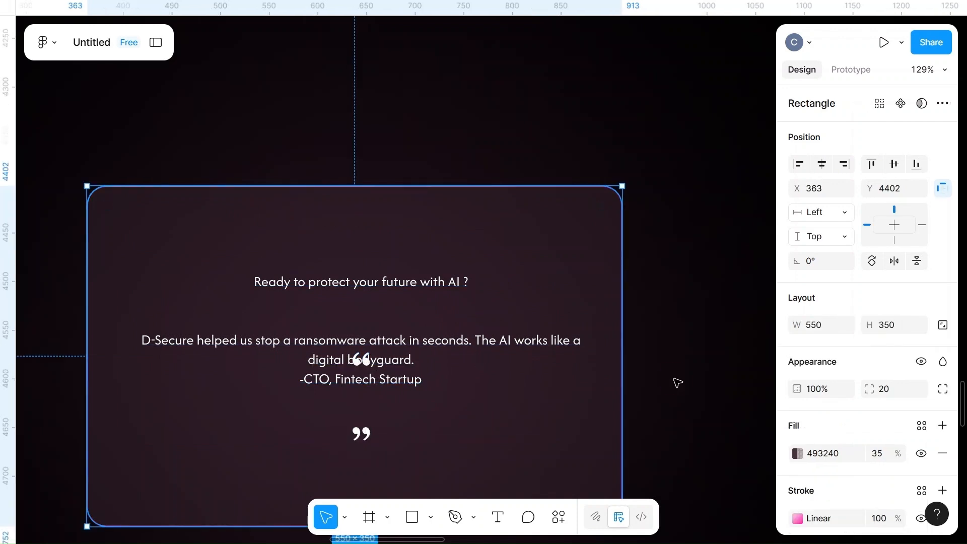
pyautogui.click(674, 378)
# Place the opening quote mark before the testimonial's first line and the closing one after "digital bodyguard."
pyautogui.click(364, 361)
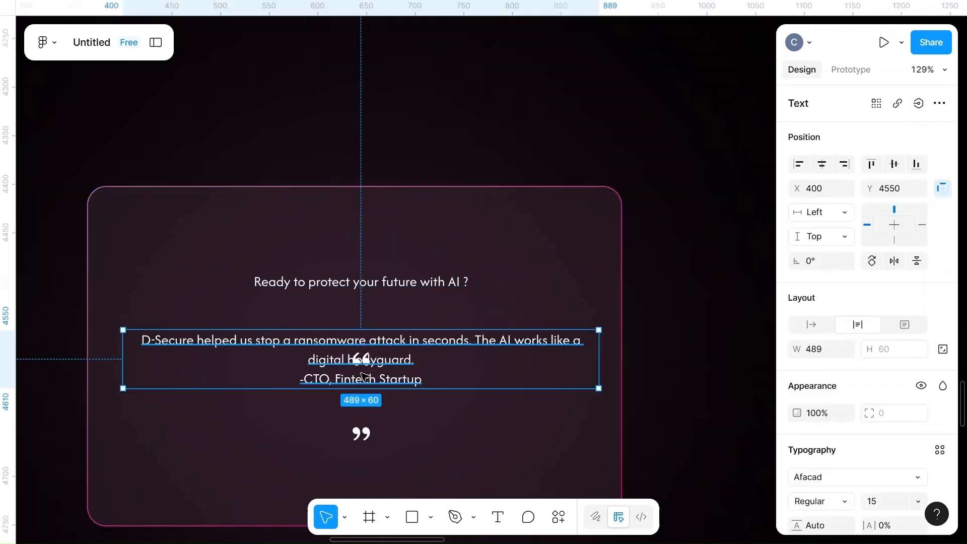
pyautogui.moveTo(360, 433); pyautogui.dragTo(396, 409)
pyautogui.click(363, 361)
pyautogui.moveTo(360, 358); pyautogui.dragTo(180, 297)
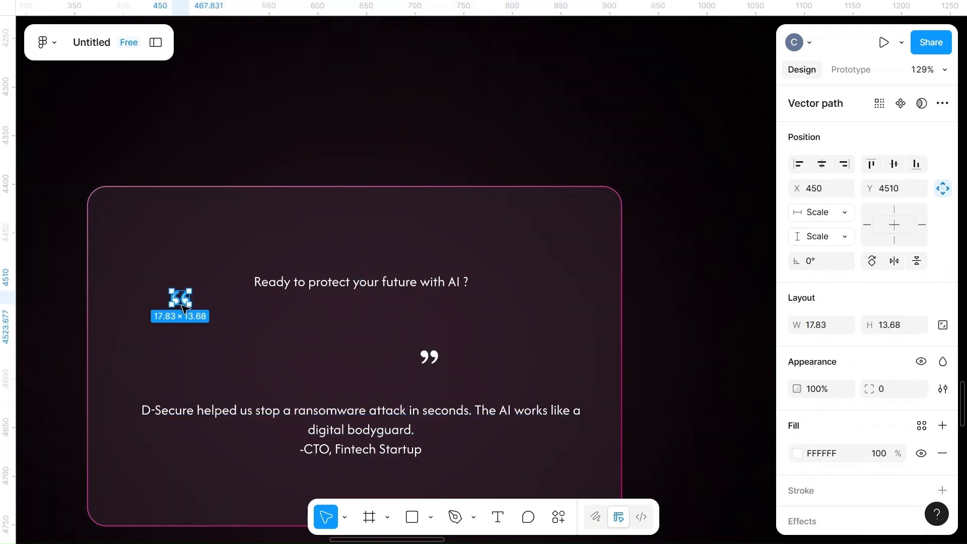
pyautogui.moveTo(359, 410); pyautogui.dragTo(362, 340)
pyautogui.click(176, 303)
pyautogui.moveTo(176, 304); pyautogui.dragTo(134, 336)
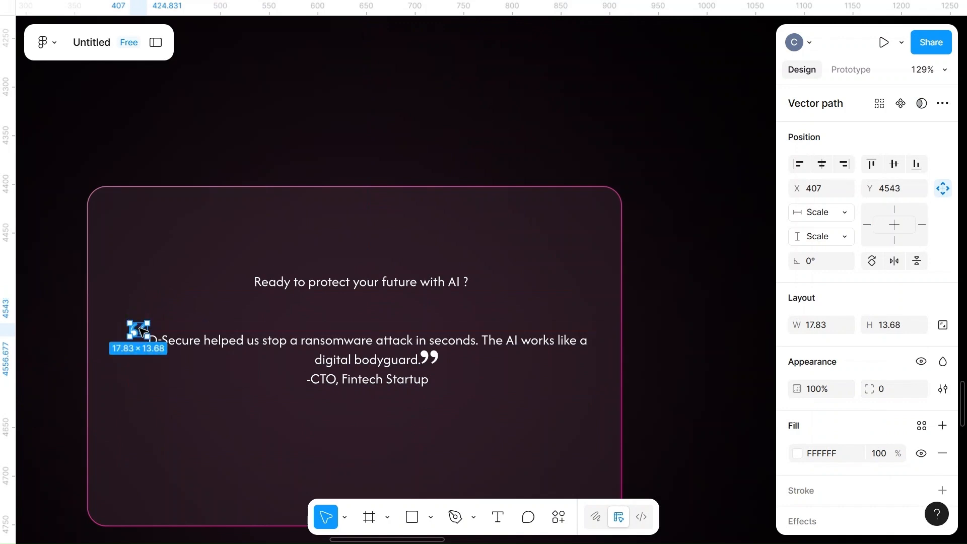
# Fill both quote marks with the page color FF0099 at 100% opacity
pyautogui.keyDown('shift'); pyautogui.click(432, 359); pyautogui.keyUp('shift')
pyautogui.scroll(-1, 875, 448)
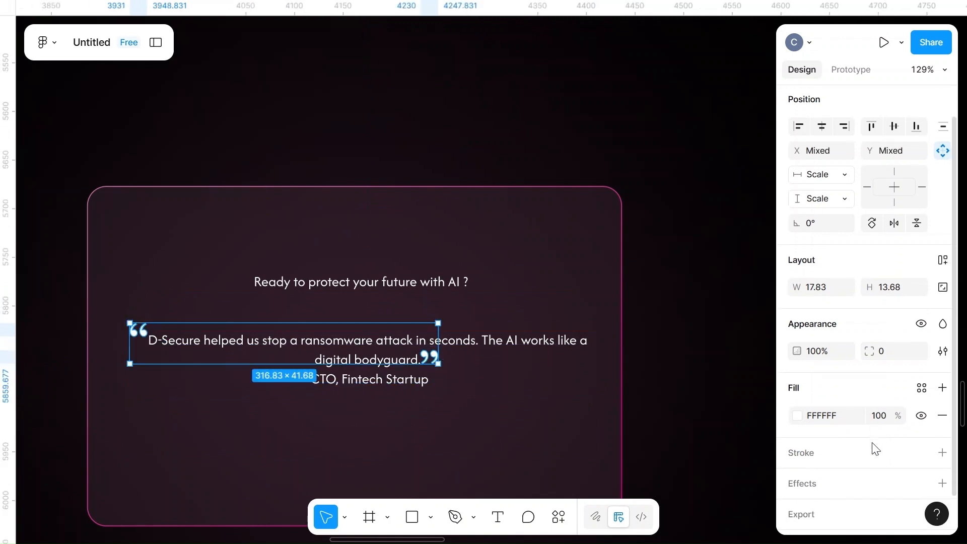
pyautogui.click(798, 416)
pyautogui.click(668, 478)
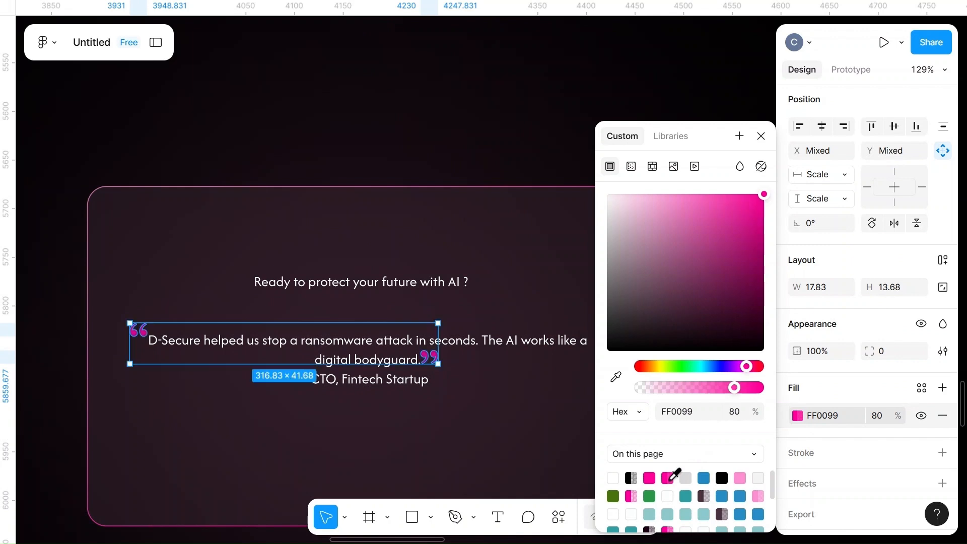
pyautogui.click(738, 476)
pyautogui.click(669, 476)
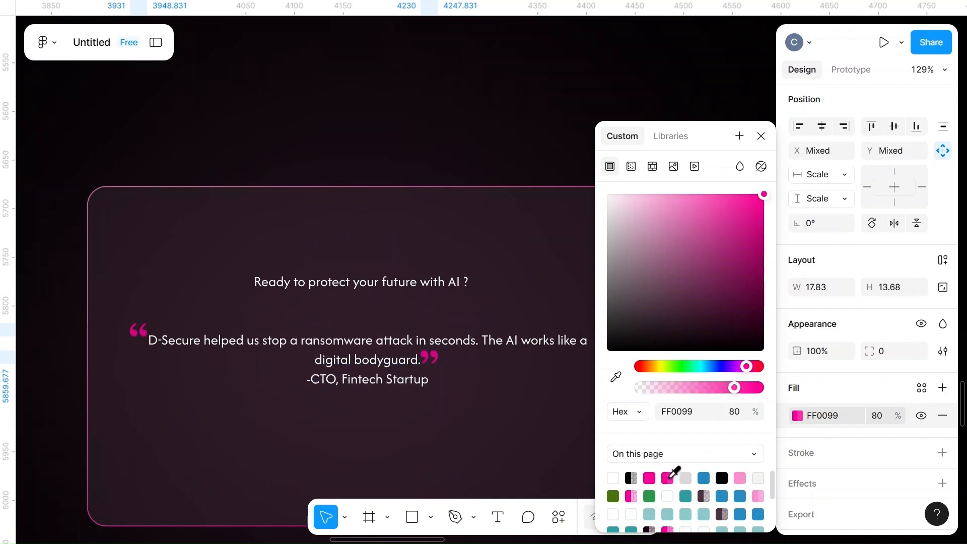
pyautogui.click(650, 476)
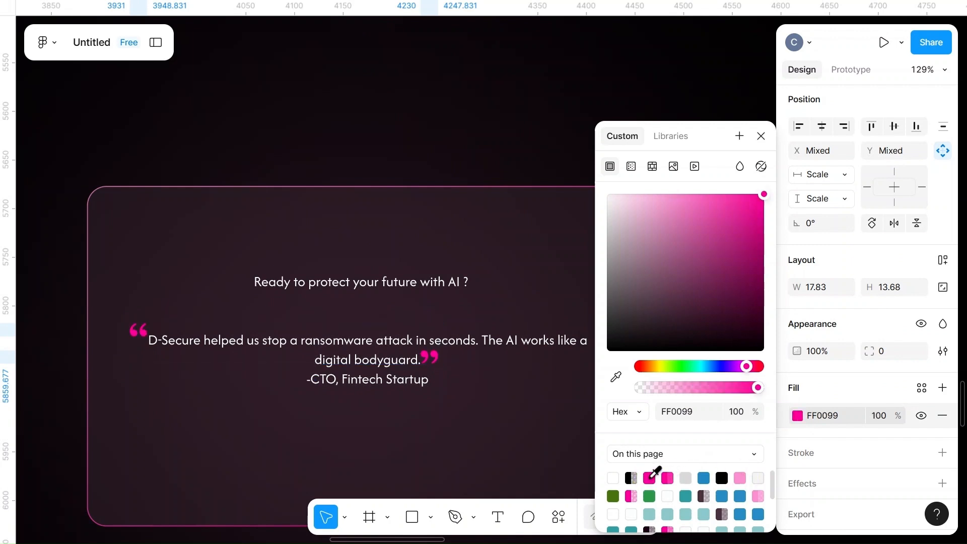
pyautogui.click(503, 304)
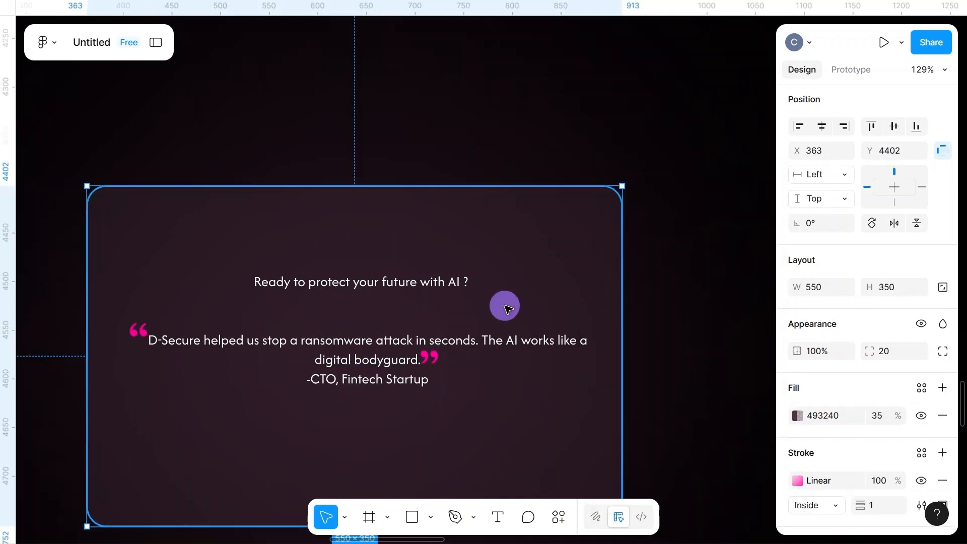
# Shift the closing quote mark slightly away from "digital bodyguard." to leave a small gap after the text
pyautogui.click(431, 358)
pyautogui.scroll(5, 434, 358)
pyautogui.moveTo(436, 359); pyautogui.dragTo(447, 358)
pyautogui.scroll(-3, 447, 358)
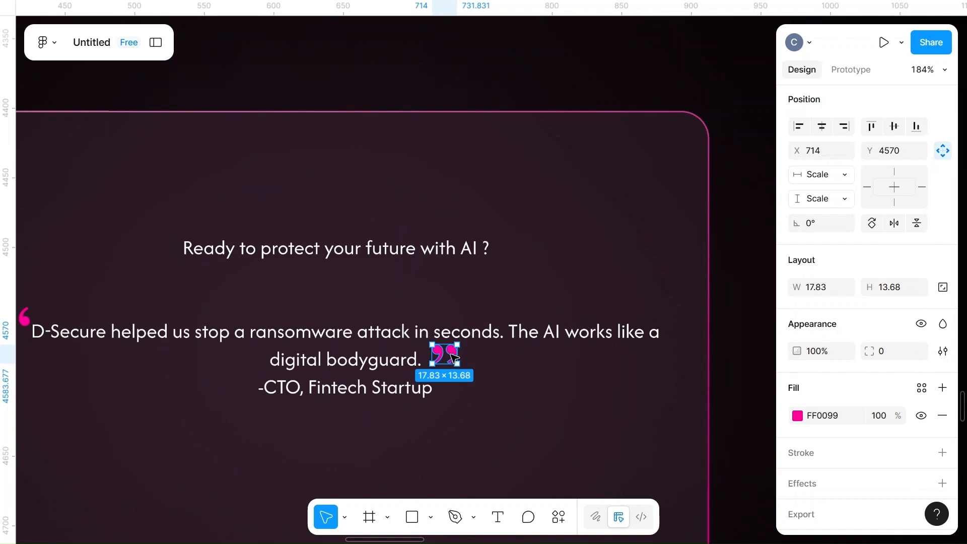
# Resize both pink quote marks to 16 wide and 12 high
pyautogui.hscroll(-5, 453, 358)
pyautogui.click(141, 328)
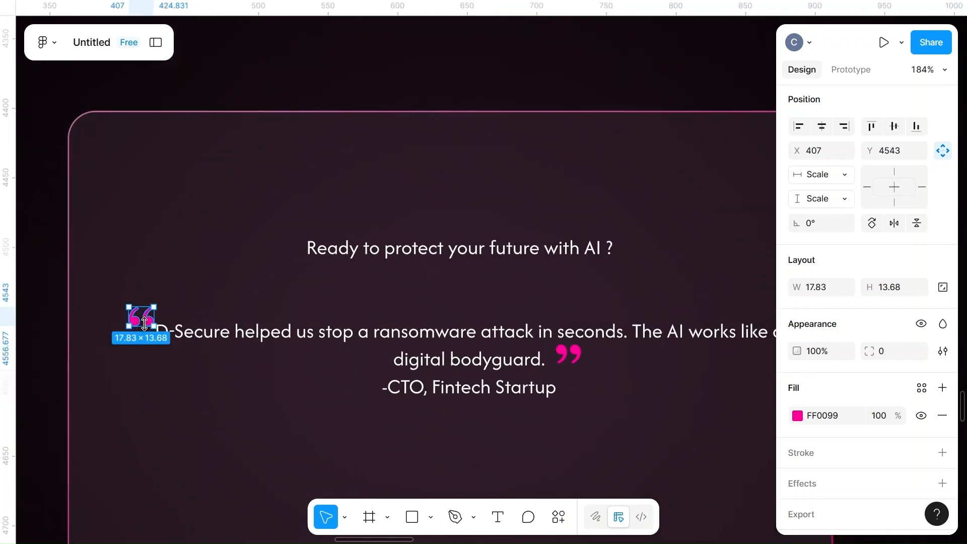
pyautogui.keyDown('shift'); pyautogui.click(568, 354); pyautogui.keyUp('shift')
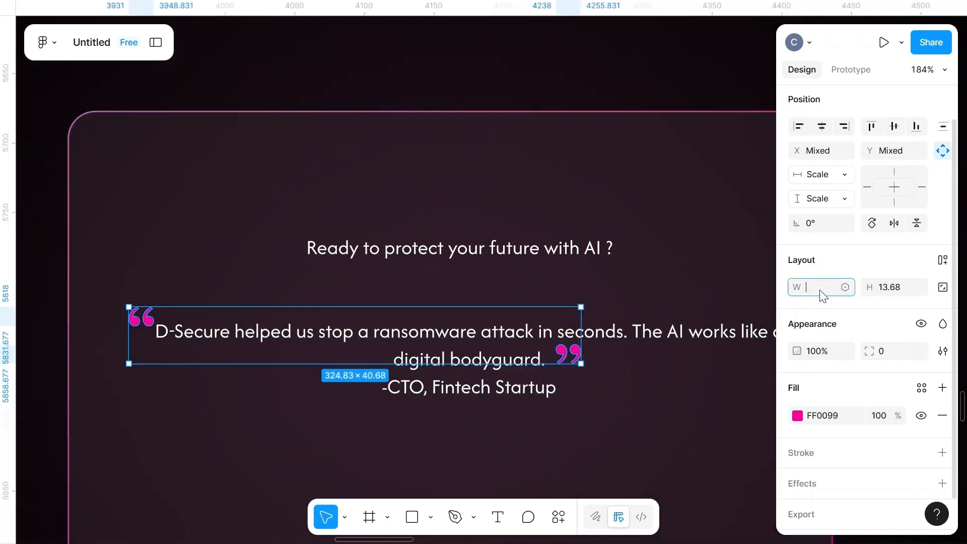
pyautogui.write('16')
pyautogui.click(886, 286)
pyautogui.write('12')
pyautogui.click(647, 308)
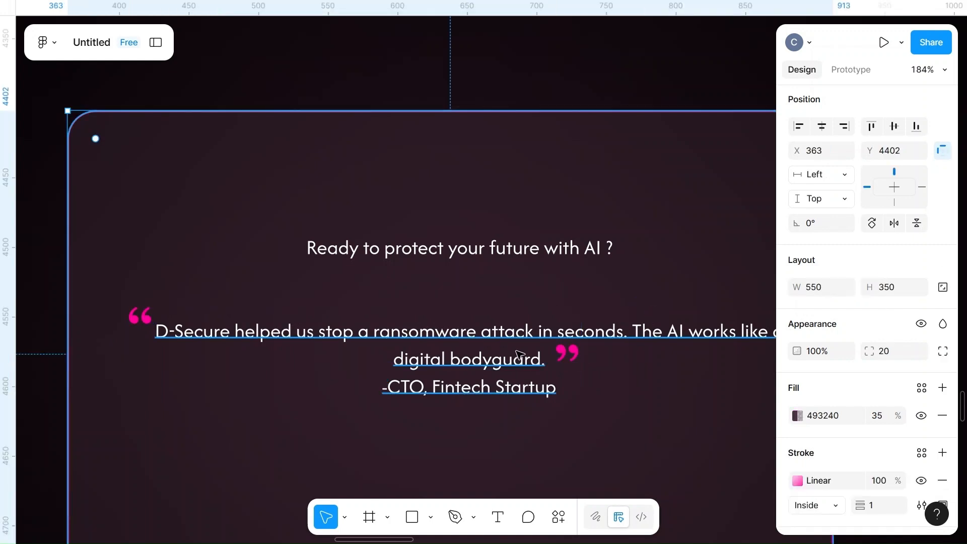
pyautogui.click(502, 94)
# Reduce the testimonial card's height to 300, keeping its top edge in place
pyautogui.scroll(-5, 483, 82)
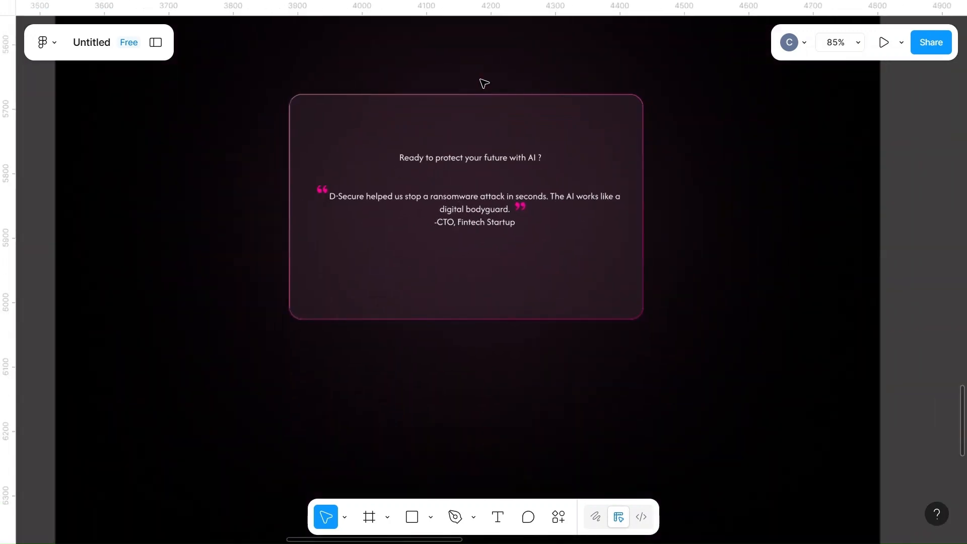
pyautogui.click(491, 282)
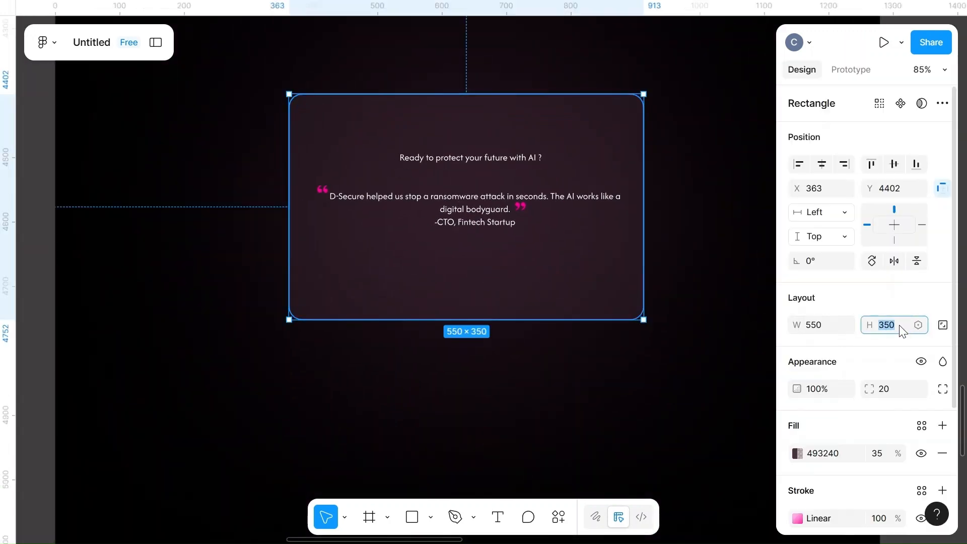
pyautogui.write('3')
pyautogui.click(719, 358)
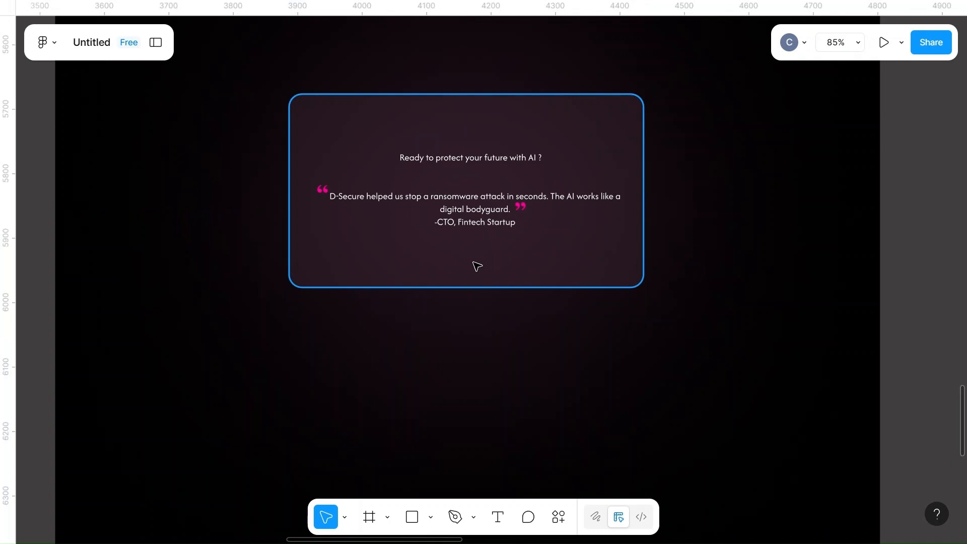
# Draw a small circle below the testimonial card and size it to 15 wide and 15 high
pyautogui.press('o')
pyautogui.moveTo(398, 342); pyautogui.dragTo(431, 384)
pyautogui.click(822, 328)
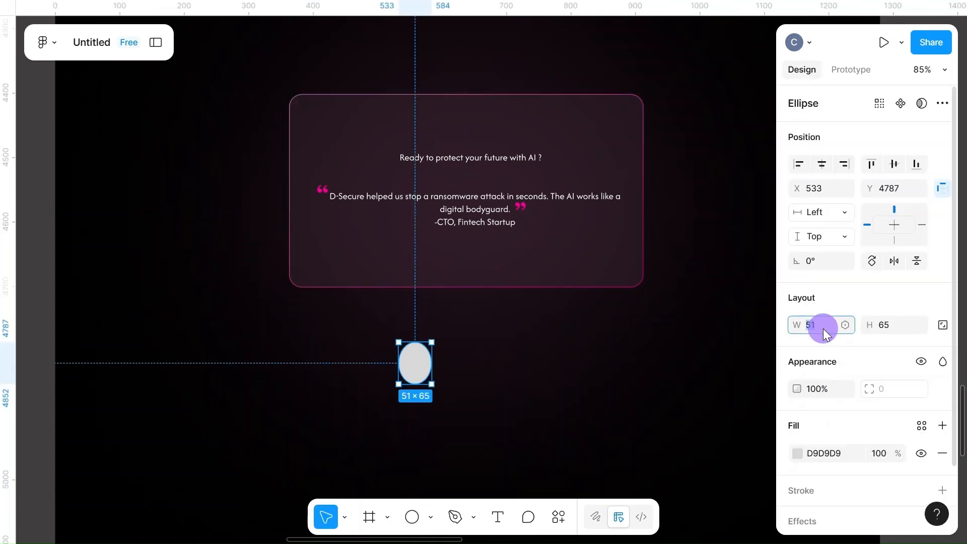
pyautogui.click(894, 326)
pyautogui.write('15')
# Fill the small circle with the page color FF0099 at 80% opacity
pyautogui.click(796, 453)
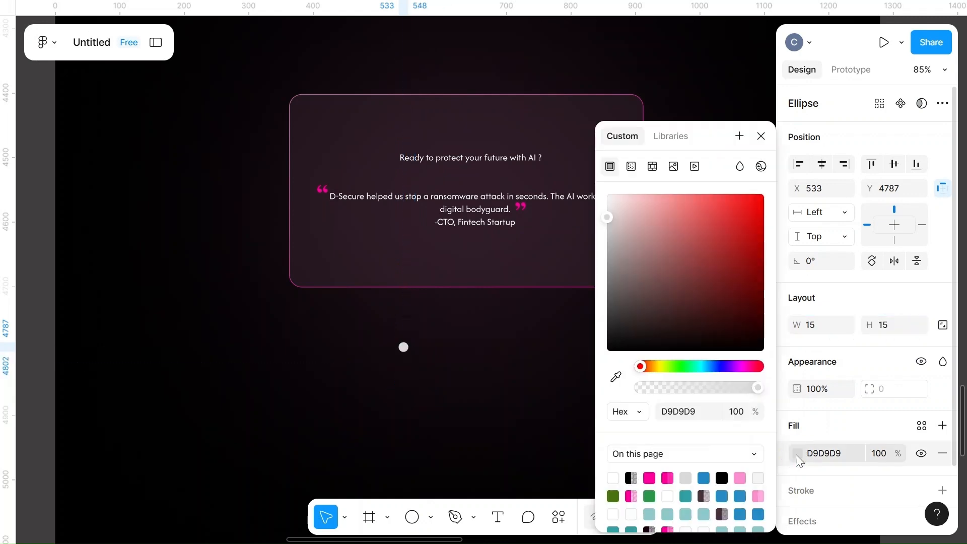
pyautogui.click(667, 477)
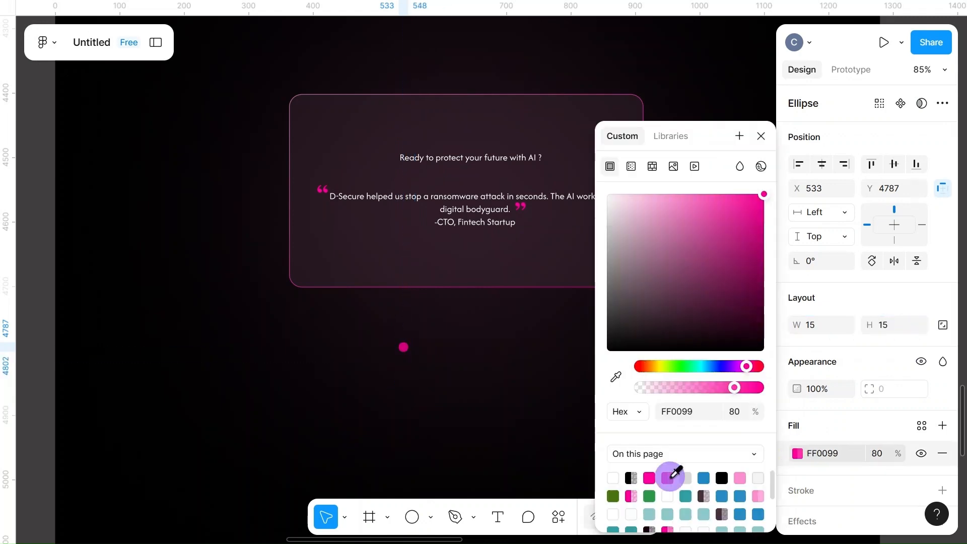
pyautogui.click(487, 369)
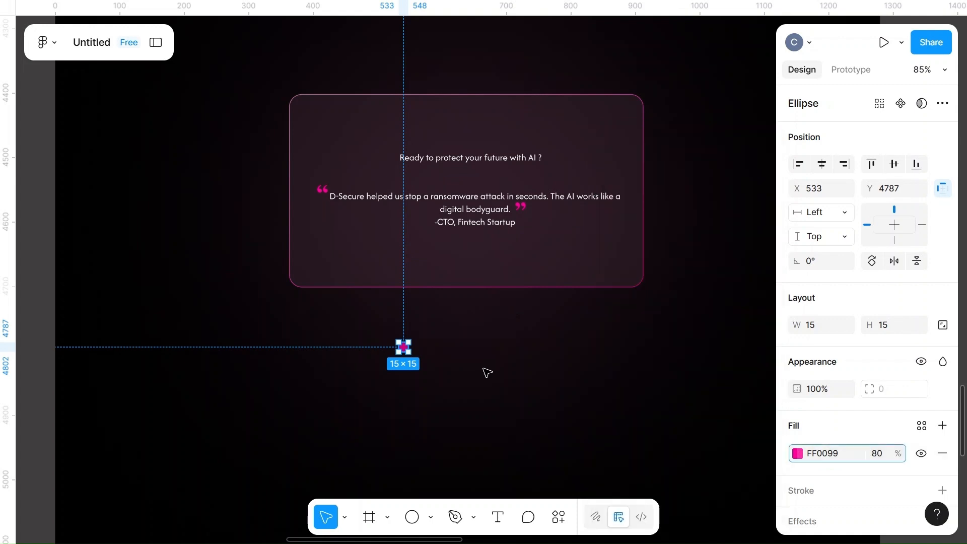
# Duplicate the pink dot into a row of three, align them horizontally, and tighten the even gap between them
pyautogui.keyDown('alt'); pyautogui.moveTo(407, 348); pyautogui.dragTo(456, 359); pyautogui.keyUp('alt')
pyautogui.hotkey('ctrl', 'd')
pyautogui.click(493, 353)
pyautogui.click(895, 164)
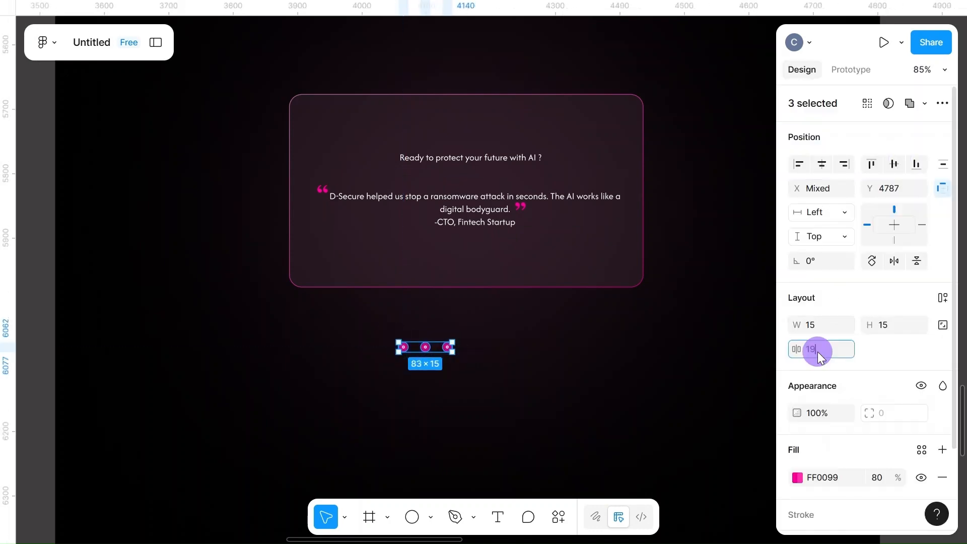
pyautogui.click(590, 384)
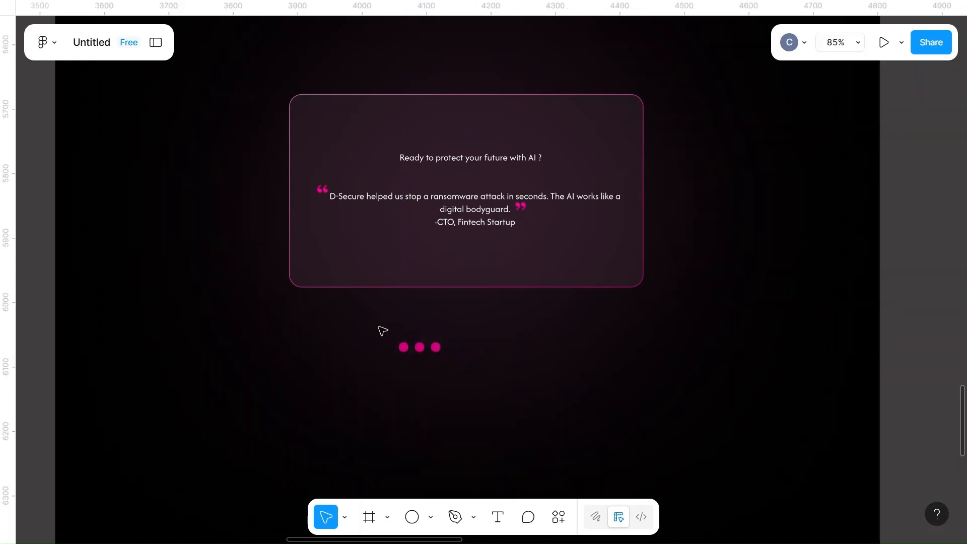
# Lock the aspect ratio of the three dots and resize each to 12 by 12
pyautogui.moveTo(389, 341); pyautogui.dragTo(492, 358)
pyautogui.click(947, 327)
pyautogui.click(822, 325)
pyautogui.click(900, 325)
pyautogui.write('12')
pyautogui.click(538, 385)
# Move the three dots into the testimonial card, centered just above its bottom edge
pyautogui.moveTo(394, 332); pyautogui.dragTo(469, 372)
pyautogui.moveTo(414, 348); pyautogui.dragTo(478, 271)
pyautogui.click(518, 330)
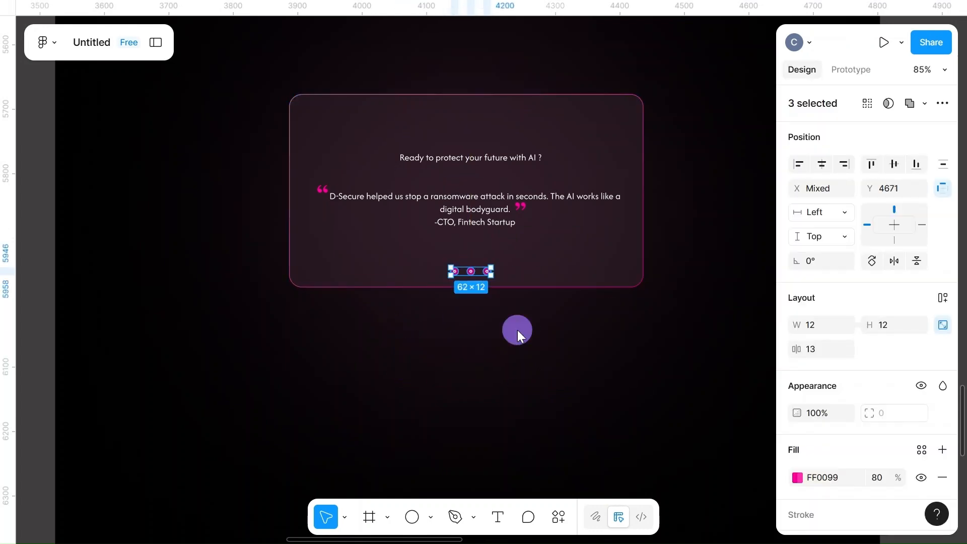
# Lower the fill opacity of the second and third dots so only the first dot stands out
pyautogui.scroll(5, 518, 330)
pyautogui.scroll(3, 518, 331)
pyautogui.click(454, 318)
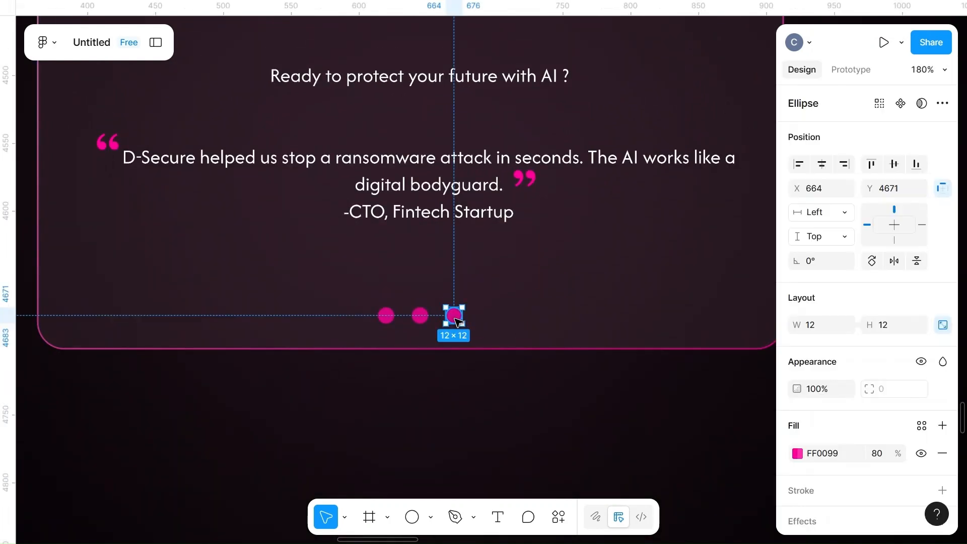
pyautogui.keyDown('shift'); pyautogui.click(421, 315); pyautogui.keyUp('shift')
pyautogui.click(879, 477)
pyautogui.press('BackSpace')
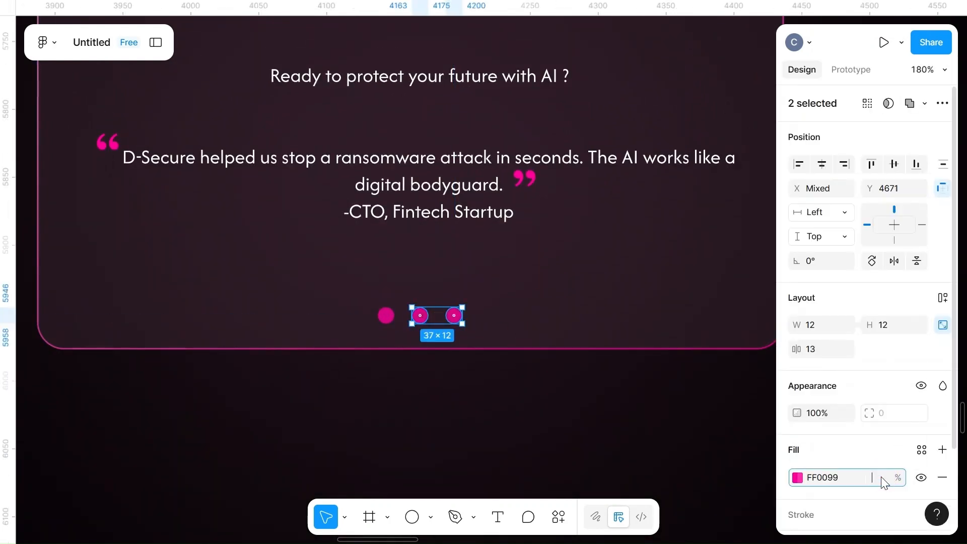
pyautogui.click(645, 448)
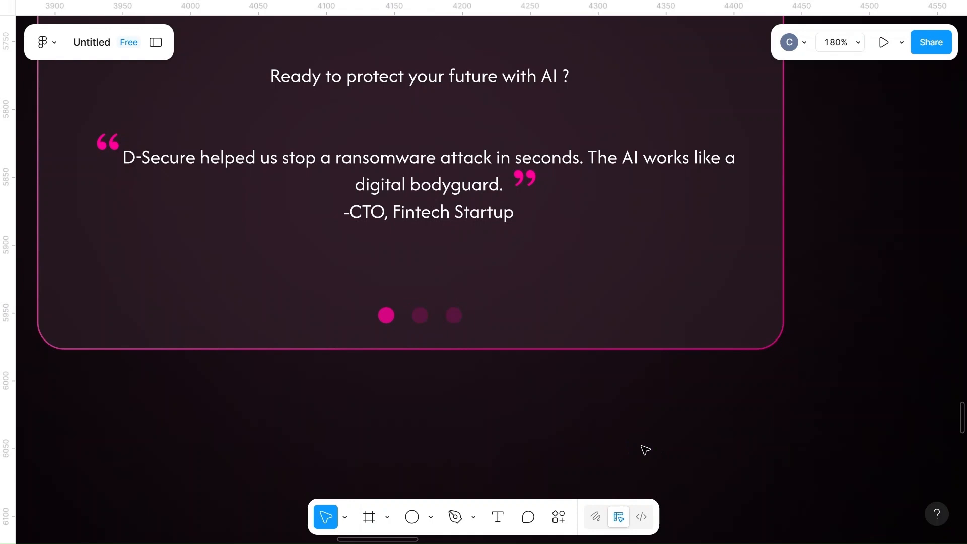
# Set the heading "Ready to protect your future with AI ?" to SemiBold at size 25
pyautogui.scroll(-5, 644, 450)
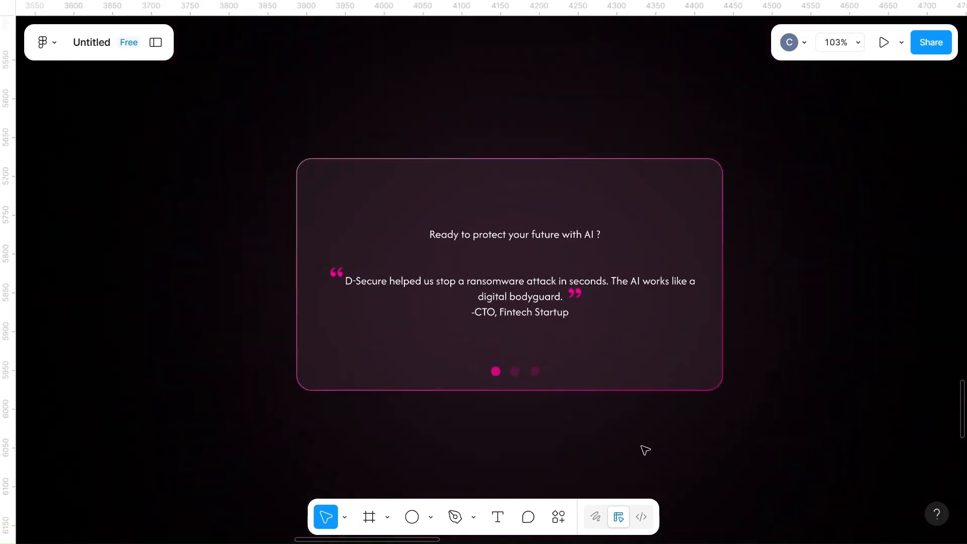
pyautogui.click(534, 235)
pyautogui.scroll(-1, 881, 423)
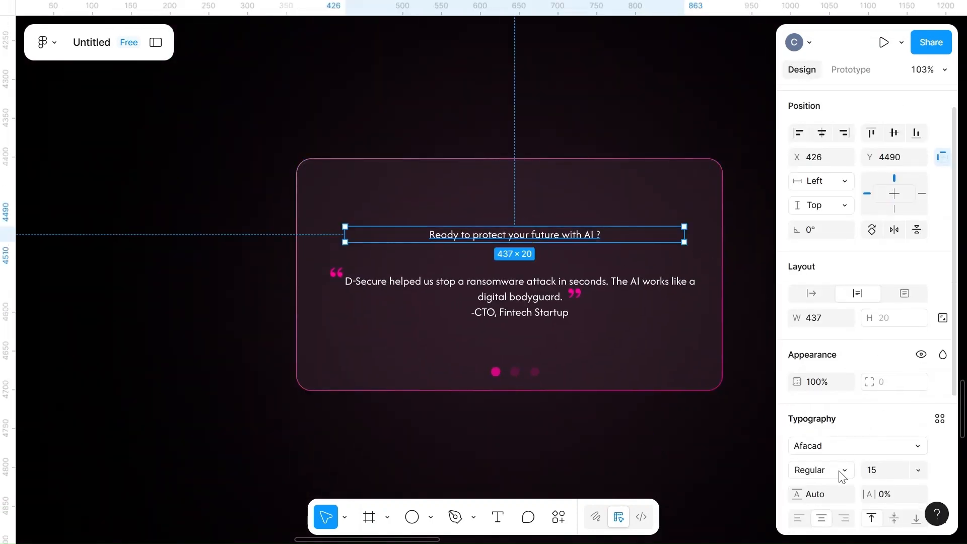
pyautogui.click(841, 469)
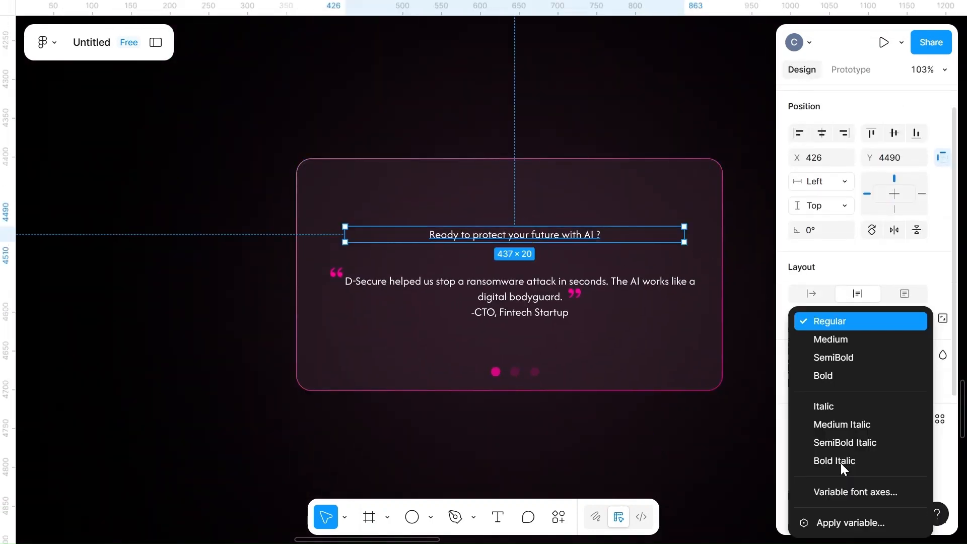
pyautogui.click(831, 357)
pyautogui.click(881, 473)
pyautogui.write('25')
pyautogui.click(639, 438)
# Change the font weight of the "Ready to protect your future with AI ?" heading to Medium
pyautogui.click(558, 244)
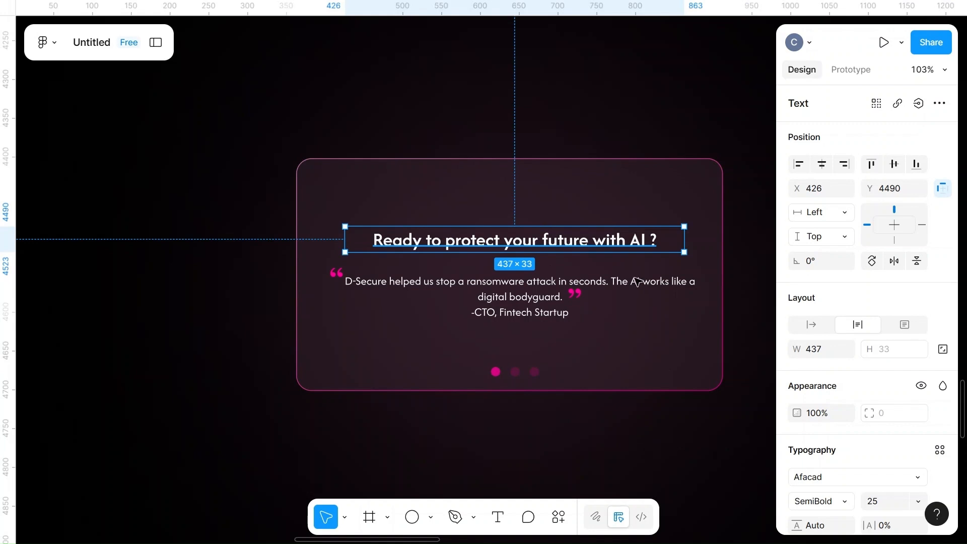
pyautogui.click(820, 500)
pyautogui.click(815, 340)
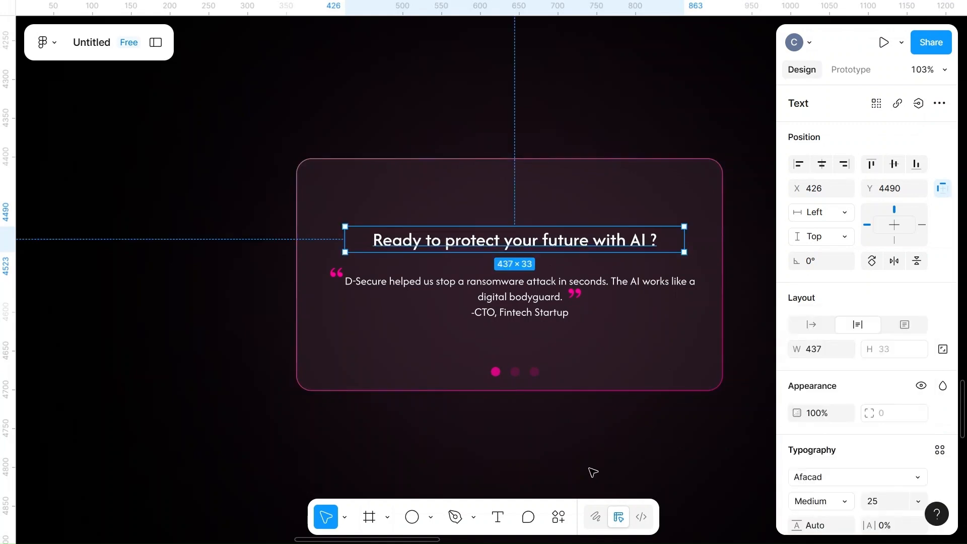
# Move the "Ready to protect your future with AI ?" heading up to the top of the testimonial card
pyautogui.moveTo(523, 244); pyautogui.dragTo(520, 189)
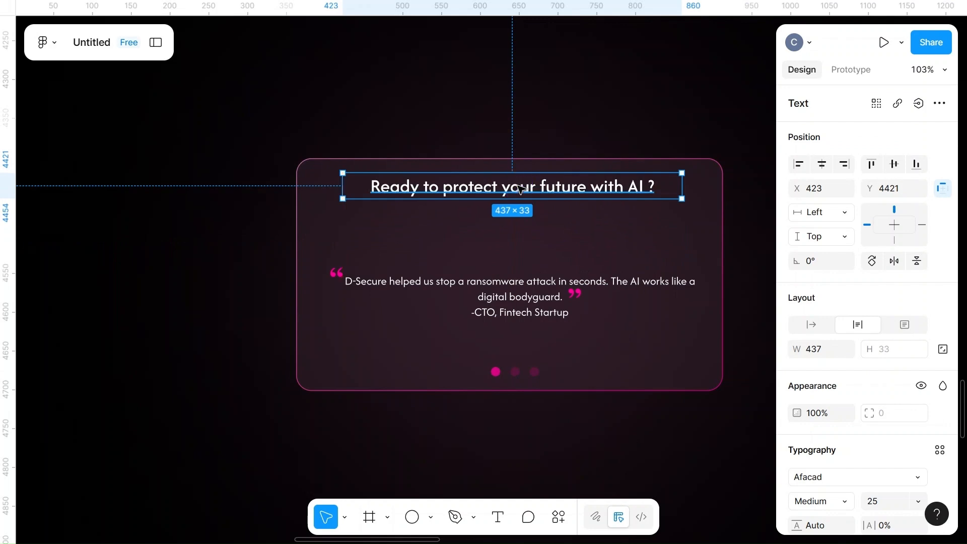
pyautogui.scroll(-5, 520, 189)
pyautogui.scroll(2, 521, 190)
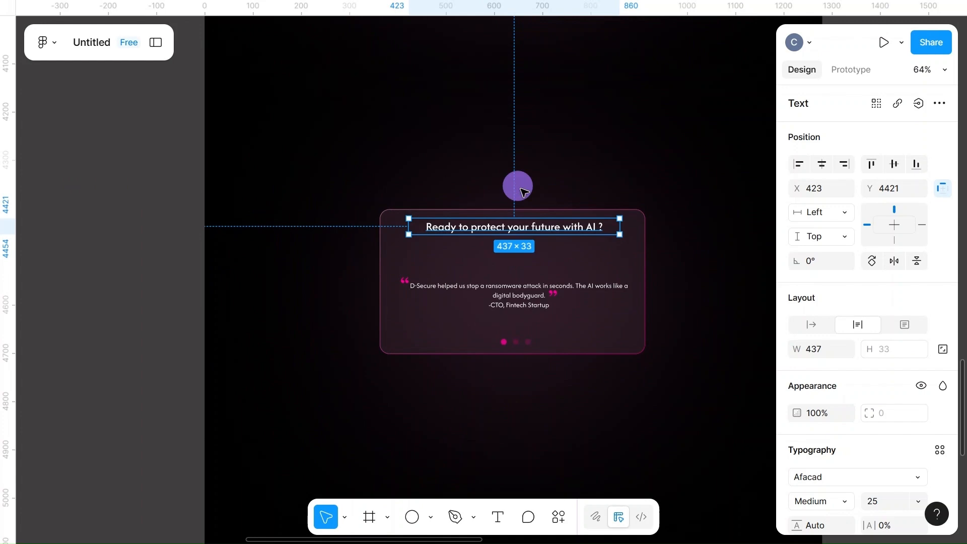
pyautogui.click(519, 188)
# Bring the "Control your digital safety from a single source." text from the content frame to above the feature cards
pyautogui.scroll(-5, 519, 186)
pyautogui.hscroll(5, 517, 185)
pyautogui.scroll(5, 518, 186)
pyautogui.hscroll(1, 518, 185)
pyautogui.scroll(-5, 521, 189)
pyautogui.moveTo(736, 188); pyautogui.dragTo(330, 194)
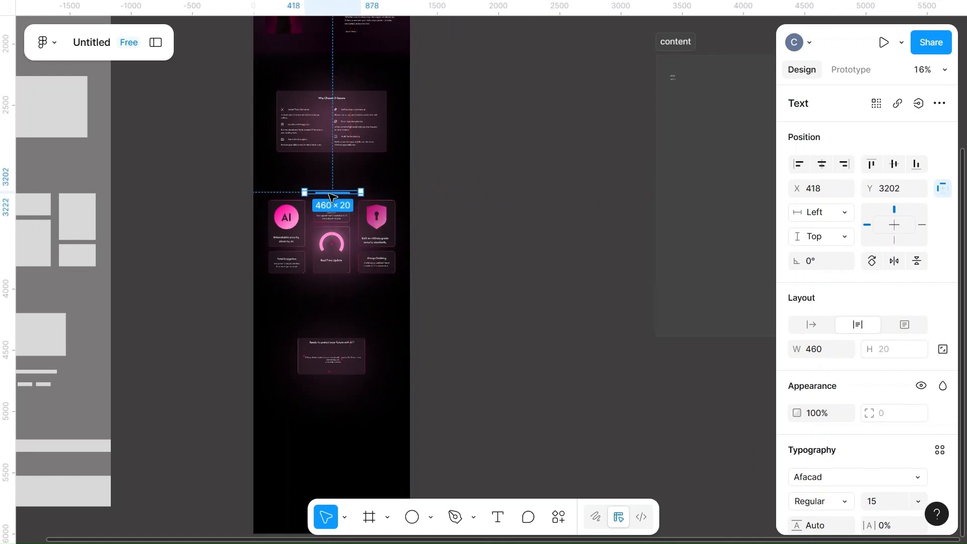
pyautogui.scroll(10, 330, 197)
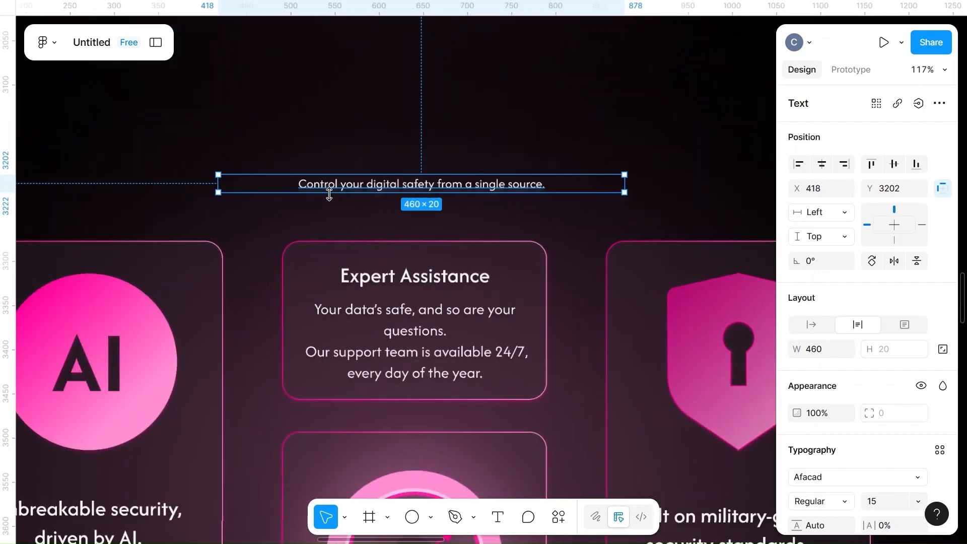
# Move the "Ready to protect your future with AI ?" heading out of the testimonial card to just above the "Control your digital safety" line
pyautogui.scroll(-4, 329, 194)
pyautogui.scroll(-4, 365, 447)
pyautogui.click(342, 427)
pyautogui.moveTo(342, 426); pyautogui.dragTo(346, 187)
pyautogui.scroll(5, 348, 186)
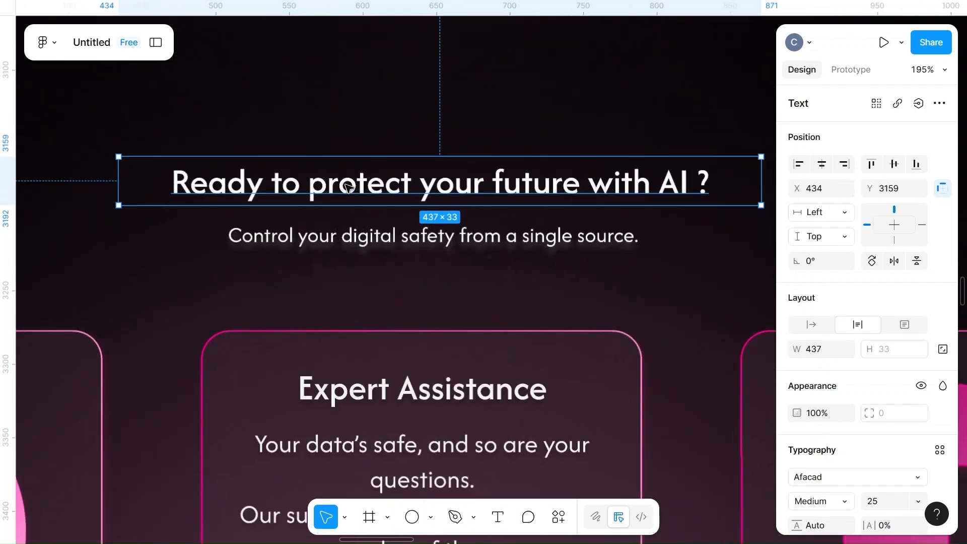
# Set the fill of the feature section's heading and subtitle to F3F3F3
pyautogui.click(414, 235)
pyautogui.keyDown('shift'); pyautogui.click(475, 181); pyautogui.keyUp('shift')
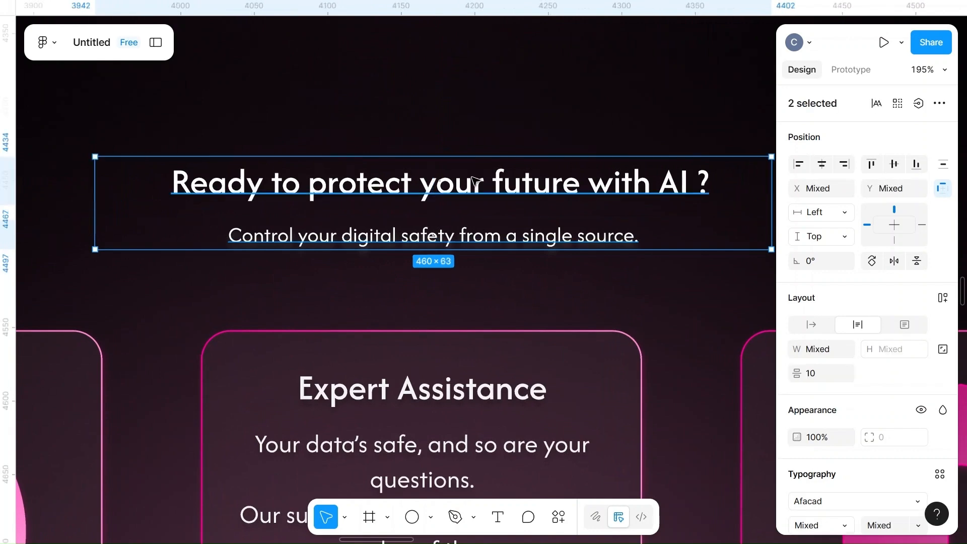
pyautogui.scroll(-5, 902, 389)
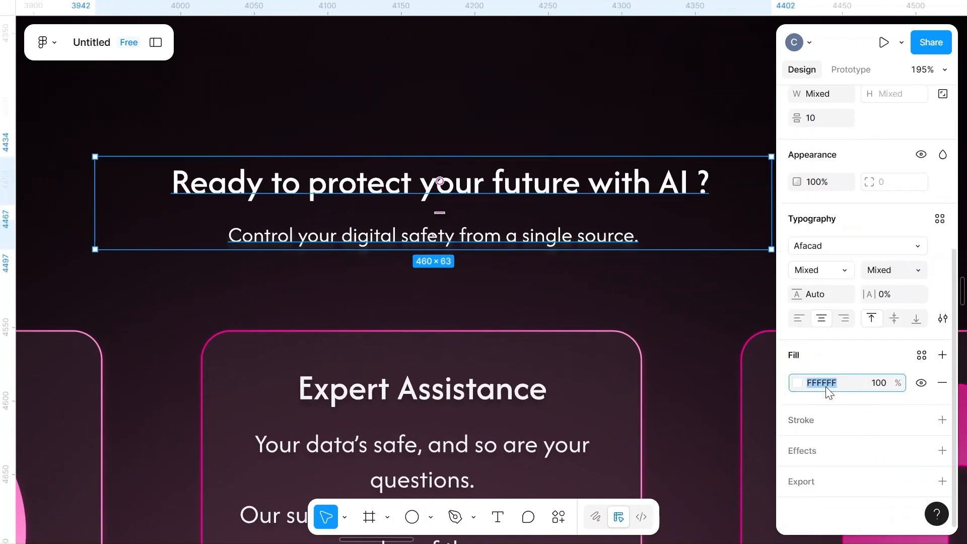
pyautogui.click(667, 285)
# Add a drop shadow to the feature section's heading and subtitle with X offset 1 and Y offset 3
pyautogui.click(565, 236)
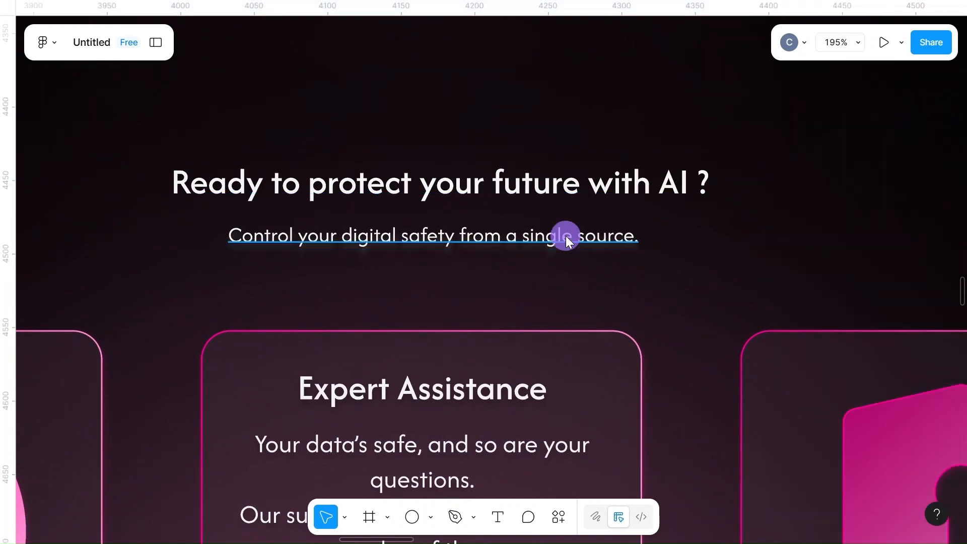
pyautogui.keyDown('shift'); pyautogui.click(538, 183); pyautogui.keyUp('shift')
pyautogui.scroll(-5, 896, 406)
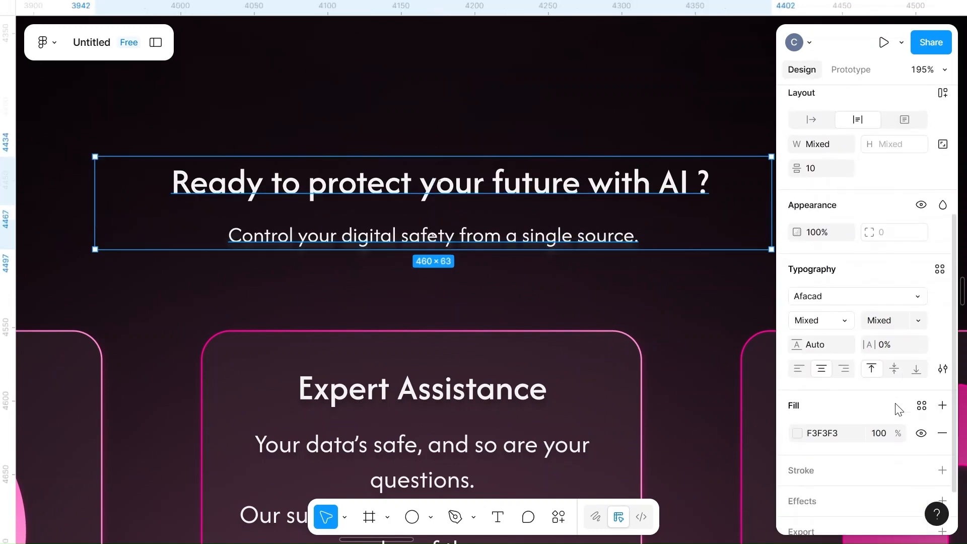
pyautogui.click(818, 450)
pyautogui.click(797, 478)
pyautogui.click(690, 418)
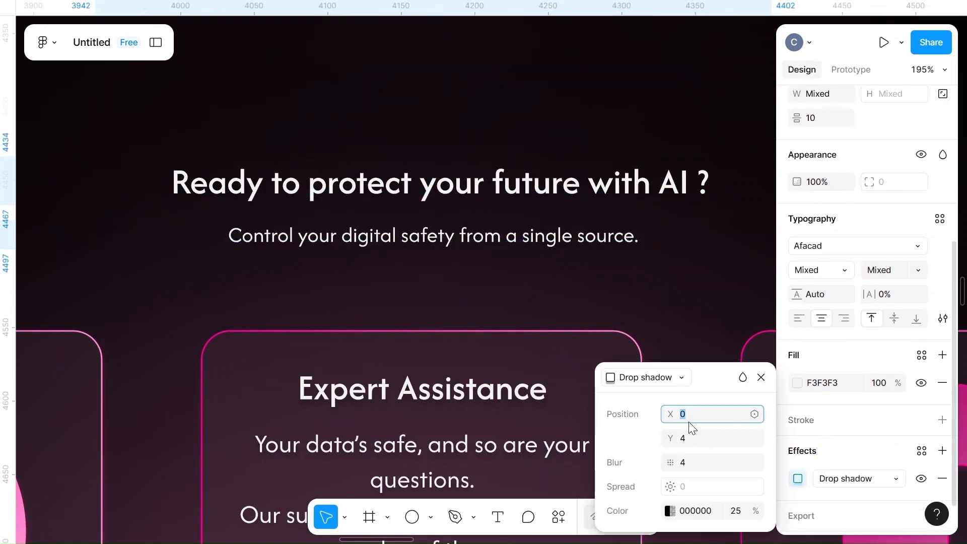
pyautogui.click(691, 441)
pyautogui.write('3')
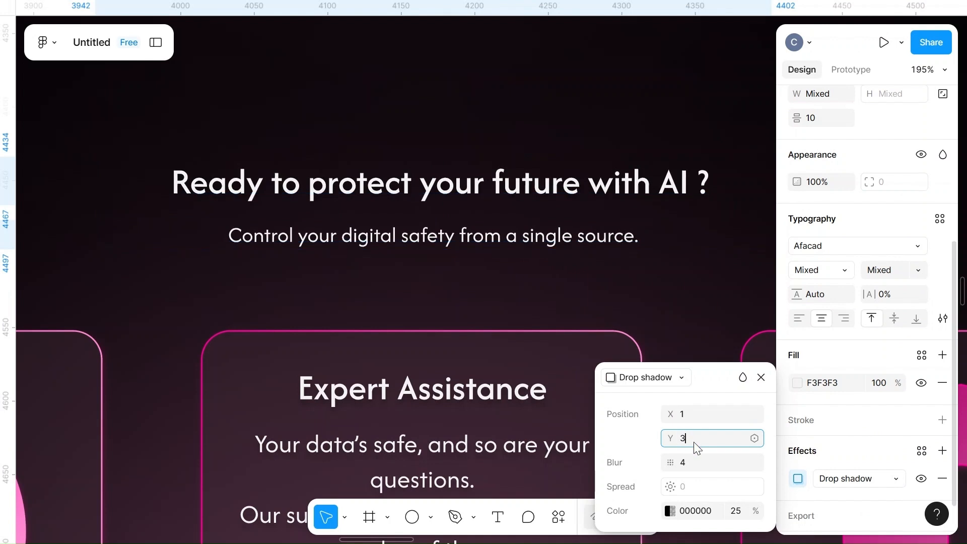
# Recolor the drop shadow on both texts with a page color and set its opacity to 25%
pyautogui.click(669, 511)
pyautogui.click(486, 476)
pyautogui.click(736, 511)
pyautogui.write('25')
pyautogui.click(666, 292)
# Compare the landing page with the wireframe and the content frame to check which texts remain to be placed
pyautogui.scroll(-5, 666, 291)
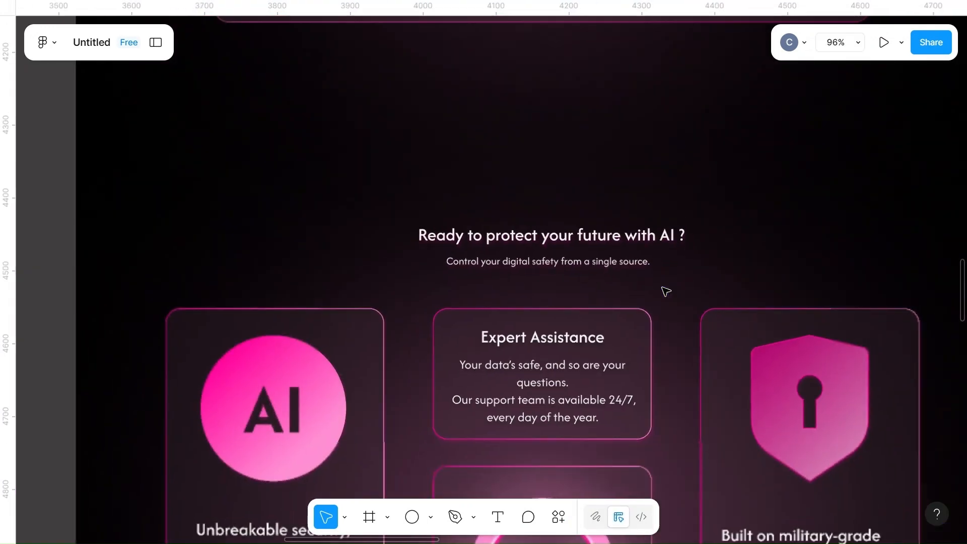
pyautogui.scroll(-2, 665, 291)
pyautogui.scroll(-4, 666, 292)
pyautogui.scroll(-3, 666, 291)
pyautogui.scroll(-3, 665, 291)
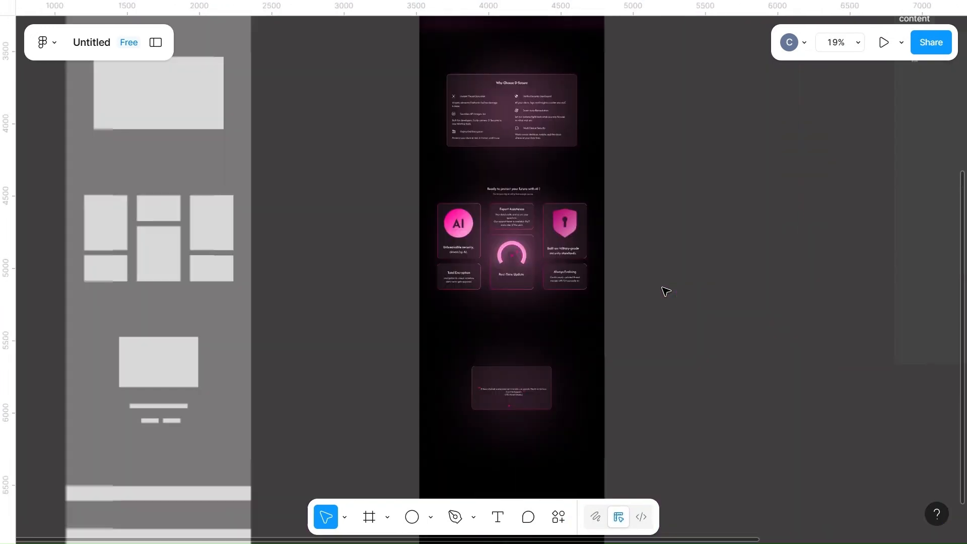
pyautogui.hscroll(6, 666, 291)
pyautogui.scroll(5, 666, 291)
pyautogui.scroll(-3, 666, 292)
pyautogui.scroll(10, 665, 290)
pyautogui.scroll(-5, 664, 289)
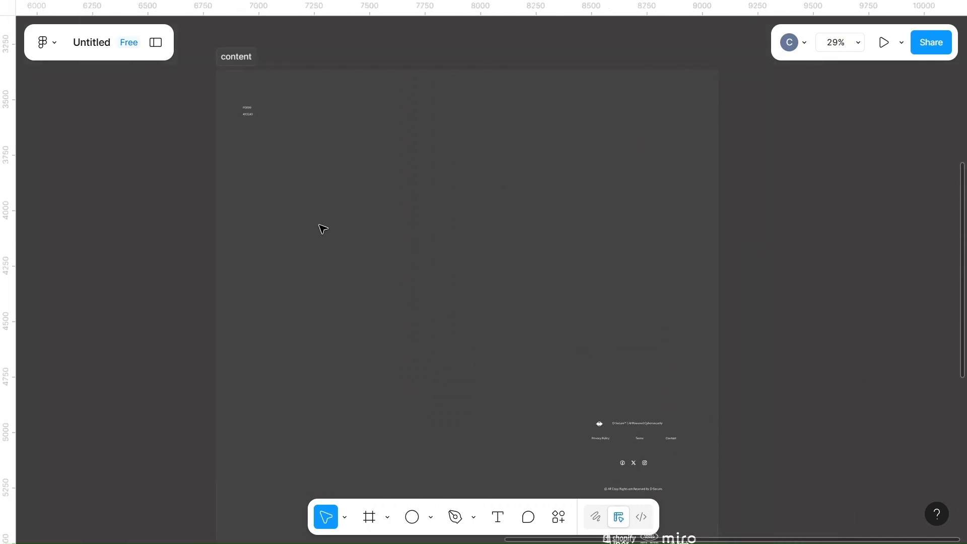
pyautogui.scroll(-4, 322, 229)
pyautogui.hscroll(-5, 322, 229)
pyautogui.scroll(4, 322, 230)
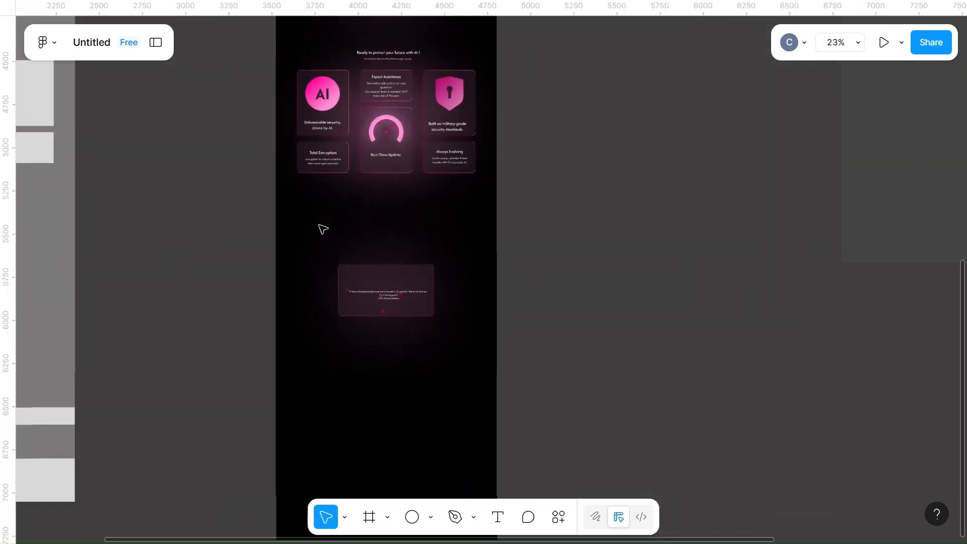
# Set the font size of the quote text in the testimonial card to 18
pyautogui.scroll(6, 323, 229)
pyautogui.scroll(-3, 321, 227)
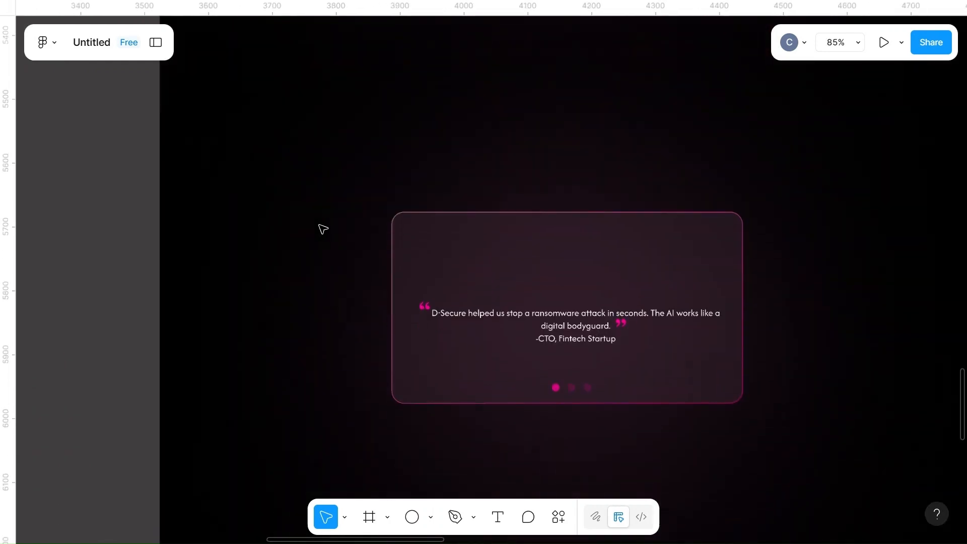
pyautogui.click(582, 343)
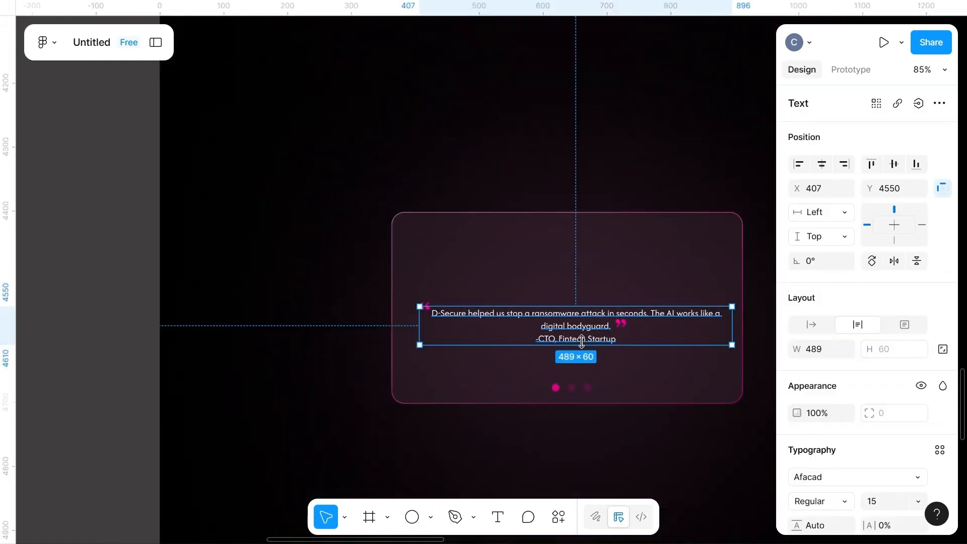
pyautogui.click(635, 275)
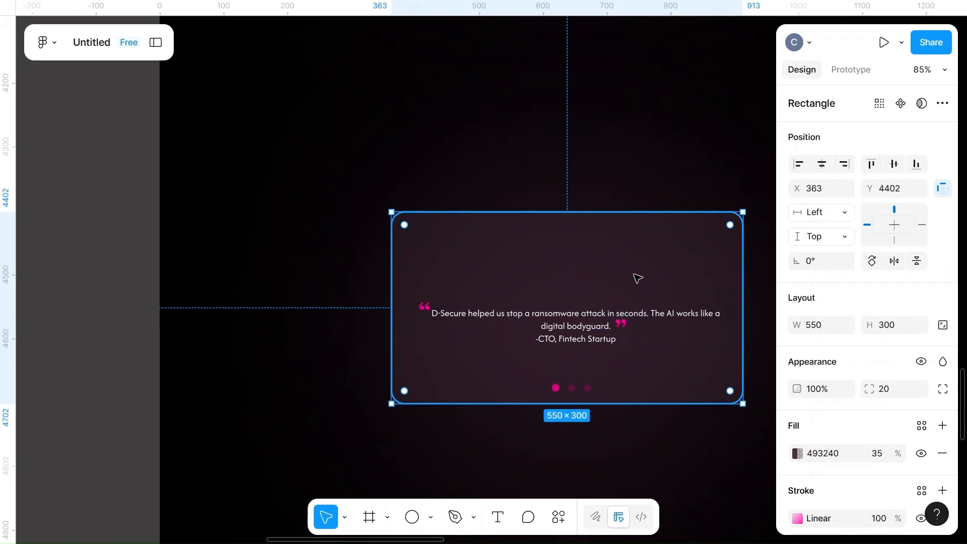
pyautogui.click(583, 320)
pyautogui.scroll(-2, 829, 464)
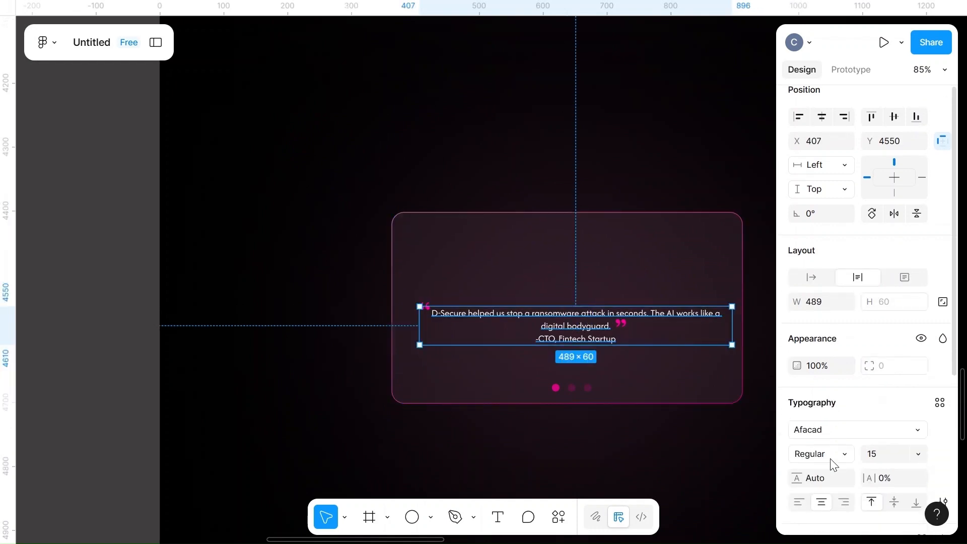
pyautogui.write('18')
pyautogui.click(669, 446)
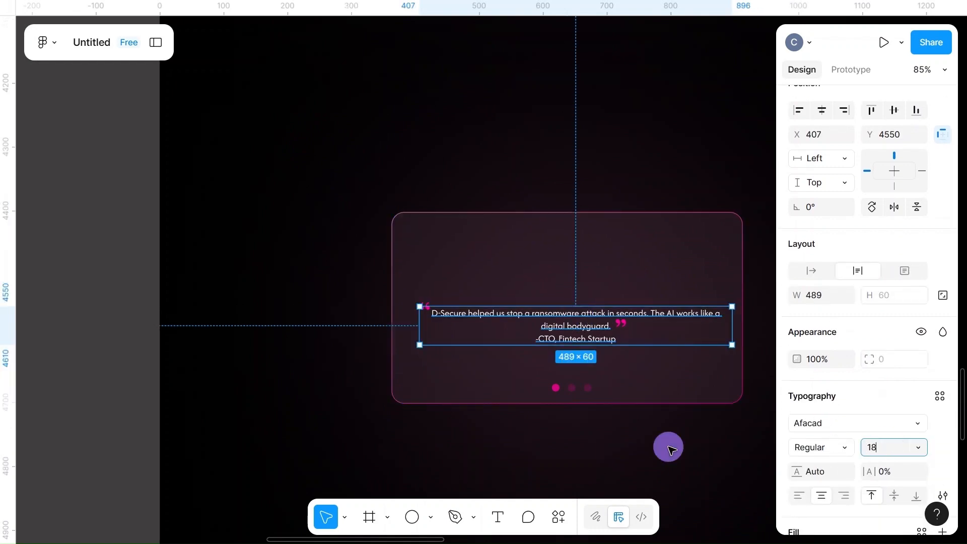
# Narrow the quote's text box so the first line ends in "The" and center the text in the testimonial card
pyautogui.click(568, 325)
pyautogui.moveTo(728, 321); pyautogui.dragTo(701, 322)
pyautogui.moveTo(557, 317); pyautogui.dragTo(568, 311)
pyautogui.click(460, 369)
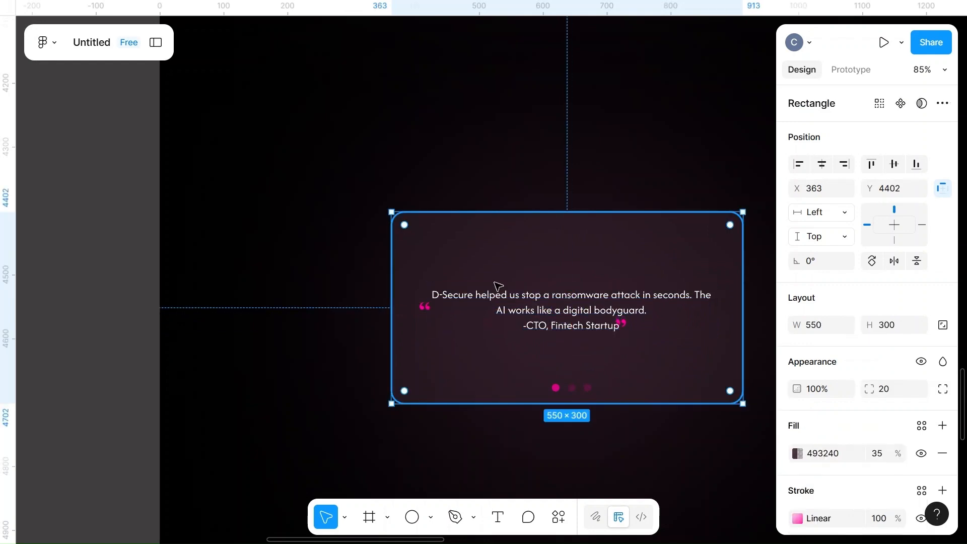
# Move the pink quotation marks to the upper-left start of the quote and just after "bodyguard."
pyautogui.scroll(5, 496, 282)
pyautogui.hscroll(3, 373, 305)
pyautogui.click(246, 328)
pyautogui.moveTo(246, 327); pyautogui.dragTo(252, 291)
pyautogui.hscroll(5, 487, 381)
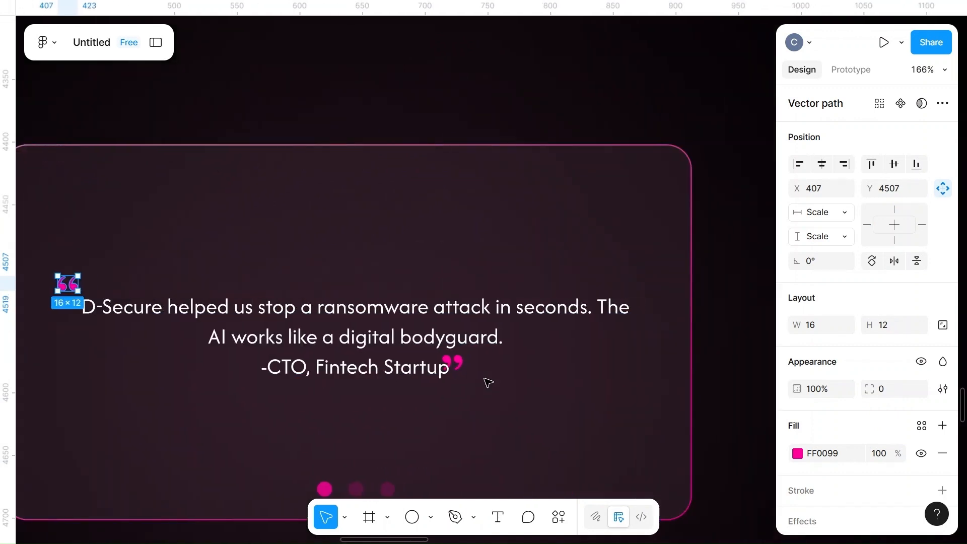
pyautogui.moveTo(459, 360); pyautogui.dragTo(523, 328)
pyautogui.scroll(-5, 549, 405)
pyautogui.click(548, 405)
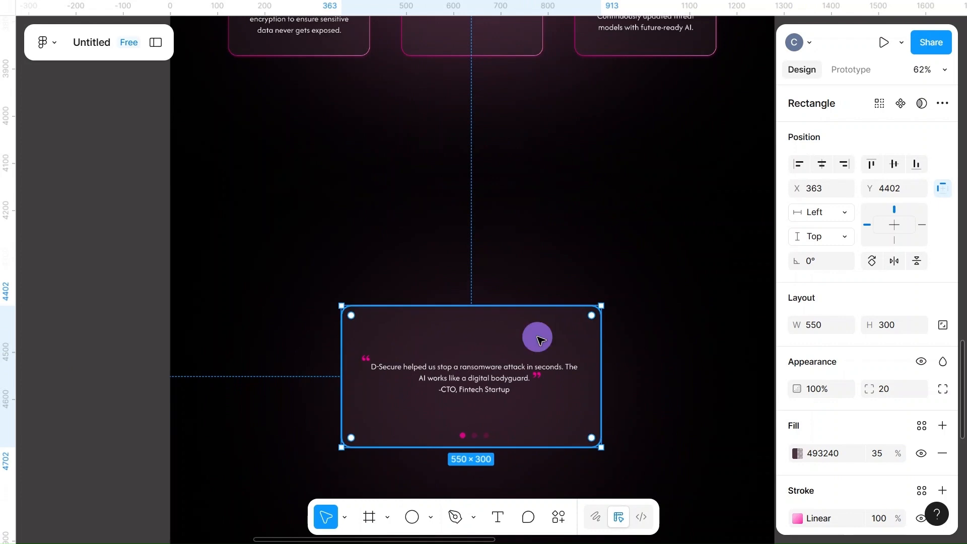
pyautogui.click(677, 378)
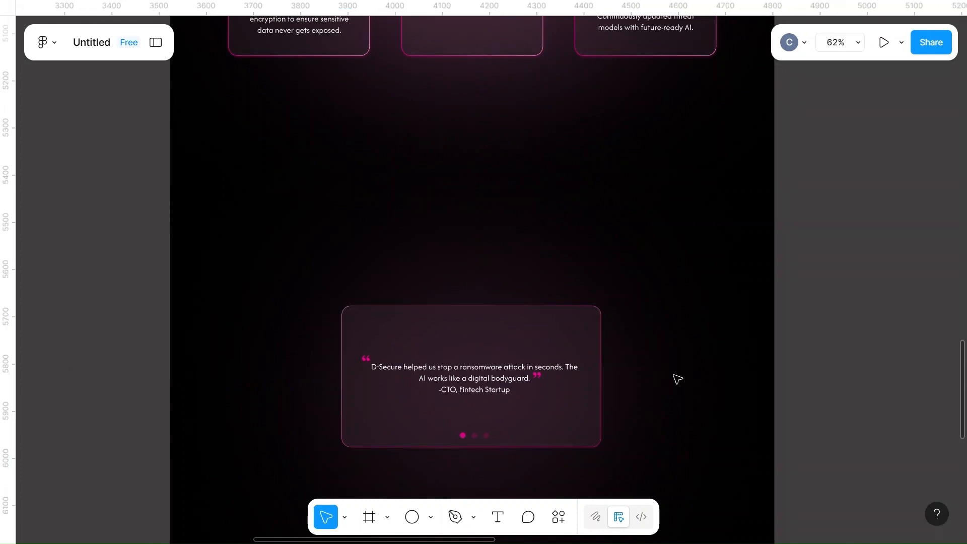
# Move the seven company logos out of the content frame onto the empty canvas below it
pyautogui.scroll(-4, 677, 378)
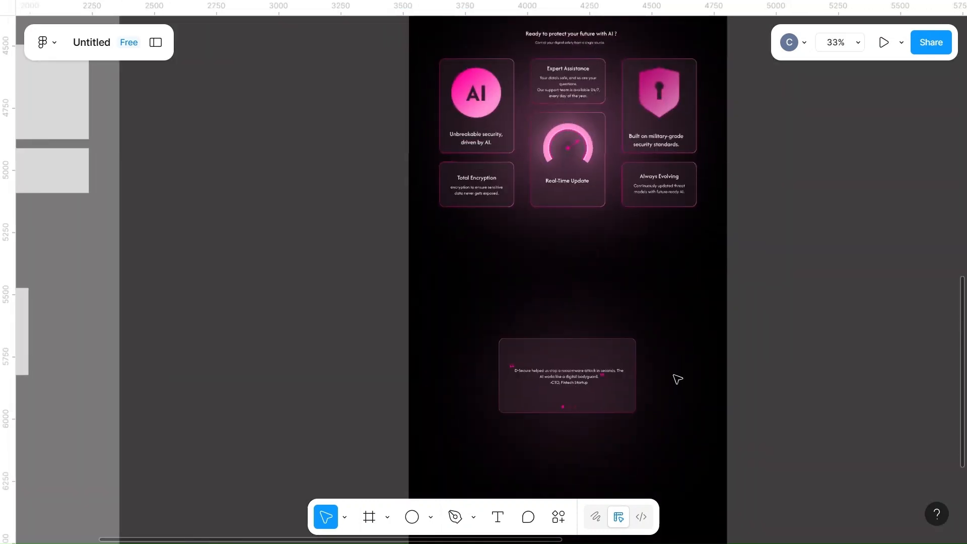
pyautogui.scroll(2, 677, 379)
pyautogui.scroll(5, 675, 378)
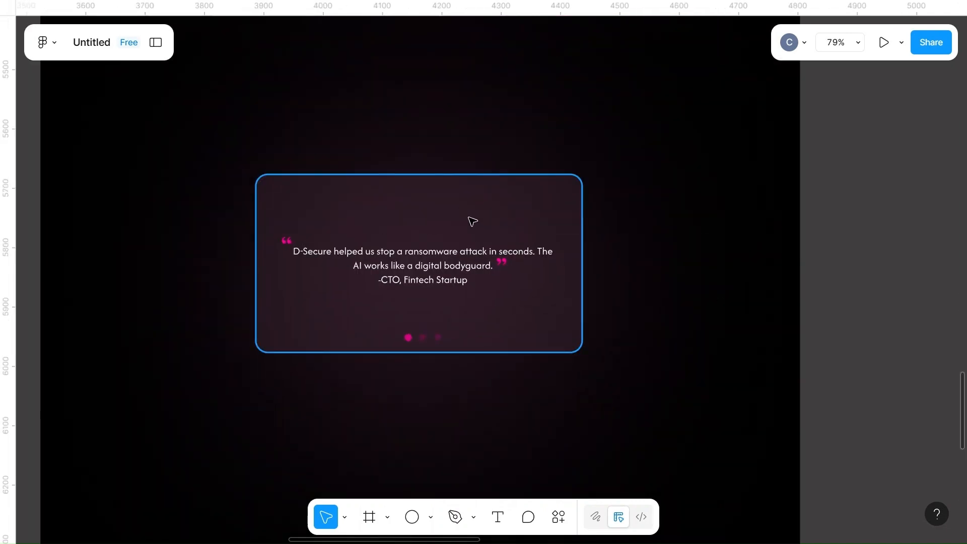
pyautogui.scroll(-5, 472, 222)
pyautogui.scroll(-3, 641, 217)
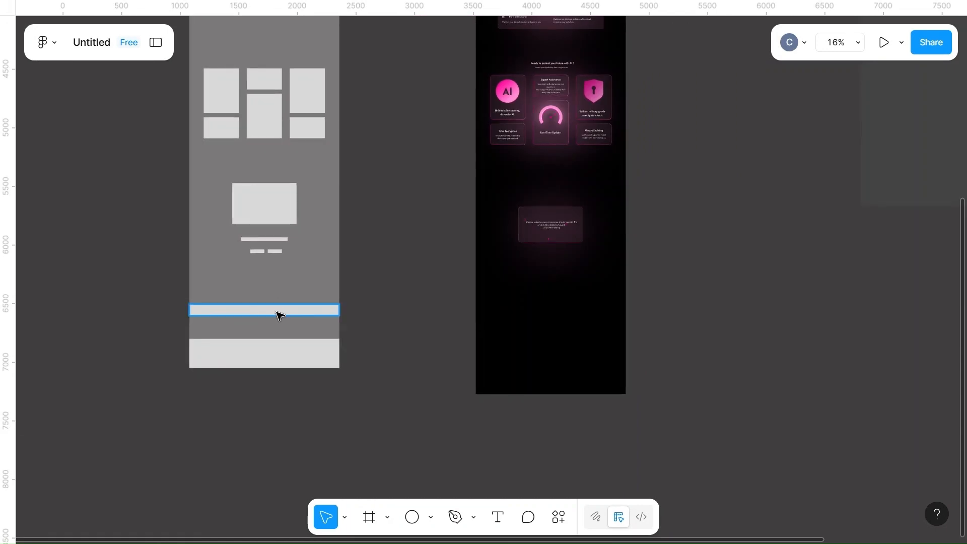
pyautogui.hscroll(5, 690, 283)
pyautogui.scroll(2, 690, 282)
pyautogui.scroll(3, 692, 277)
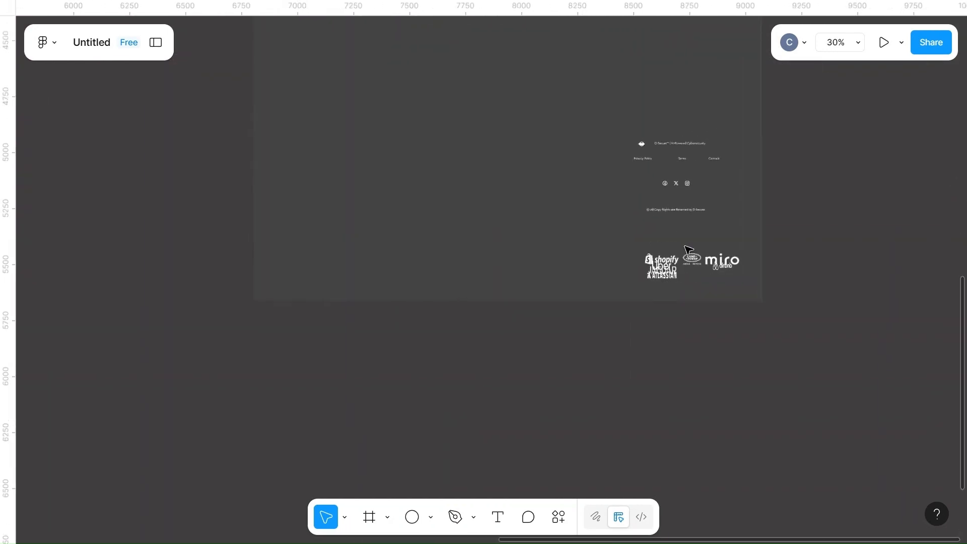
pyautogui.moveTo(654, 241); pyautogui.dragTo(770, 287)
pyautogui.moveTo(704, 274); pyautogui.dragTo(300, 420)
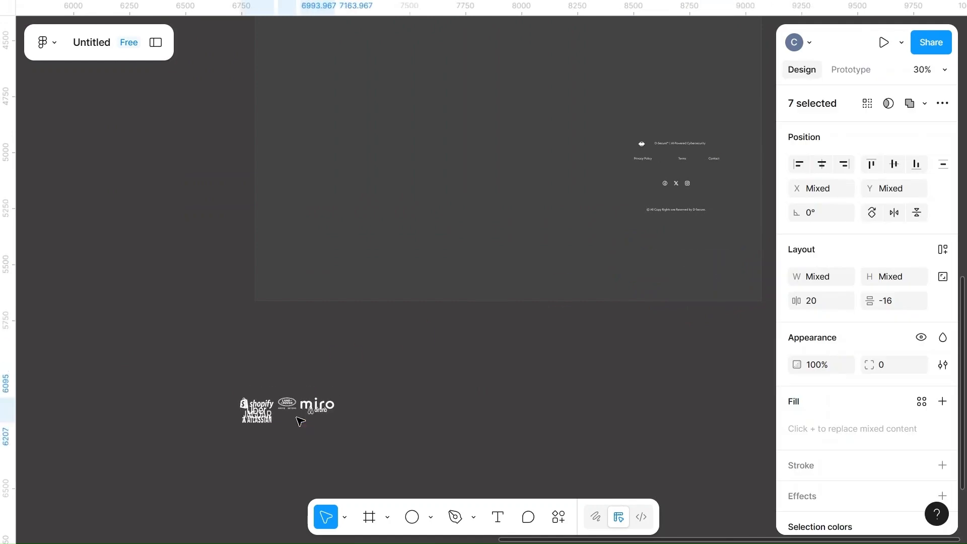
pyautogui.click(212, 380)
# Arrange the logos in a single row in the order Shopify, Uber, Jaguar, Atlassian, Land Rover, Airbnb and Miro
pyautogui.scroll(4, 213, 380)
pyautogui.scroll(-3, 212, 381)
pyautogui.click(159, 331)
pyautogui.moveTo(353, 325); pyautogui.dragTo(159, 331)
pyautogui.moveTo(320, 336); pyautogui.dragTo(209, 326)
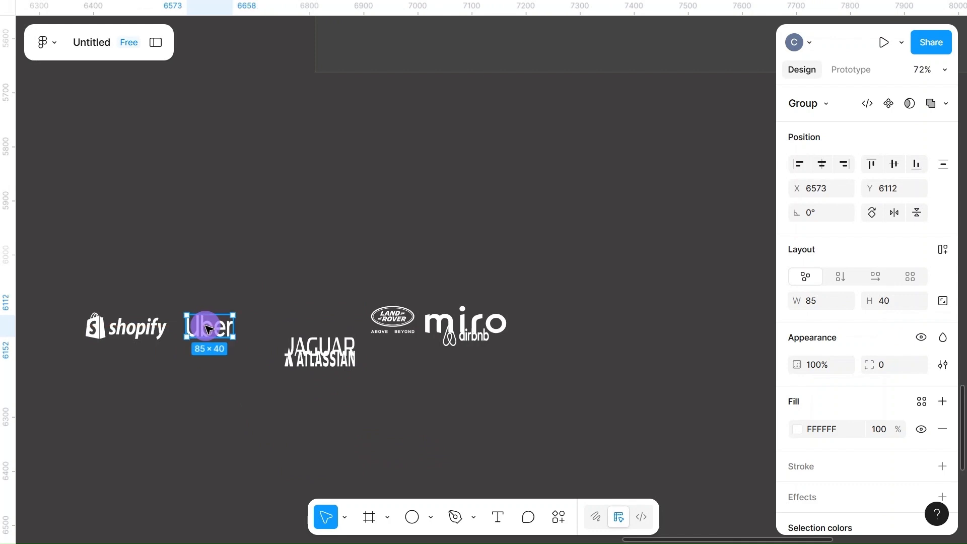
pyautogui.moveTo(333, 351); pyautogui.dragTo(291, 332)
pyautogui.moveTo(324, 359); pyautogui.dragTo(352, 334)
pyautogui.moveTo(474, 325); pyautogui.dragTo(492, 333)
pyautogui.moveTo(393, 319); pyautogui.dragTo(426, 331)
# Recolor all seven logos with the page color 493240 and set its opacity to 85%
pyautogui.moveTo(63, 266); pyautogui.dragTo(503, 397)
pyautogui.click(498, 232)
pyautogui.moveTo(50, 282); pyautogui.dragTo(593, 434)
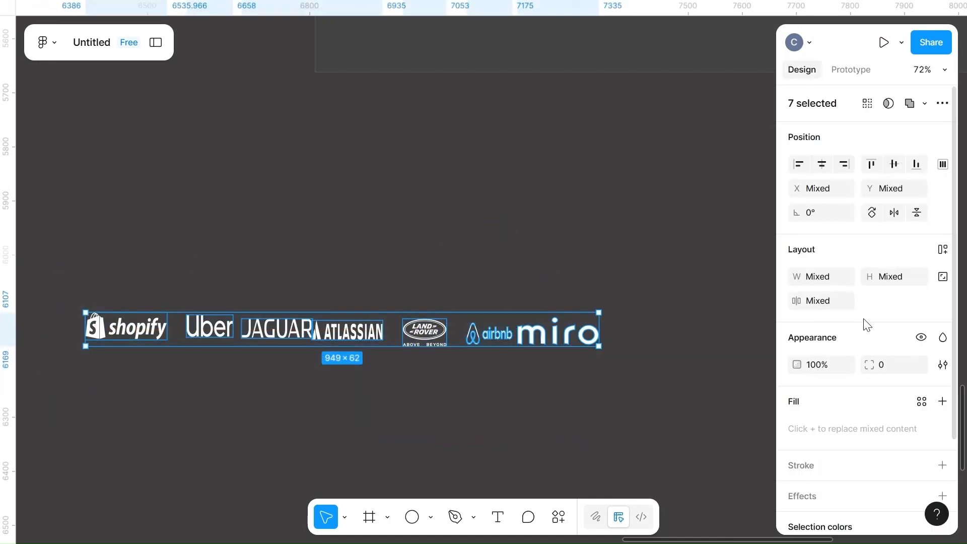
pyautogui.scroll(-3, 829, 373)
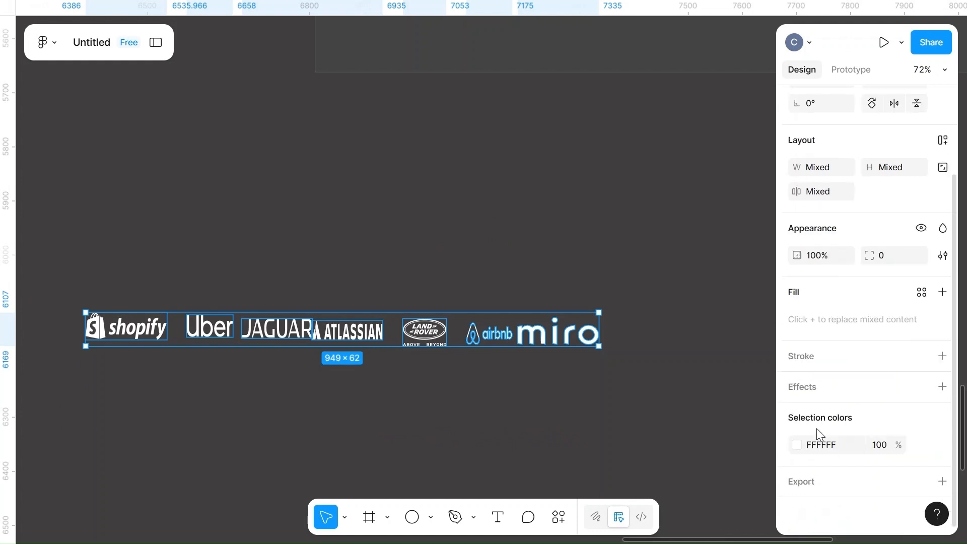
pyautogui.click(795, 445)
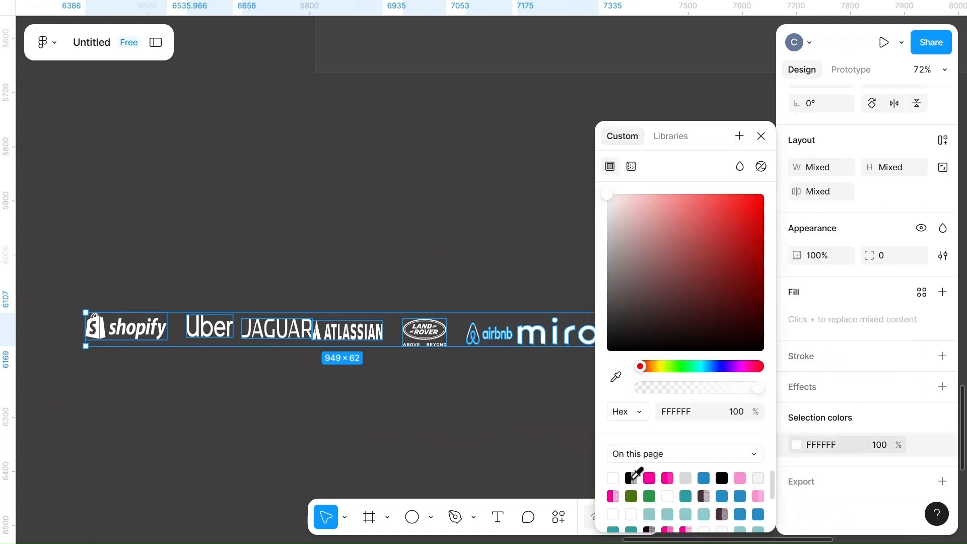
pyautogui.click(709, 496)
pyautogui.click(882, 446)
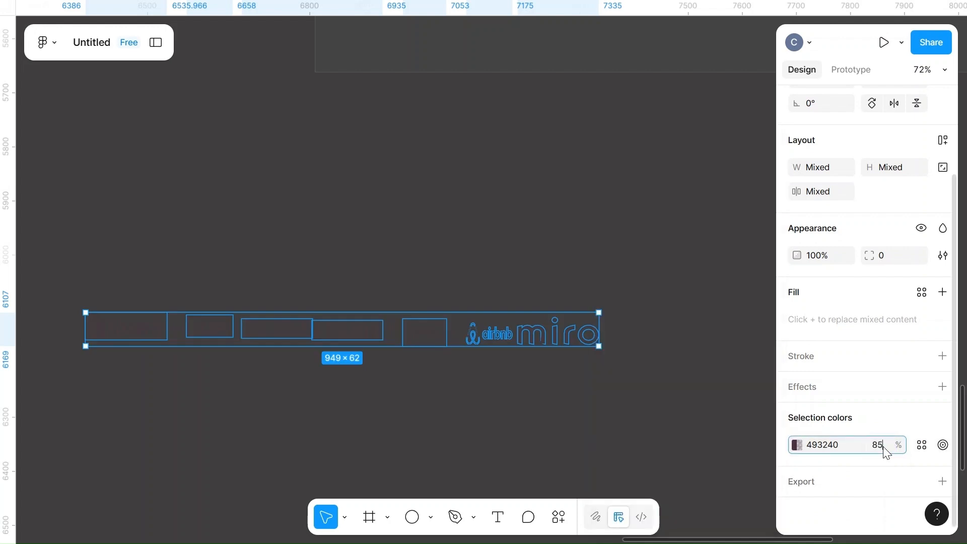
pyautogui.click(672, 394)
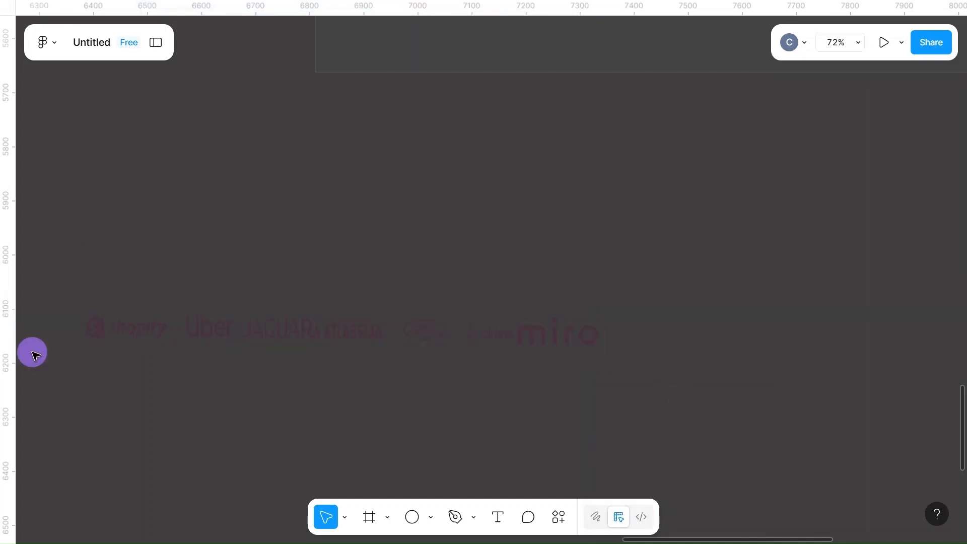
# Set the opacity of the seven logos' color to 90%
pyautogui.moveTo(47, 298); pyautogui.dragTo(535, 412)
pyautogui.scroll(-4, 876, 451)
pyautogui.click(885, 446)
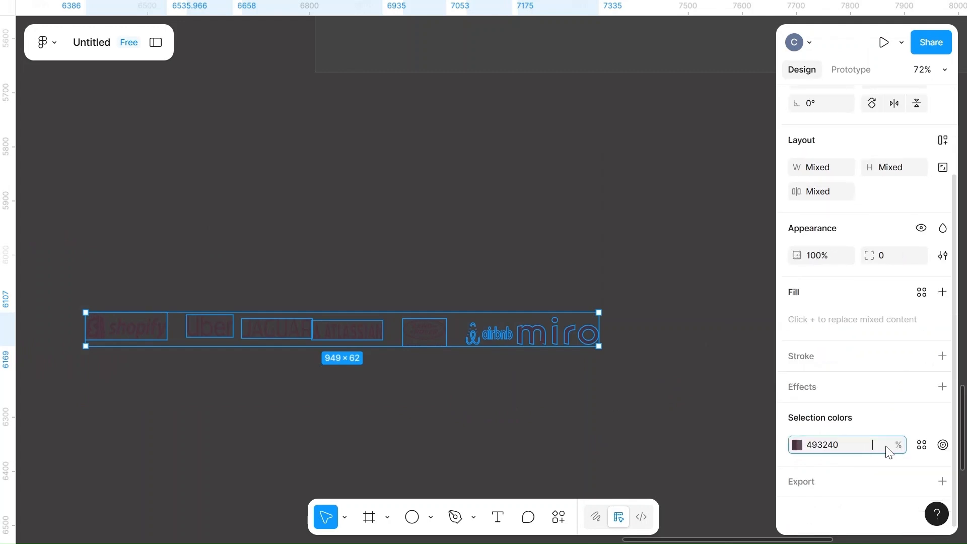
pyautogui.write('90')
pyautogui.click(607, 427)
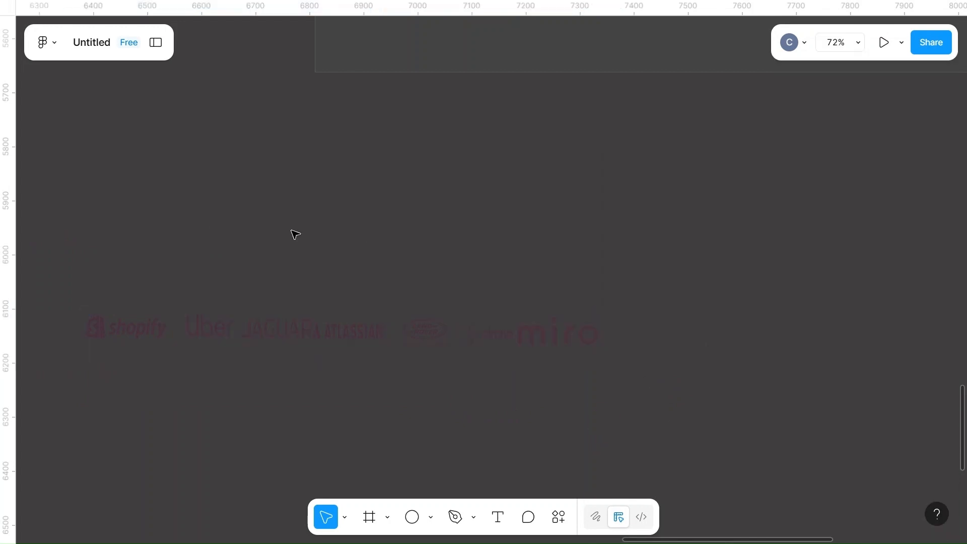
# Align the seven logos on their vertical centers and set the horizontal spacing between them to 35
pyautogui.moveTo(80, 266); pyautogui.dragTo(628, 397)
pyautogui.click(894, 165)
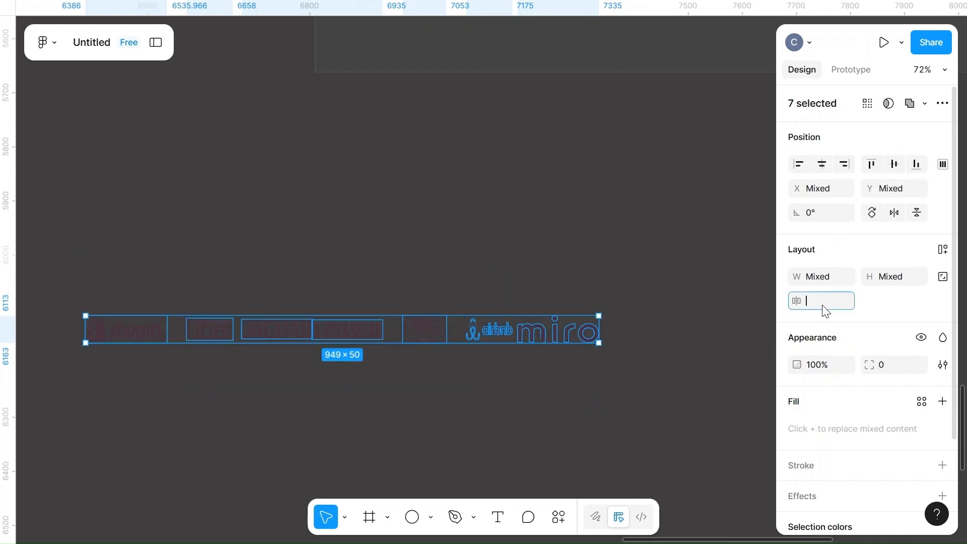
pyautogui.click(582, 463)
pyautogui.moveTo(34, 340); pyautogui.dragTo(622, 403)
pyautogui.click(824, 301)
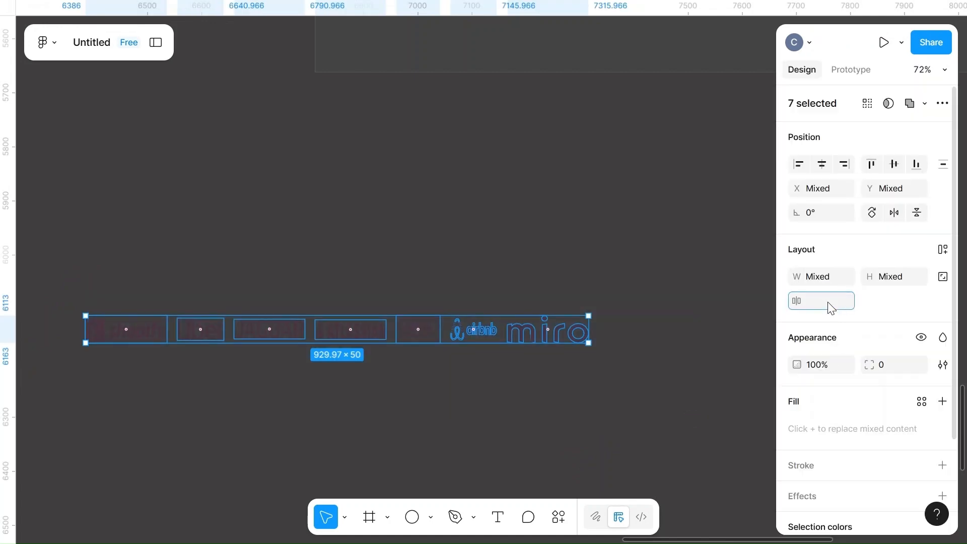
pyautogui.write('35')
pyautogui.click(601, 373)
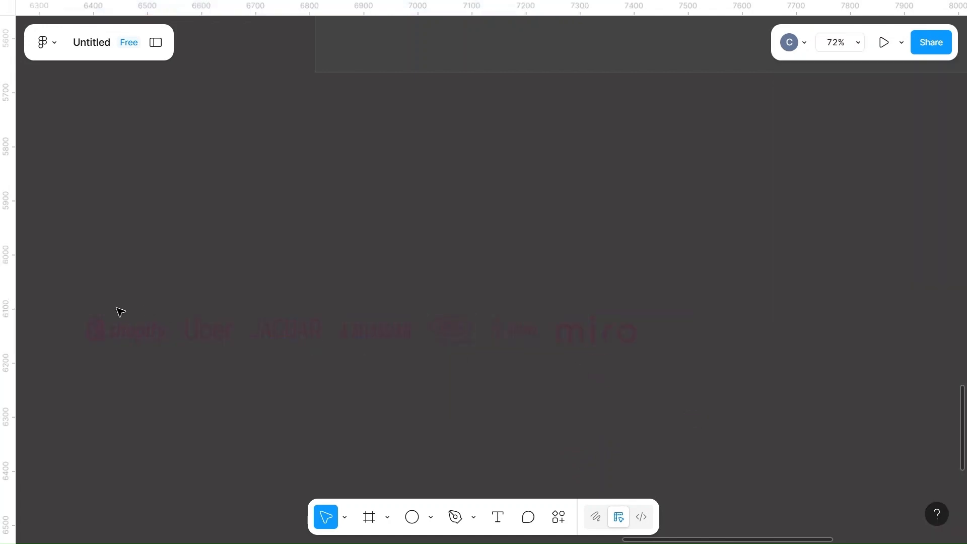
# Move the row of logos onto the landing page, below the testimonial card
pyautogui.moveTo(73, 288); pyautogui.dragTo(641, 395)
pyautogui.scroll(-5, 641, 396)
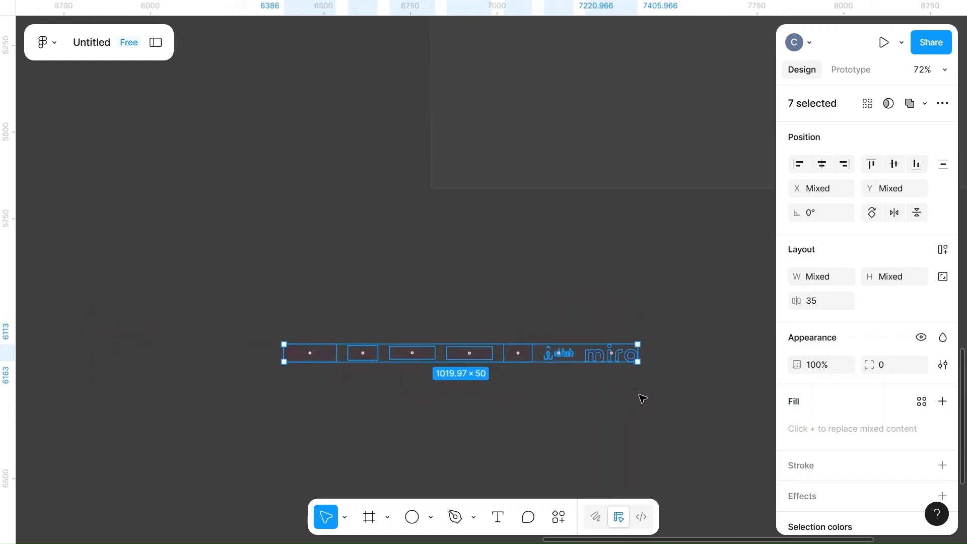
pyautogui.scroll(-3, 643, 398)
pyautogui.hscroll(-3, 643, 398)
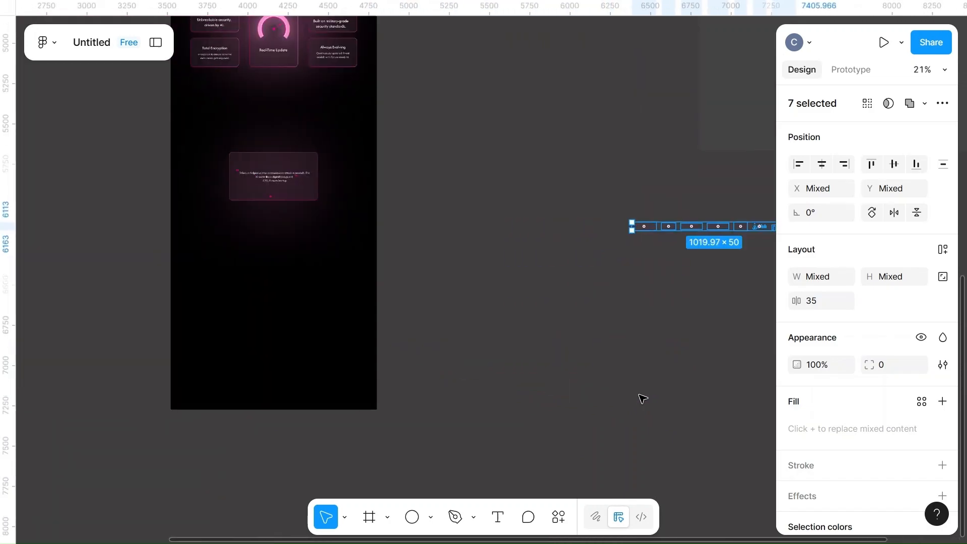
pyautogui.moveTo(489, 262); pyautogui.dragTo(257, 286)
pyautogui.scroll(5, 257, 285)
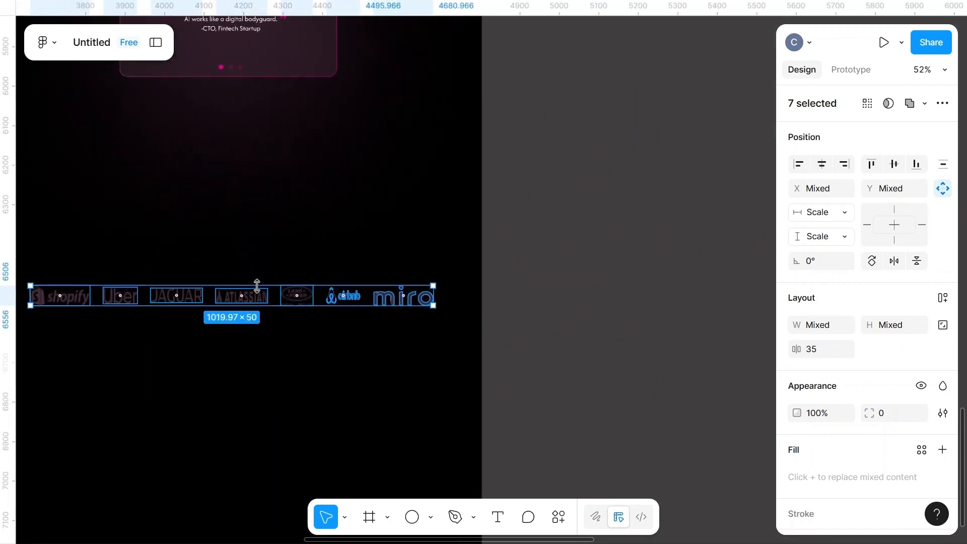
# Set the logos' horizontal spacing to 50 and shift the row to the middle of the page, slightly lower
pyautogui.scroll(-3, 259, 287)
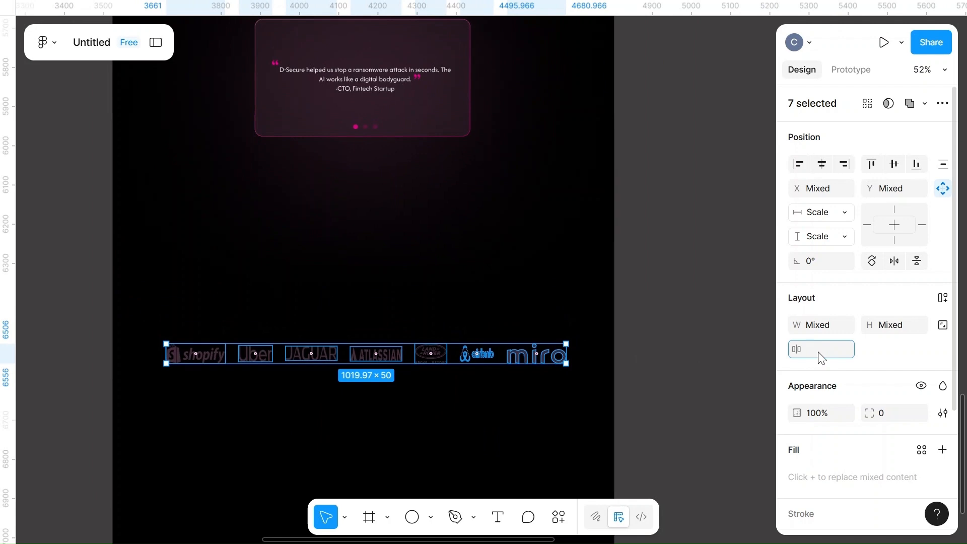
pyautogui.press('Return')
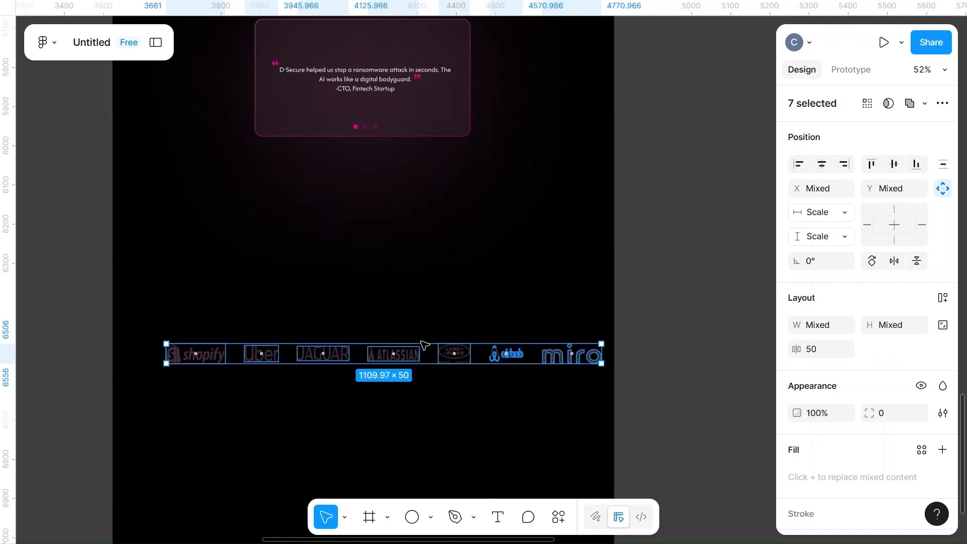
pyautogui.moveTo(427, 356); pyautogui.dragTo(414, 359)
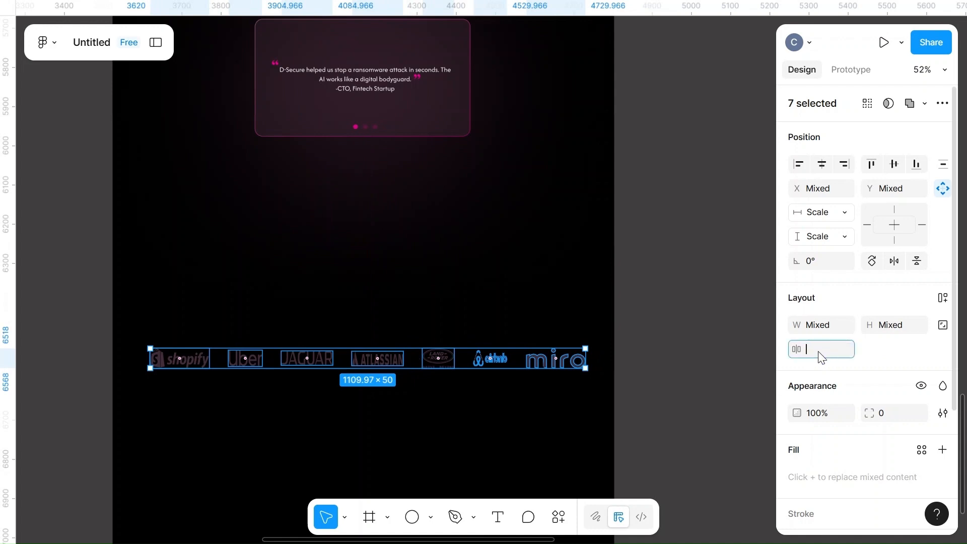
# Set the logos' horizontal spacing to 100 and center the row so the outer logos run past both page edges
pyautogui.press('Return')
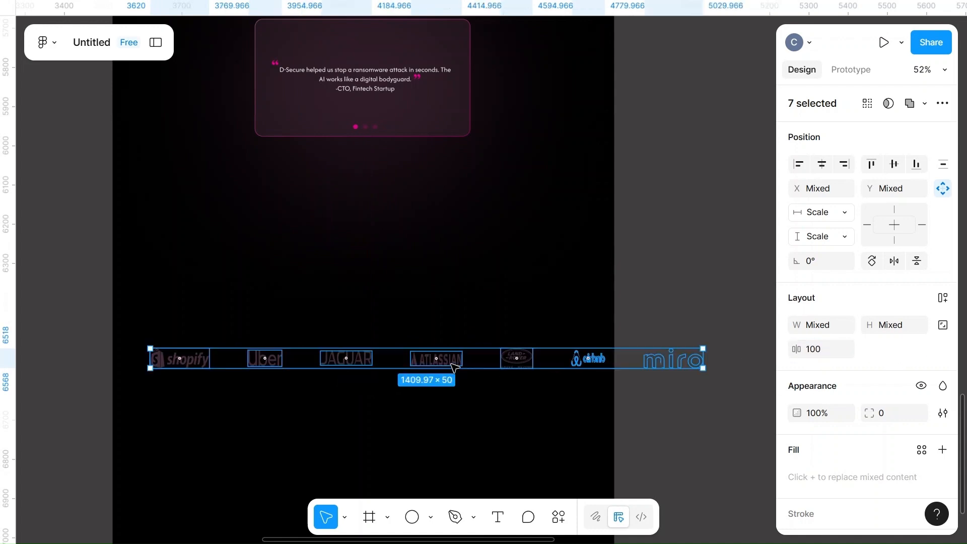
pyautogui.moveTo(473, 361); pyautogui.dragTo(428, 361)
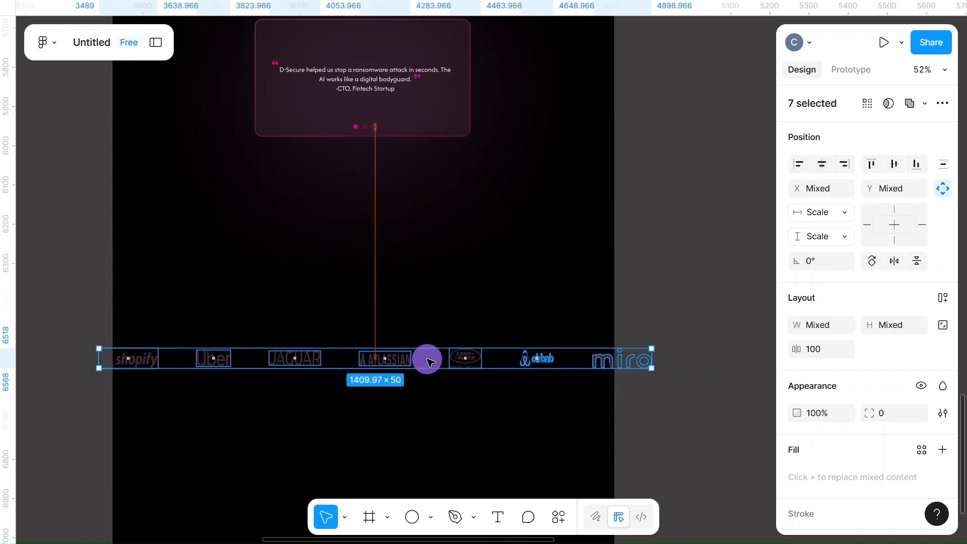
pyautogui.click(724, 311)
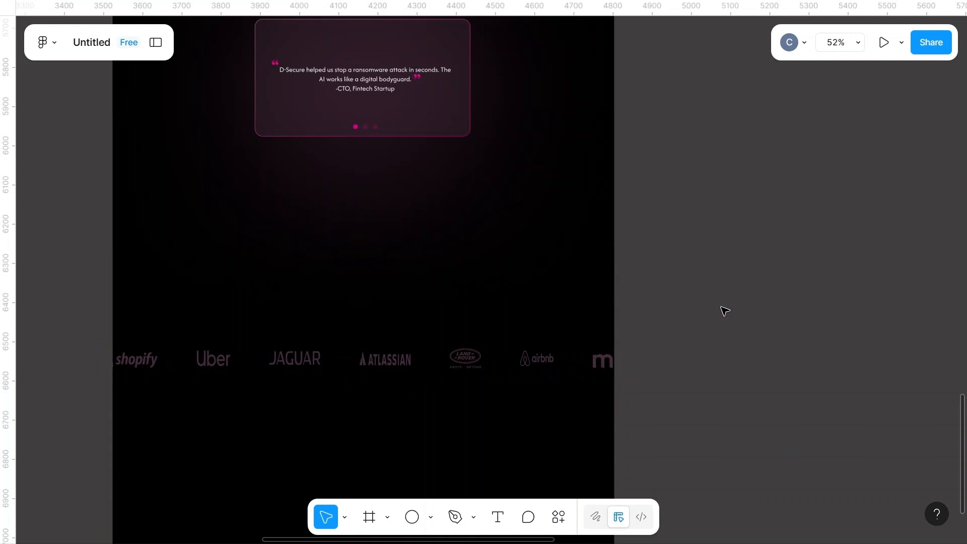
pyautogui.scroll(-5, 724, 311)
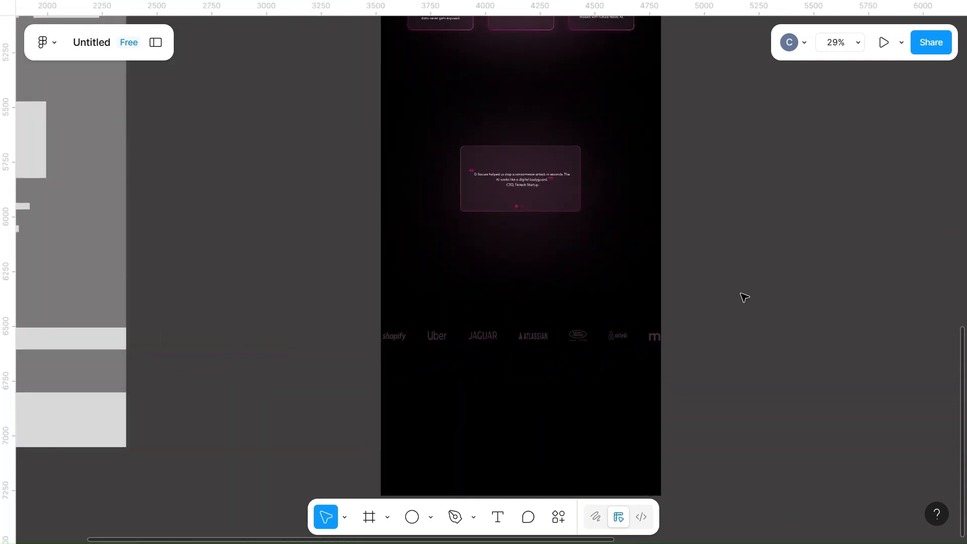
# Duplicate the pink glow ellipse and place the copy over the Airbnb end of the logo row
pyautogui.scroll(6, 744, 297)
pyautogui.click(563, 276)
pyautogui.moveTo(562, 274); pyautogui.dragTo(651, 453)
pyautogui.scroll(-7, 651, 454)
pyautogui.moveTo(622, 116); pyautogui.dragTo(689, 287)
pyautogui.scroll(5, 690, 288)
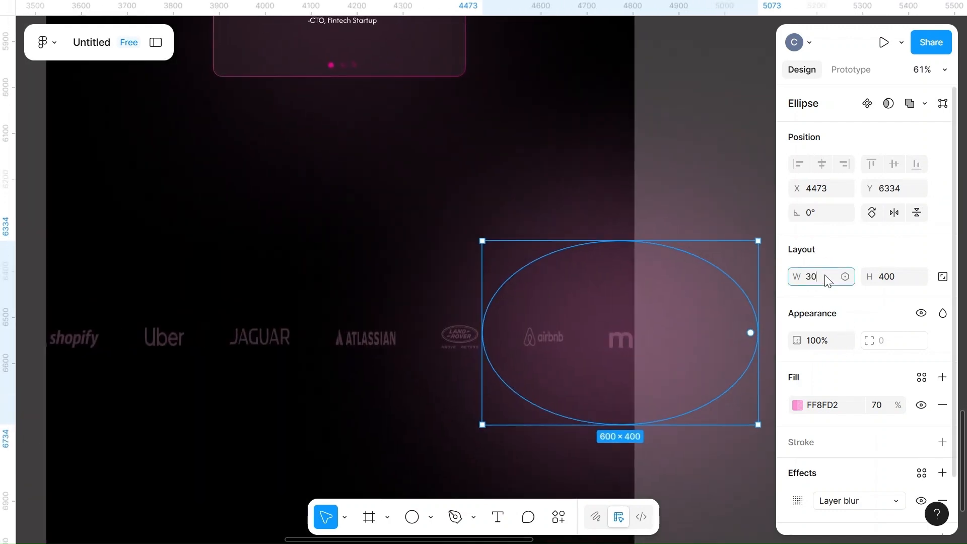
# Resize the copied glow ellipse to a width of 300 and a height of 200
pyautogui.click(901, 280)
pyautogui.press('BackSpace')
pyautogui.write('200')
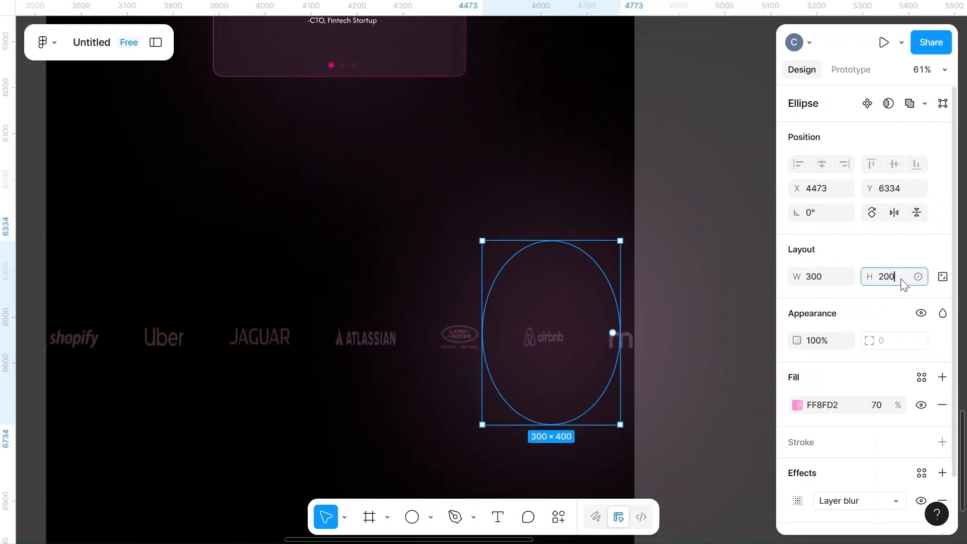
pyautogui.click(664, 313)
# Move the glow ellipse along the logo row and center it around the Atlassian logo
pyautogui.click(570, 313)
pyautogui.moveTo(570, 313); pyautogui.dragTo(606, 354)
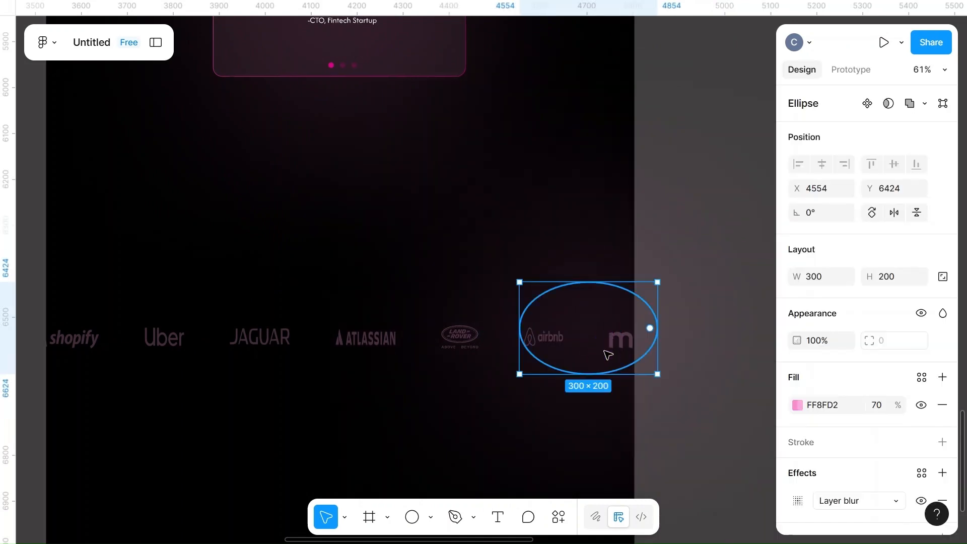
pyautogui.moveTo(599, 314); pyautogui.dragTo(351, 340)
pyautogui.scroll(5, 352, 342)
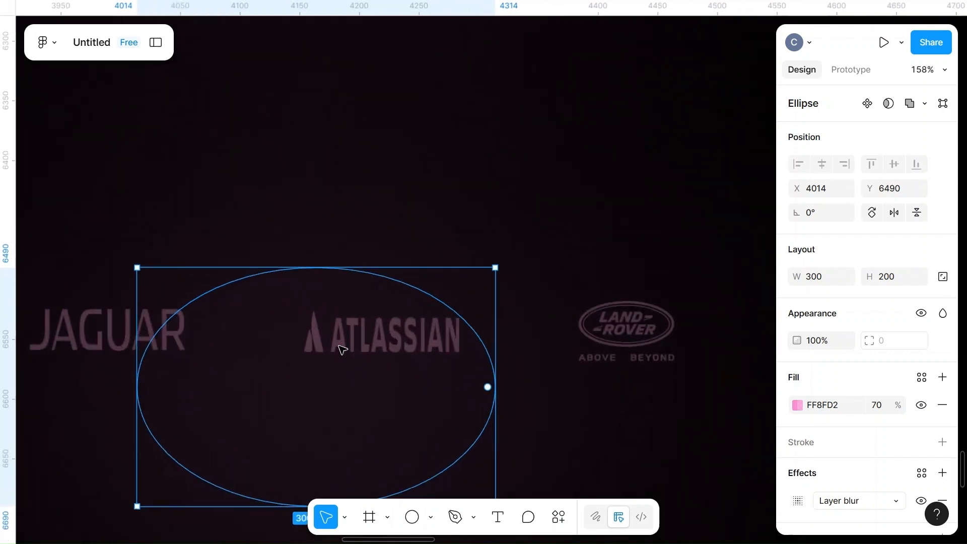
pyautogui.moveTo(251, 334); pyautogui.dragTo(252, 336)
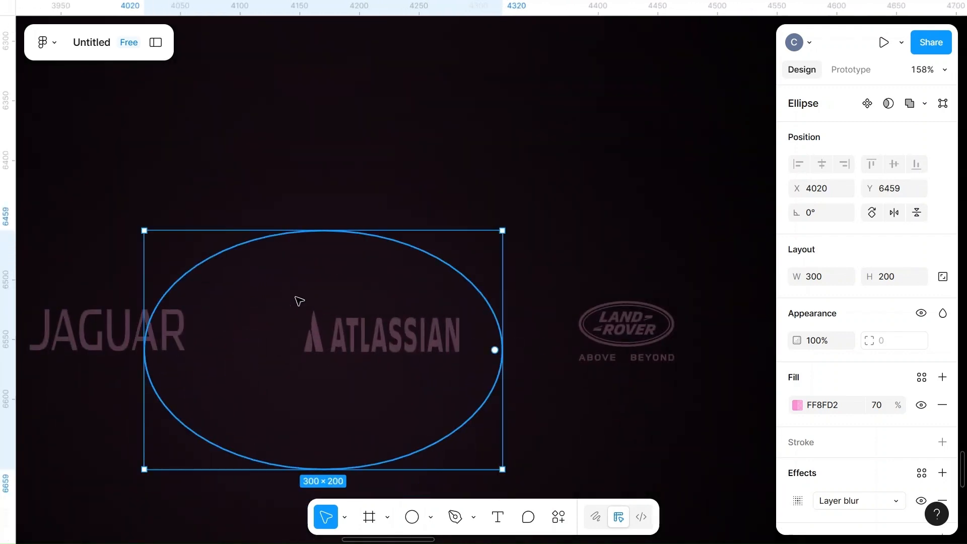
# Send the glow ellipse behind the page and set its fill opacity to 100%
pyautogui.rightClick(284, 298)
pyautogui.click(346, 188)
pyautogui.moveTo(331, 274); pyautogui.dragTo(328, 274)
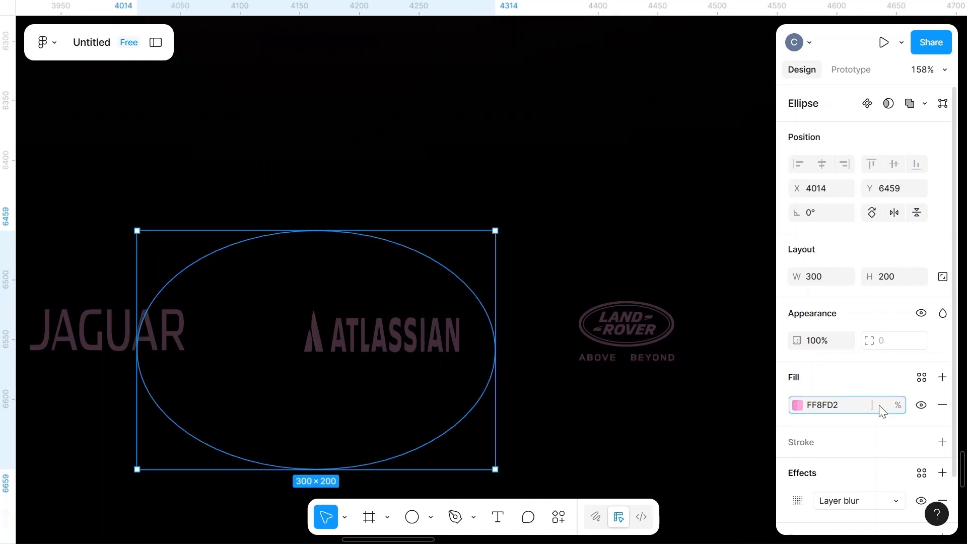
pyautogui.click(731, 256)
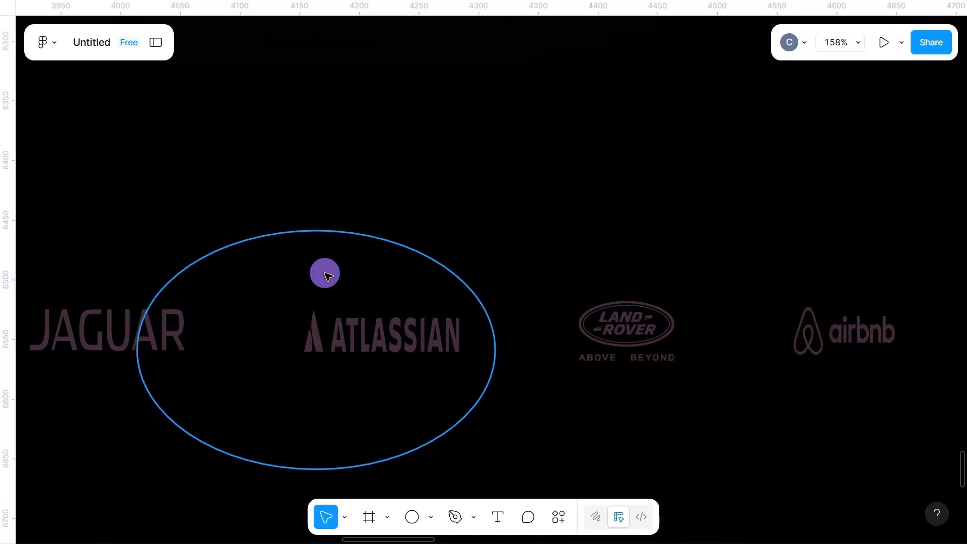
# Bring the glow ellipse back in front of the page and move it just below the logo row
pyautogui.click(328, 276)
pyautogui.rightClick(328, 277)
pyautogui.click(372, 186)
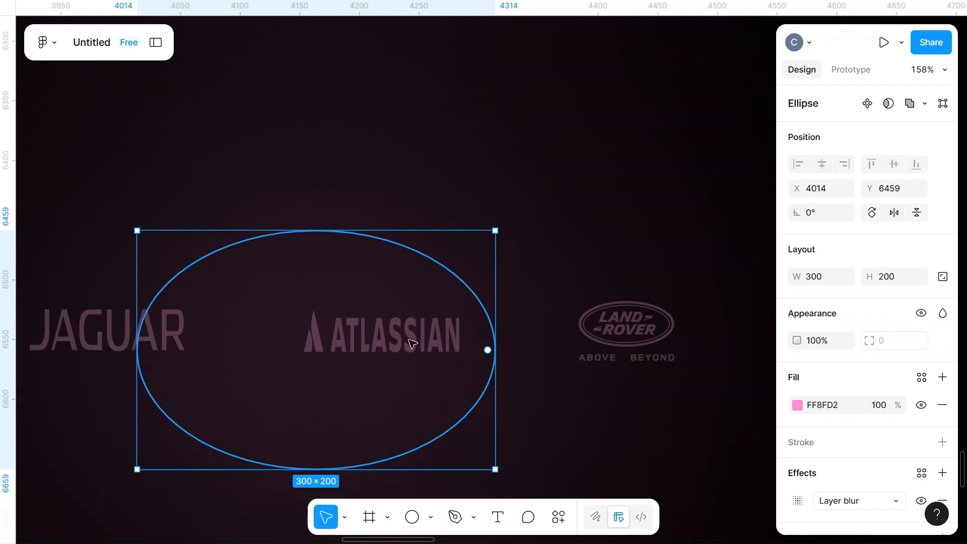
pyautogui.moveTo(403, 277); pyautogui.dragTo(360, 375)
pyautogui.scroll(-5, 446, 172)
pyautogui.scroll(-4, 360, 375)
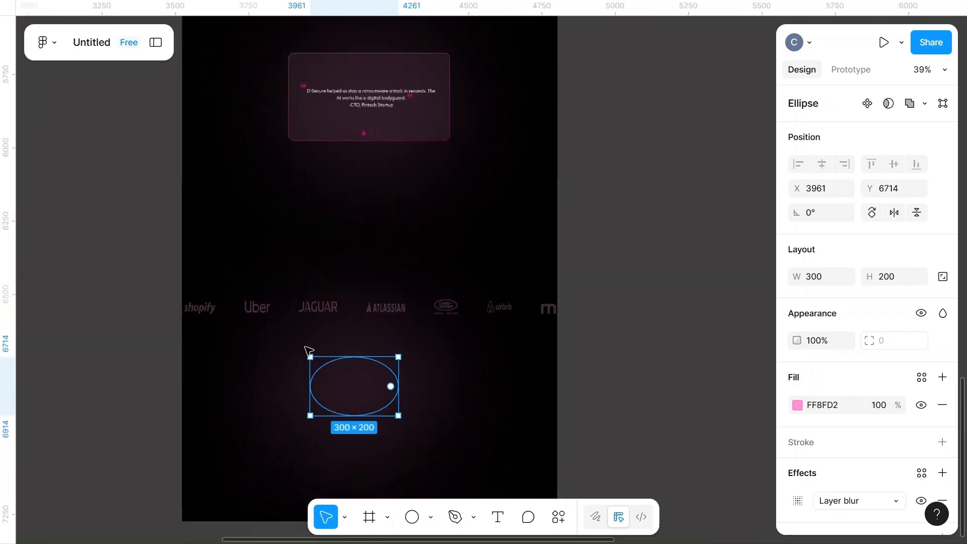
# Recolor all seven company logos to FF0099 at 70% opacity
pyautogui.click(196, 315)
pyautogui.keyDown('shift'); pyautogui.click(257, 306); pyautogui.keyUp('shift')
pyautogui.keyDown('shift'); pyautogui.click(318, 307); pyautogui.keyUp('shift')
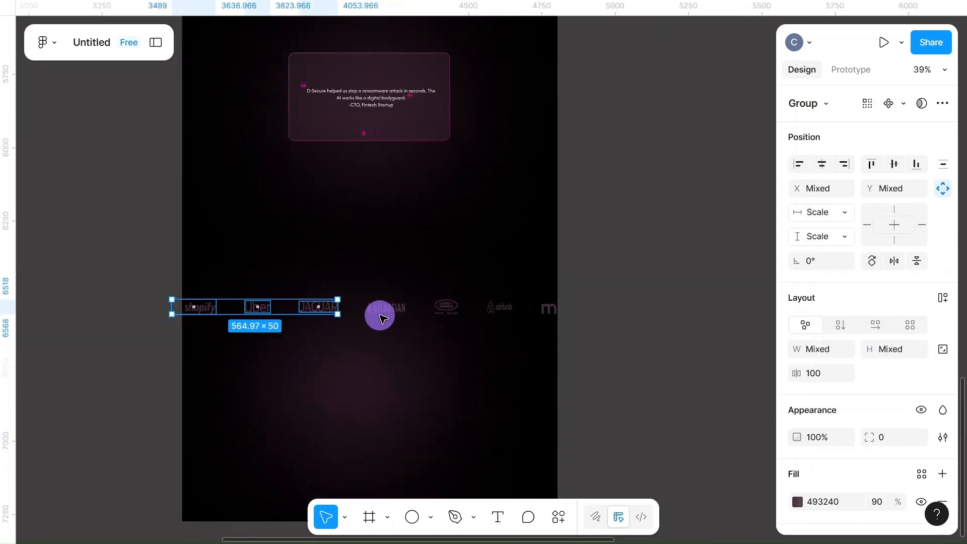
pyautogui.keyDown('shift'); pyautogui.click(395, 310); pyautogui.keyUp('shift')
pyautogui.keyDown('shift'); pyautogui.click(447, 307); pyautogui.keyUp('shift')
pyautogui.keyDown('shift'); pyautogui.click(498, 307); pyautogui.keyUp('shift')
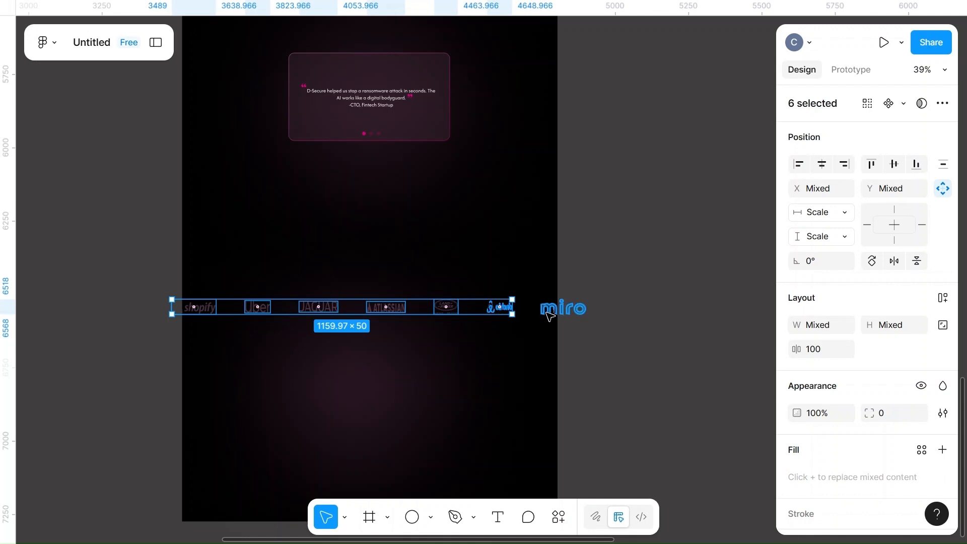
pyautogui.keyDown('shift'); pyautogui.click(552, 308); pyautogui.keyUp('shift')
pyautogui.scroll(-3, 859, 417)
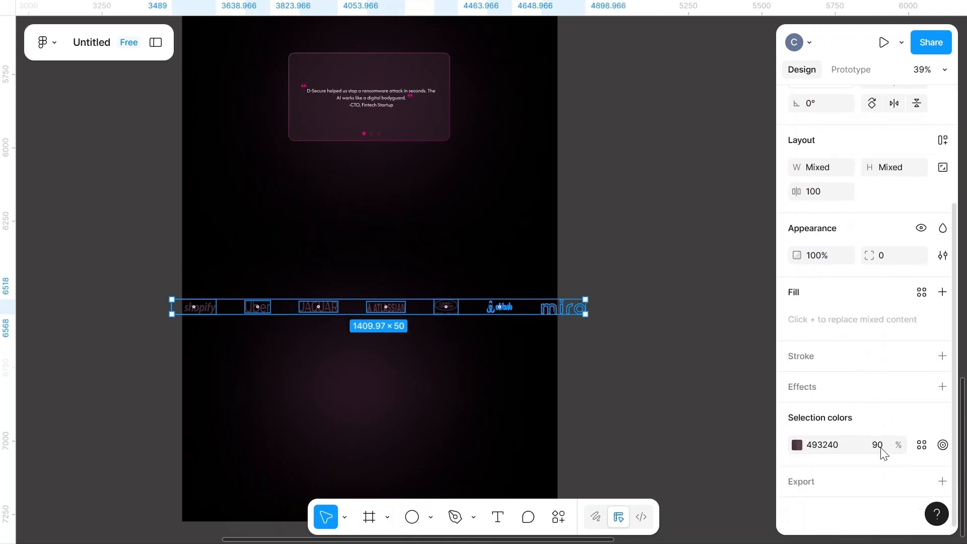
pyautogui.click(796, 444)
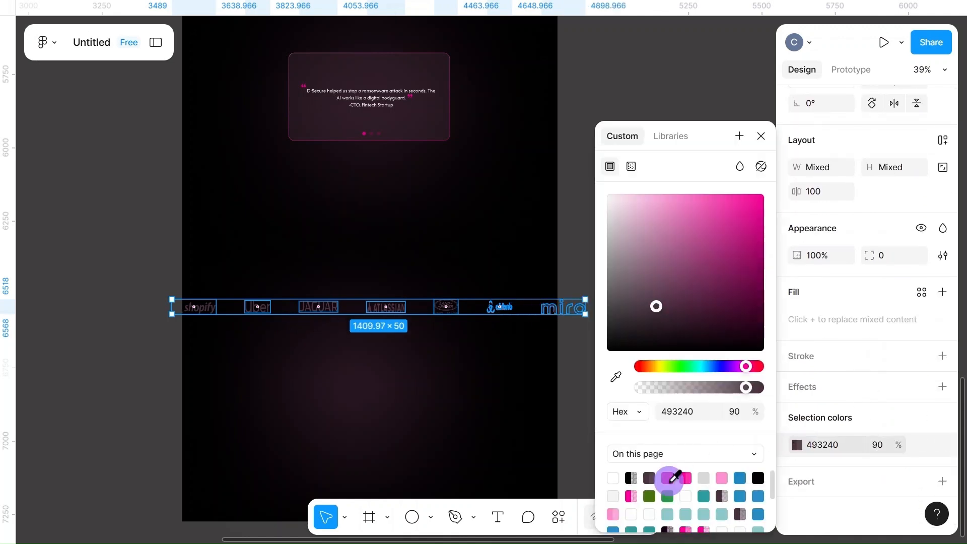
pyautogui.click(685, 477)
pyautogui.click(881, 445)
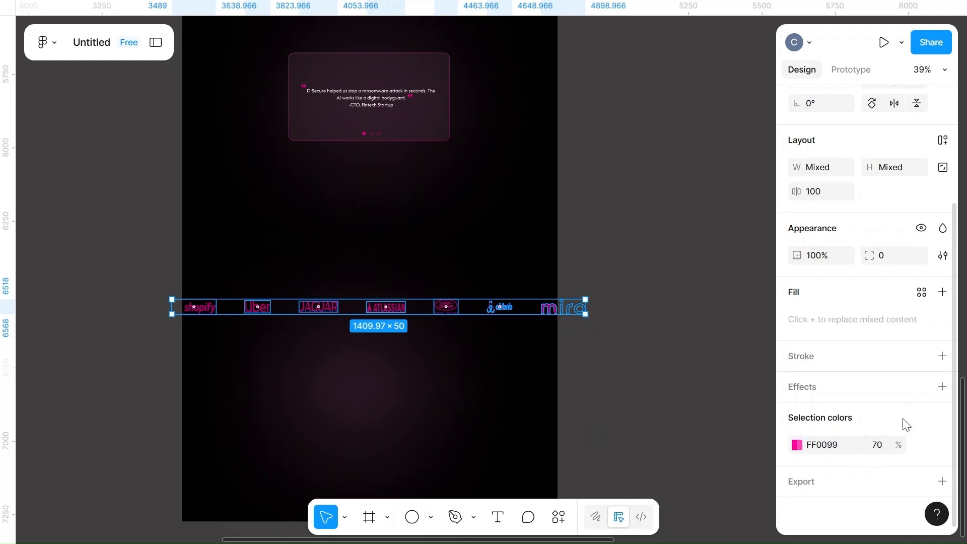
# Place the glow ellipse over the Airbnb end of the logo row and a duplicate over the Shopify end
pyautogui.moveTo(376, 391); pyautogui.dragTo(524, 321)
pyautogui.click(207, 333)
pyautogui.moveTo(202, 336); pyautogui.dragTo(197, 330)
pyautogui.click(363, 405)
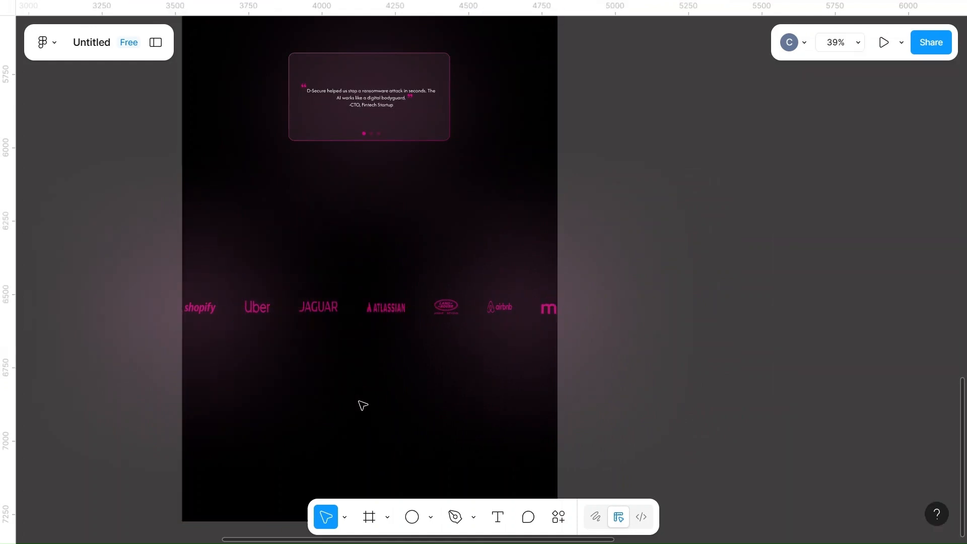
# Copy the wireframe's 1280 × 250 footer rectangle to the bottom of the landing page
pyautogui.scroll(-5, 404, 435)
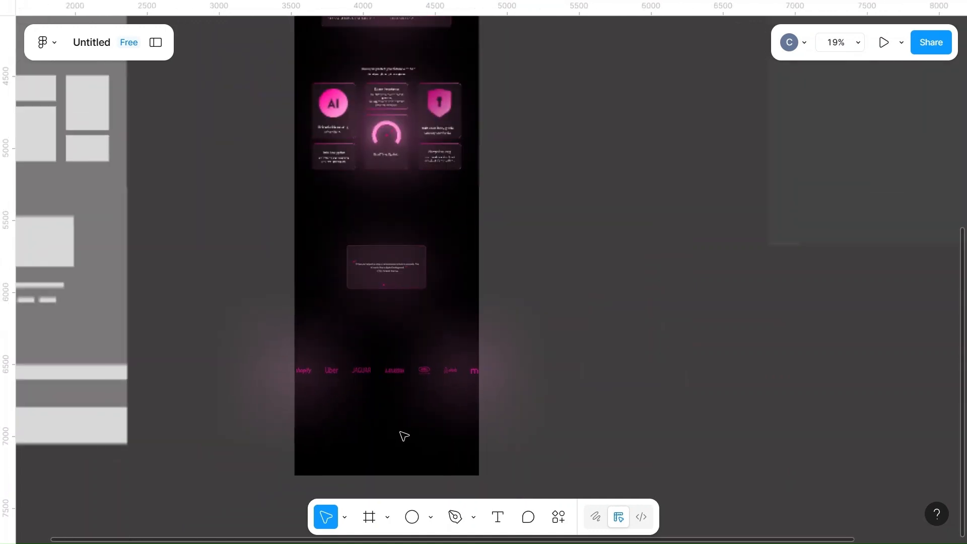
pyautogui.click(99, 431)
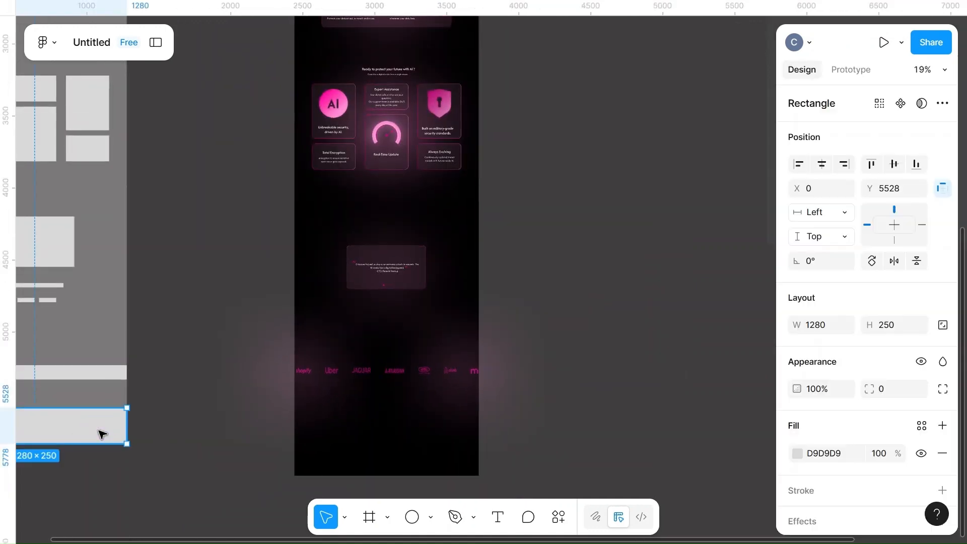
pyautogui.moveTo(206, 430); pyautogui.dragTo(449, 475)
pyautogui.scroll(5, 418, 448)
pyautogui.scroll(-3, 450, 475)
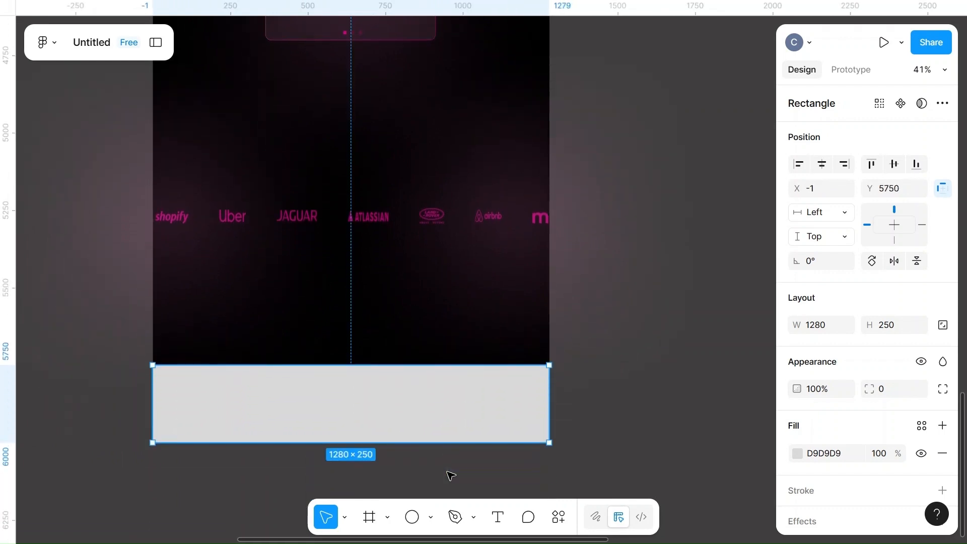
# Fill the footer rectangle with color 493240 at 100% opacity
pyautogui.click(797, 453)
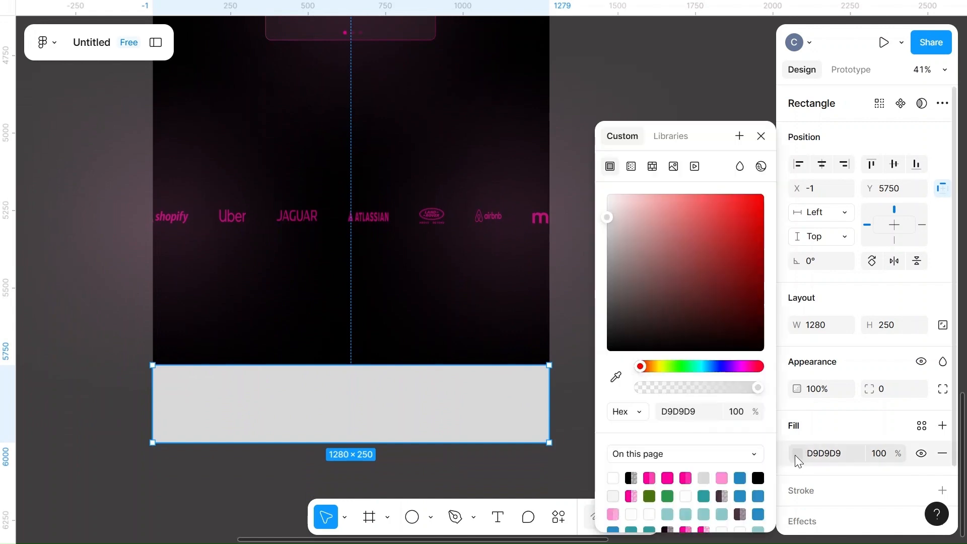
pyautogui.click(667, 477)
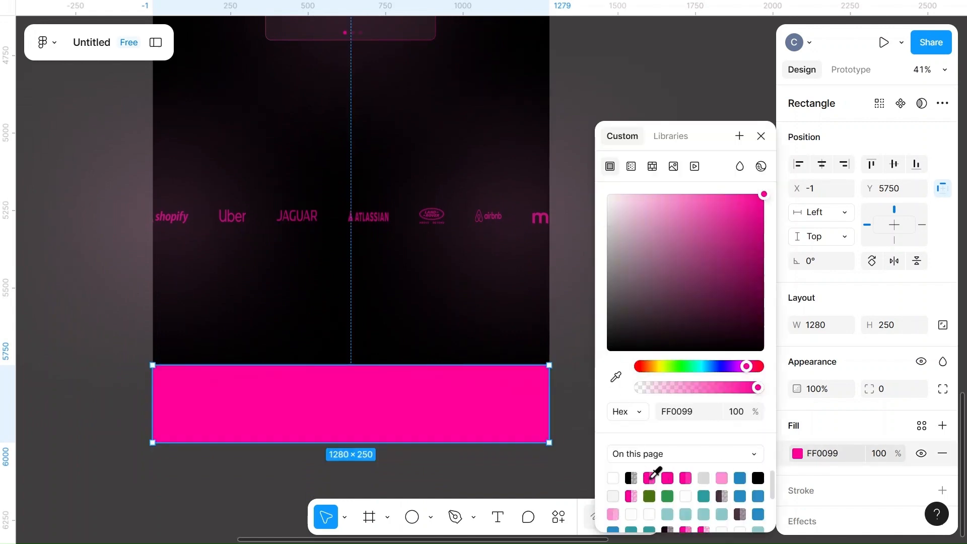
pyautogui.click(724, 494)
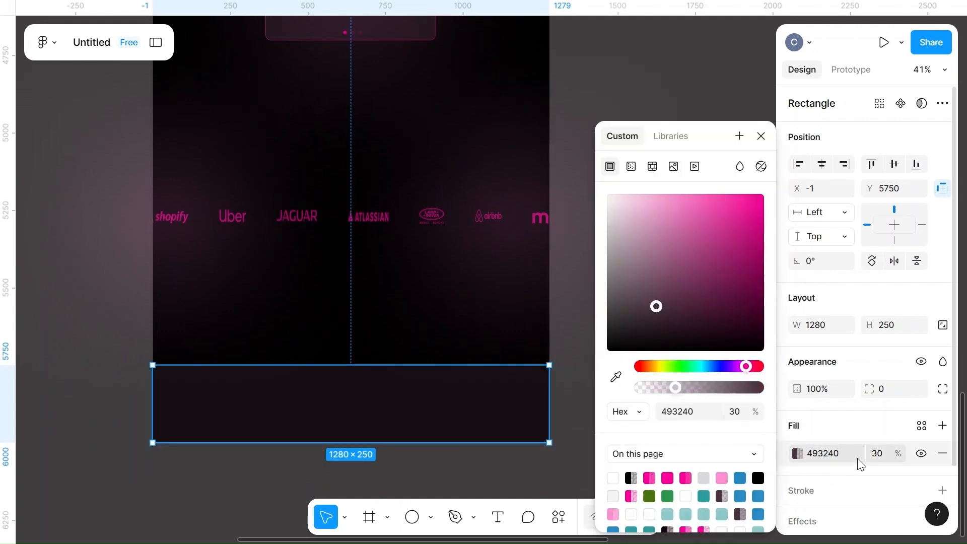
pyautogui.click(882, 454)
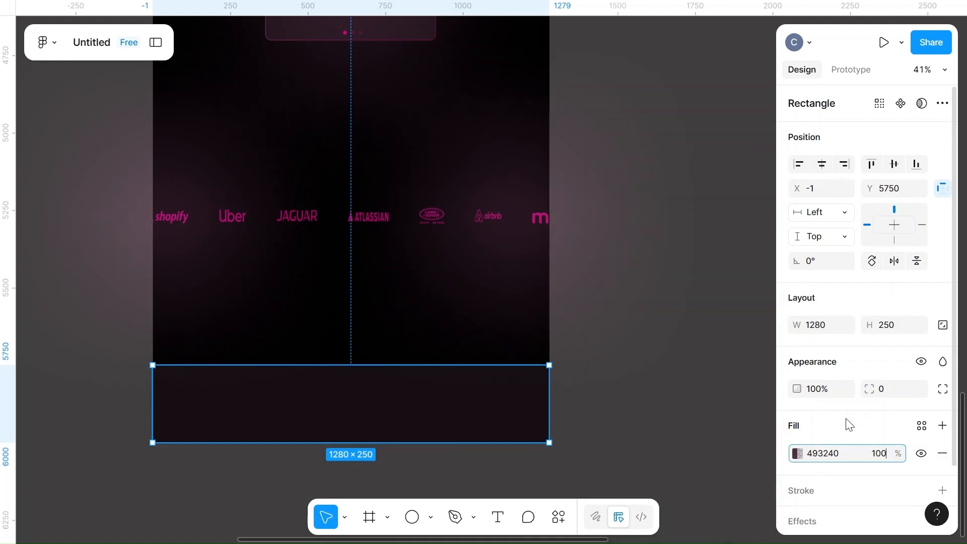
pyautogui.press('Return')
# Align the footer rectangle flush with the page's side edges at X 0, Y 5750
pyautogui.moveTo(371, 390); pyautogui.dragTo(376, 394)
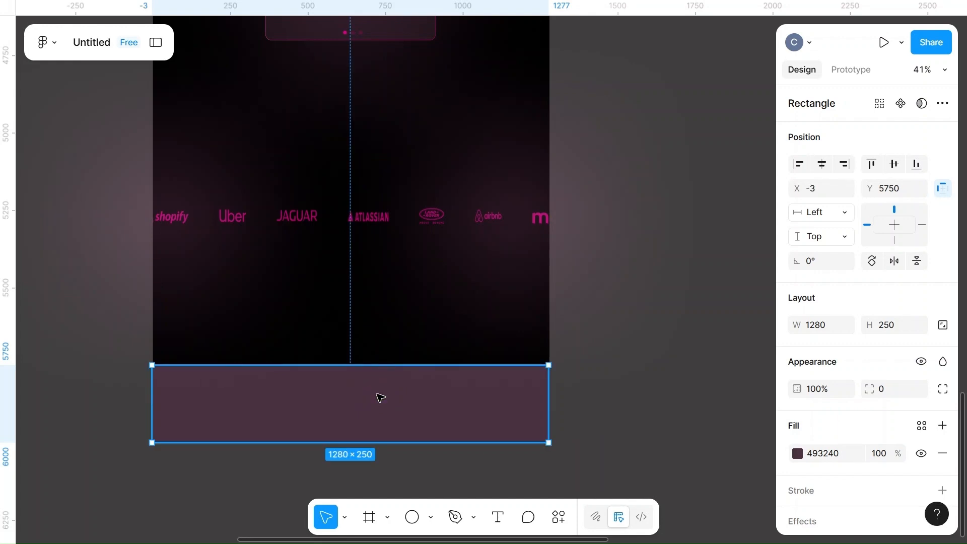
pyautogui.click(590, 393)
pyautogui.click(458, 392)
pyautogui.moveTo(458, 392); pyautogui.dragTo(464, 398)
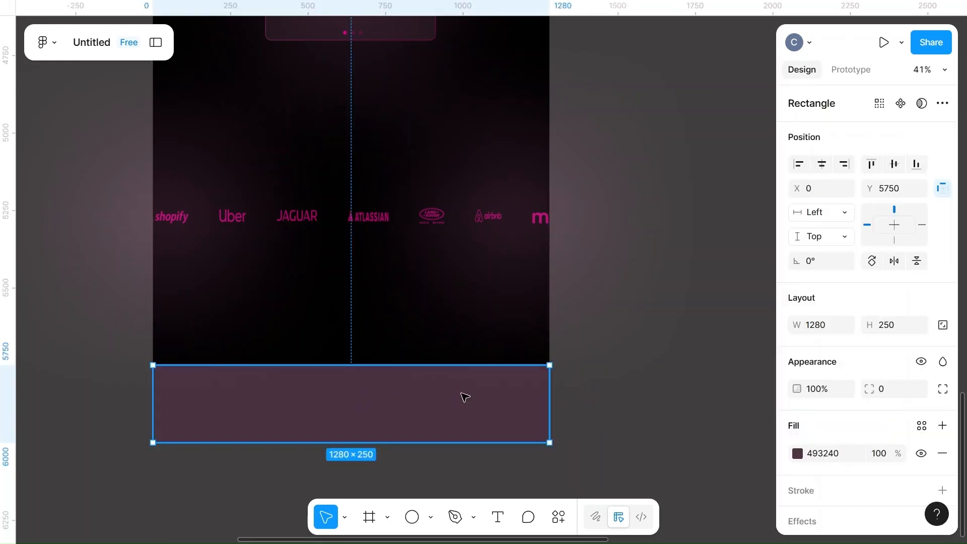
pyautogui.click(649, 373)
# Move the content section next to the lower part of the landing page
pyautogui.scroll(-8, 649, 373)
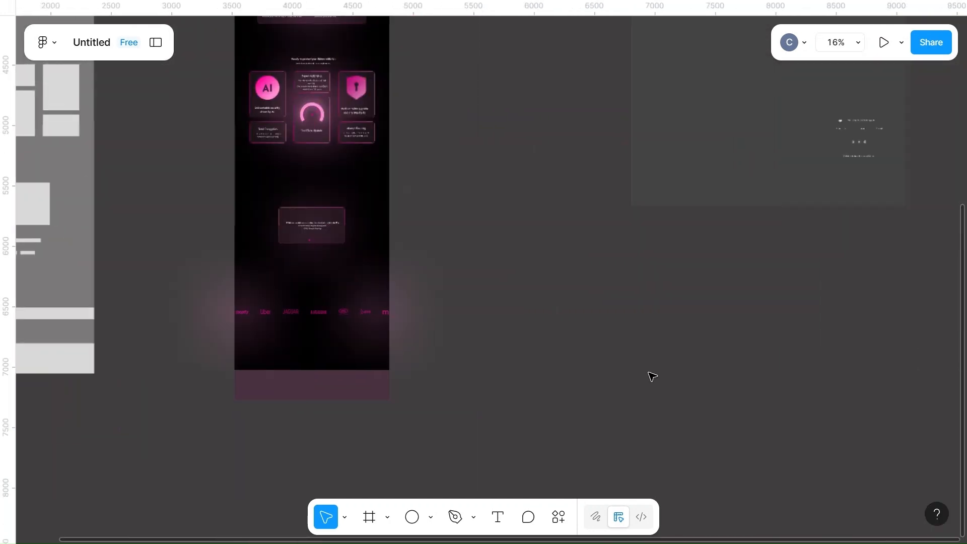
pyautogui.moveTo(697, 123); pyautogui.dragTo(463, 289)
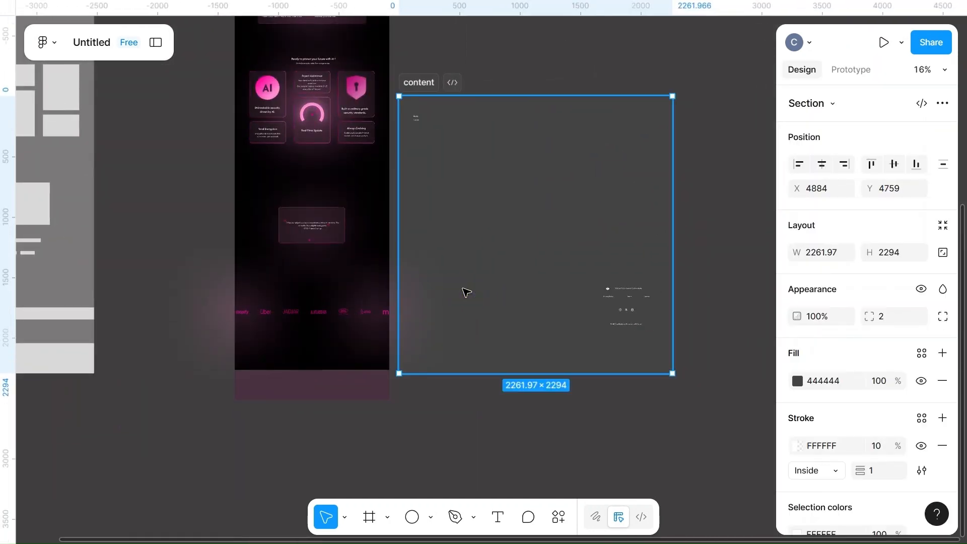
pyautogui.scroll(4, 623, 285)
pyautogui.hscroll(3, 624, 285)
# Move the footer brand line, policy links, social icons and copyright text out of the content section to below the landing page
pyautogui.moveTo(588, 257); pyautogui.dragTo(602, 284)
pyautogui.click(644, 339)
pyautogui.click(618, 316)
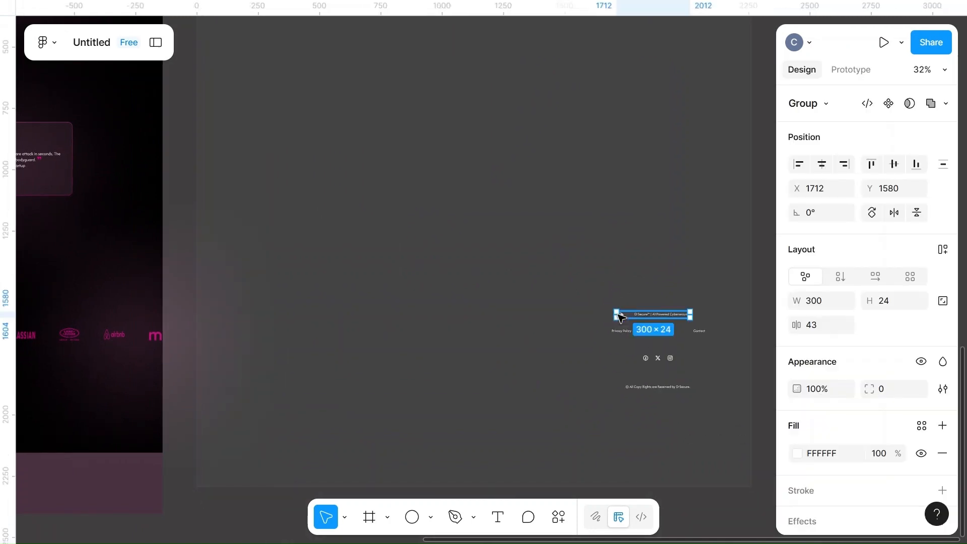
pyautogui.keyDown('shift'); pyautogui.click(621, 332); pyautogui.keyUp('shift')
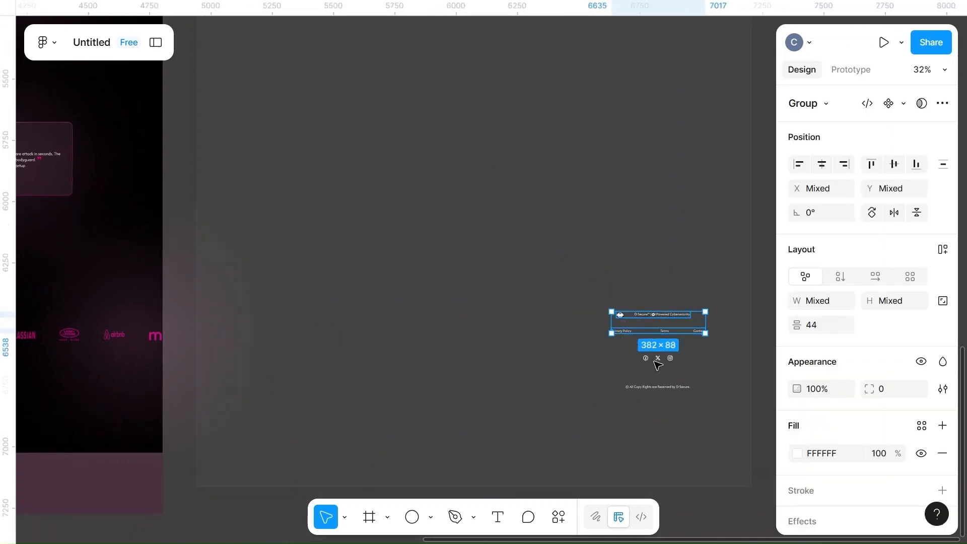
pyautogui.keyDown('shift'); pyautogui.click(656, 361); pyautogui.keyUp('shift')
pyautogui.keyDown('shift'); pyautogui.click(633, 387); pyautogui.keyUp('shift')
pyautogui.scroll(-5, 649, 383)
pyautogui.moveTo(657, 381); pyautogui.dragTo(406, 474)
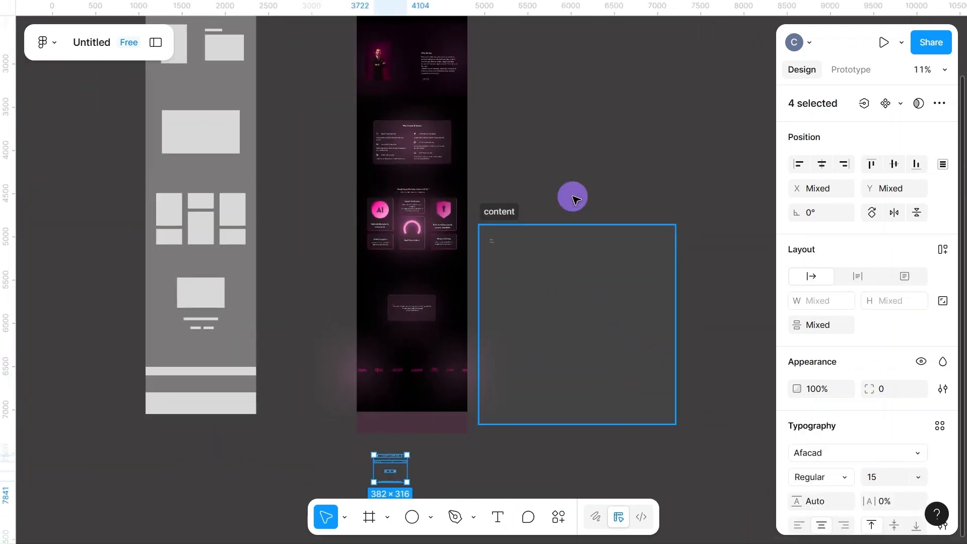
# Move the content section away from the landing page to free the space beside it
pyautogui.moveTo(508, 213); pyautogui.dragTo(750, 106)
pyautogui.scroll(3, 558, 385)
pyautogui.scroll(-3, 558, 385)
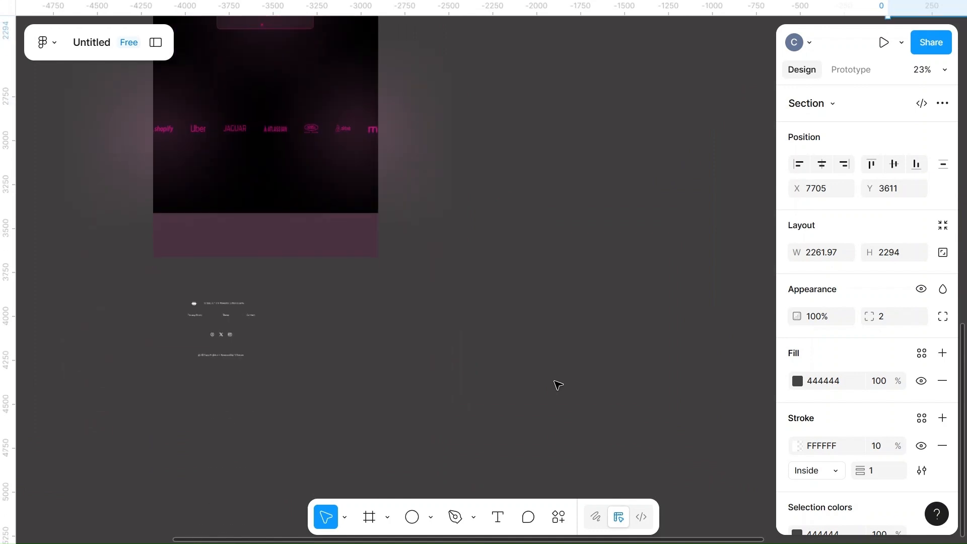
pyautogui.hscroll(-4, 557, 386)
pyautogui.scroll(2, 558, 385)
# Fill the footer rectangle with FF0099 at 80% opacity
pyautogui.click(518, 341)
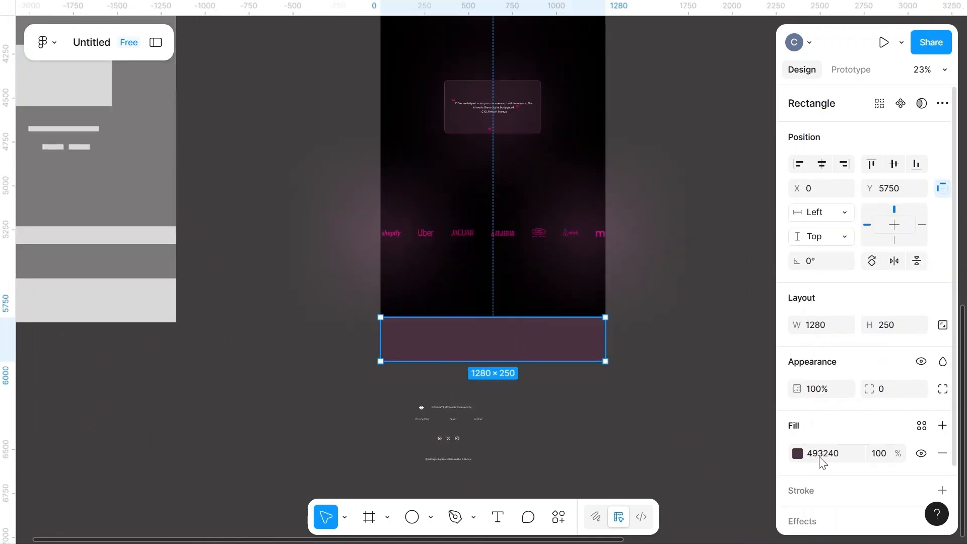
pyautogui.click(796, 454)
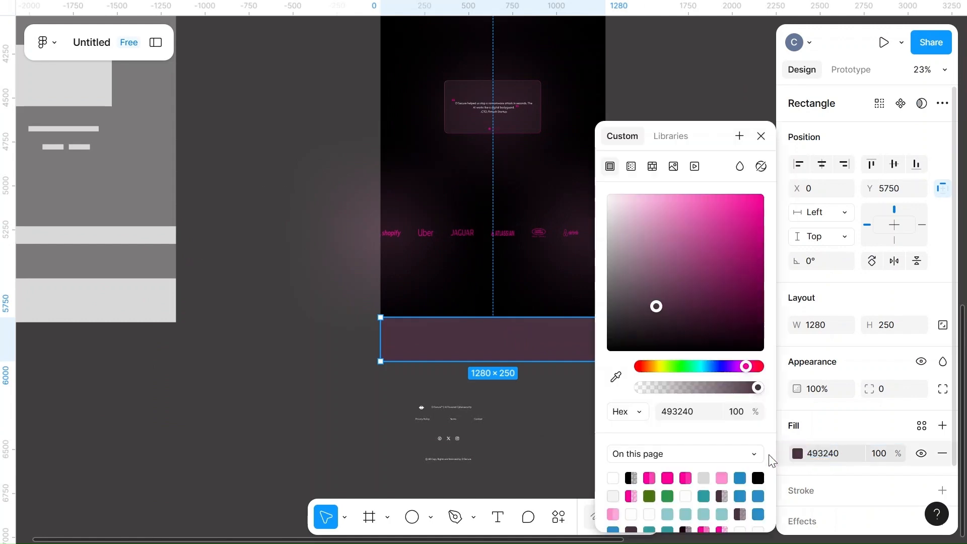
pyautogui.click(667, 478)
pyautogui.click(649, 477)
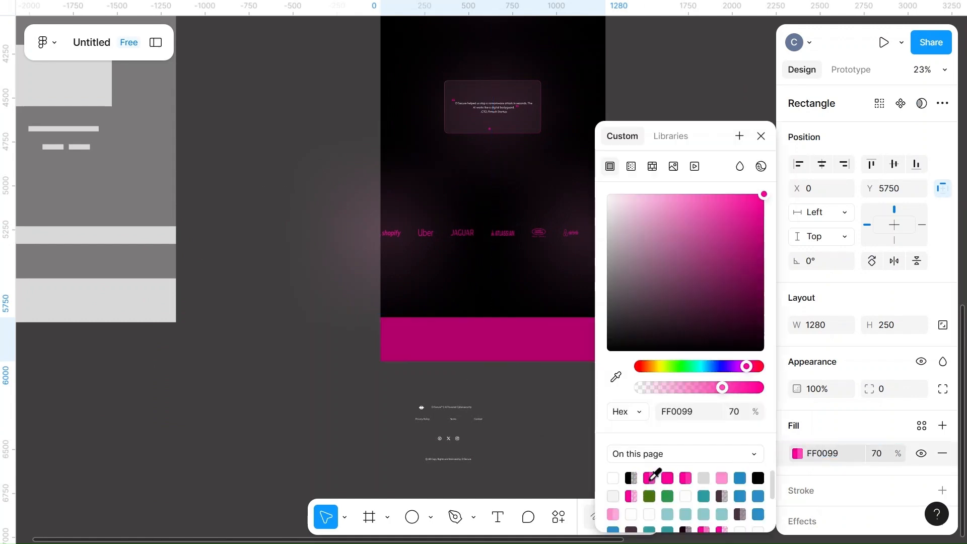
pyautogui.click(686, 477)
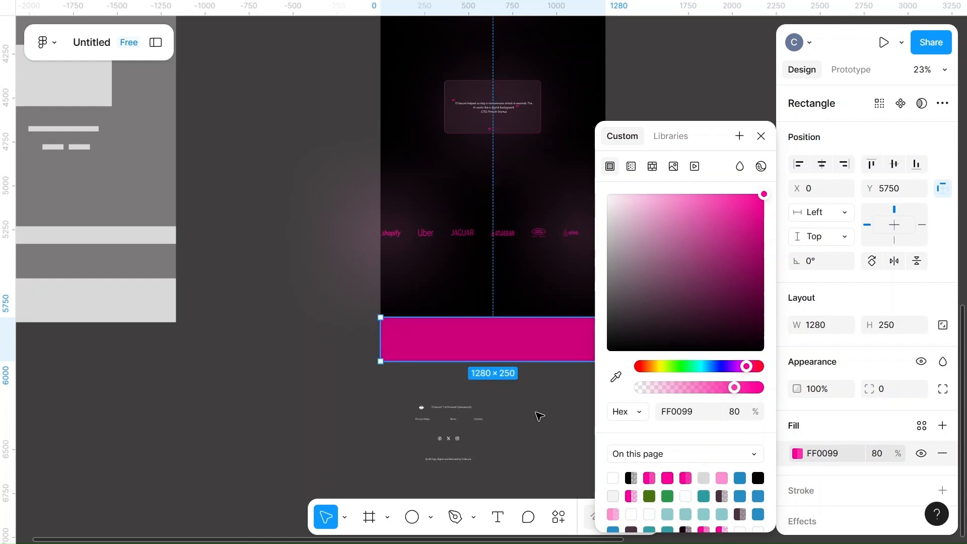
pyautogui.click(527, 414)
pyautogui.scroll(5, 526, 415)
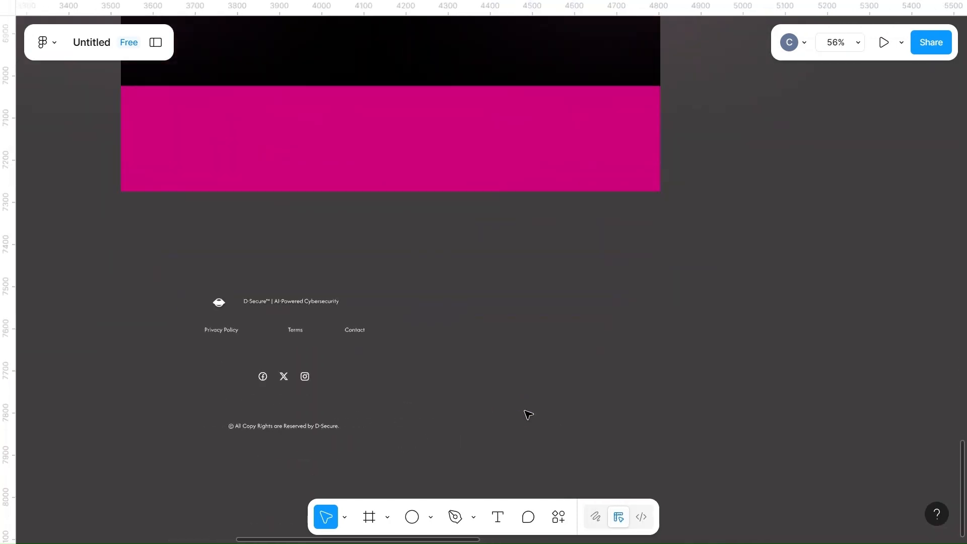
# Move the footer rectangle out below and beside the landing page, and place the brand line near its upper-left corner
pyautogui.moveTo(410, 130); pyautogui.dragTo(728, 288)
pyautogui.hscroll(4, 274, 281)
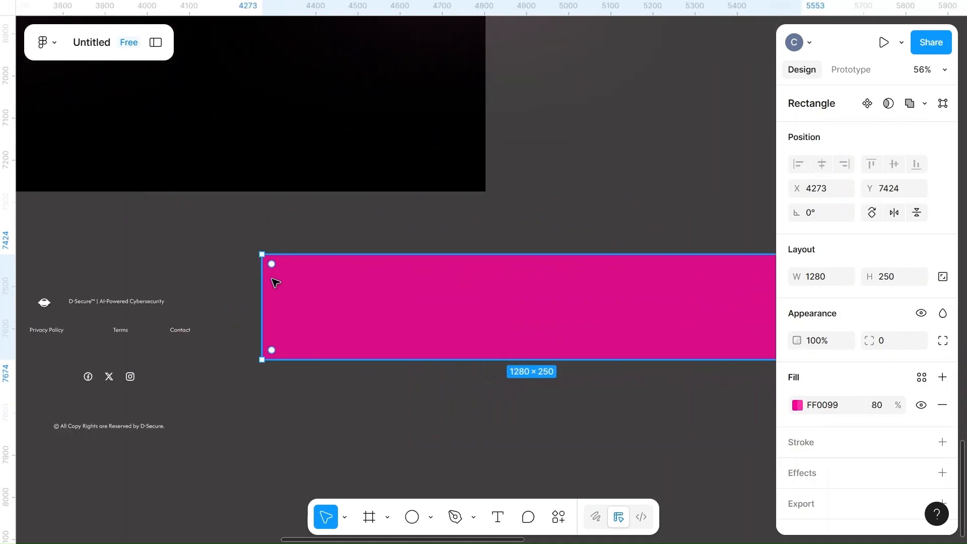
pyautogui.click(119, 304)
pyautogui.moveTo(122, 303); pyautogui.dragTo(327, 278)
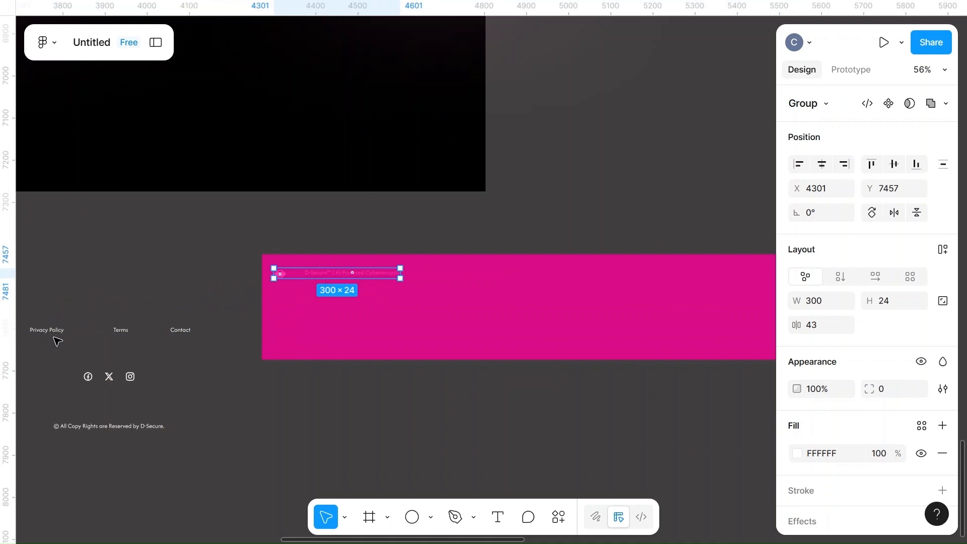
# Place the policy links and the social icons along the footer rectangle's upper edge, in a row with the brand line
pyautogui.click(122, 332)
pyautogui.moveTo(121, 332); pyautogui.dragTo(644, 274)
pyautogui.click(114, 377)
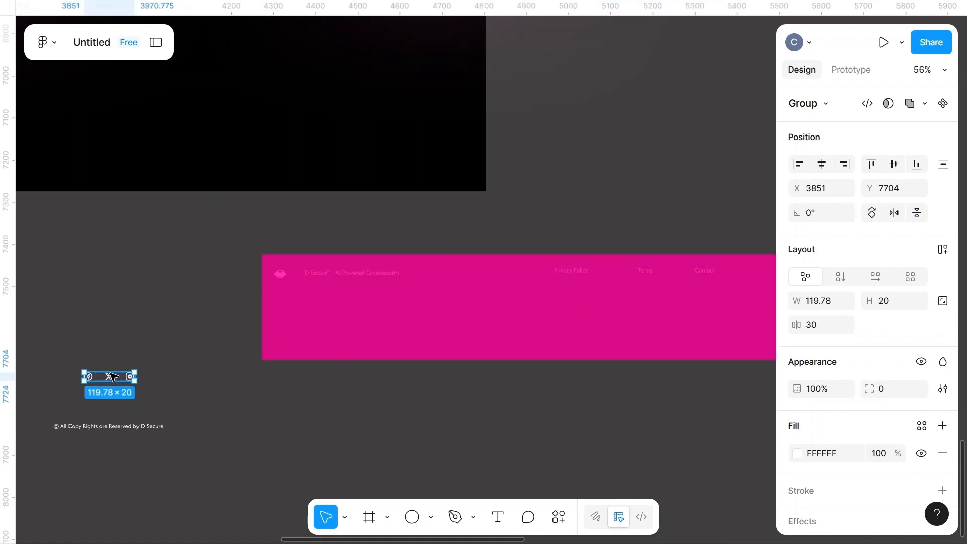
pyautogui.moveTo(267, 383); pyautogui.dragTo(764, 286)
pyautogui.hscroll(5, 565, 403)
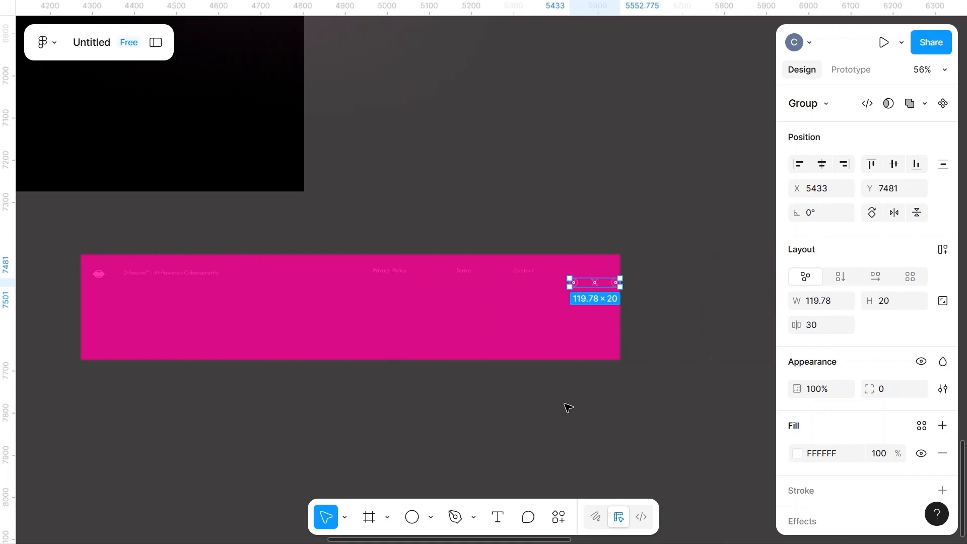
pyautogui.scroll(5, 554, 335)
pyautogui.scroll(-4, 556, 337)
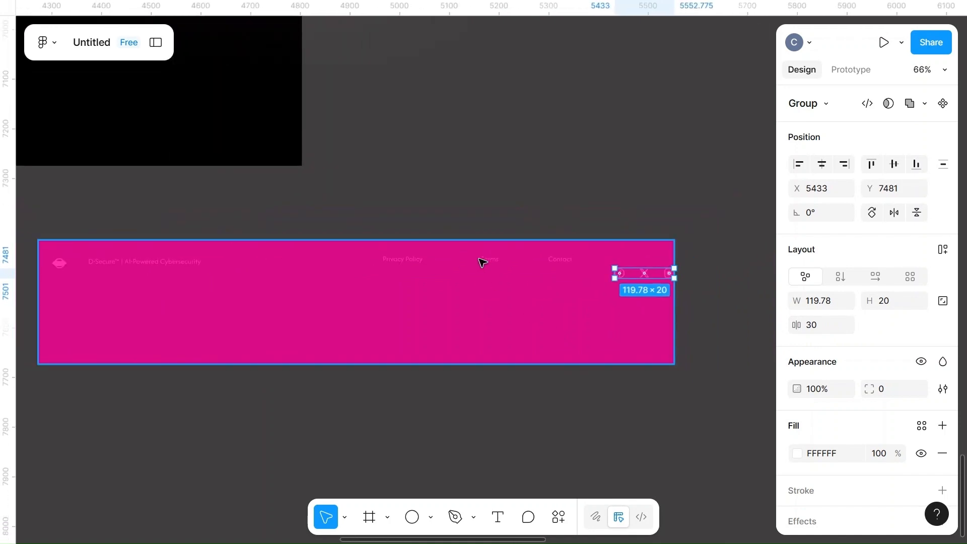
pyautogui.moveTo(647, 277); pyautogui.dragTo(635, 262)
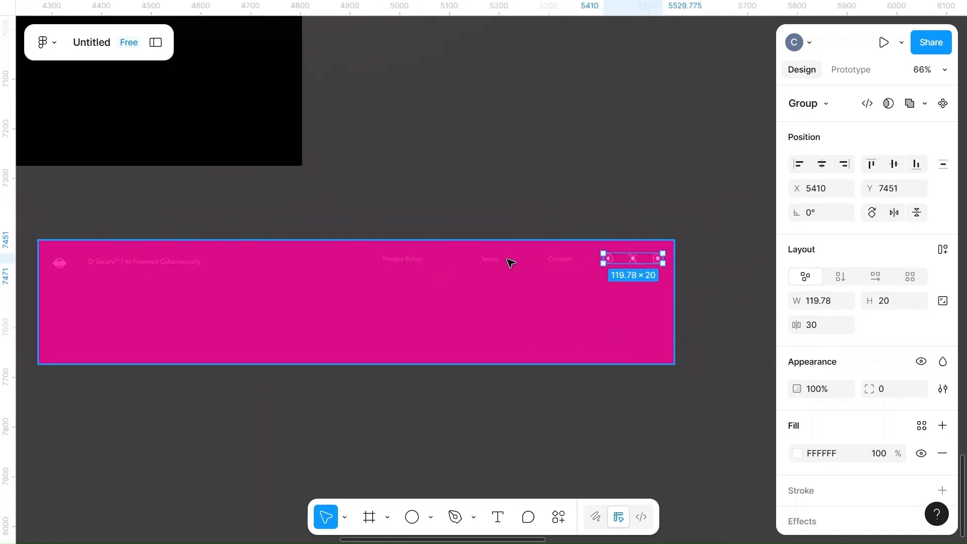
# Send the footer rectangle to the back, behind the brand line, links and icons
pyautogui.click(482, 263)
pyautogui.rightClick(288, 302)
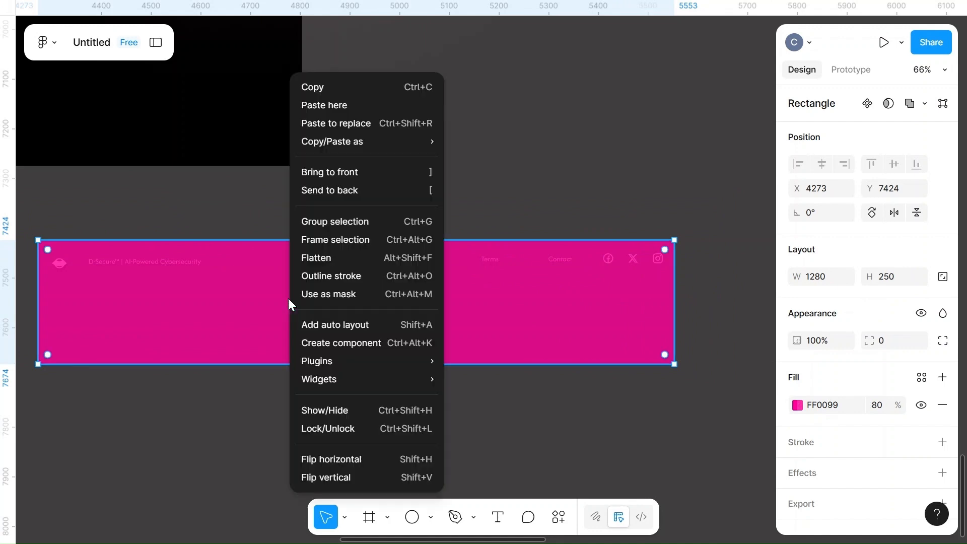
pyautogui.click(350, 192)
# Shift the policy links closer to the brand line and align the brand line, links and social icons on their vertical centers
pyautogui.moveTo(499, 257); pyautogui.dragTo(412, 262)
pyautogui.keyDown('shift'); pyautogui.click(197, 261); pyautogui.keyUp('shift')
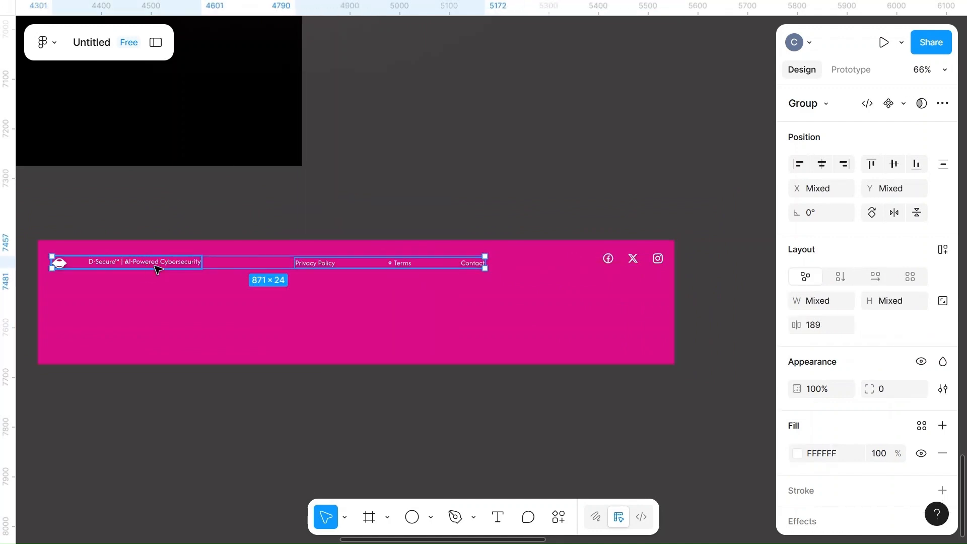
pyautogui.keyDown('shift'); pyautogui.click(652, 259); pyautogui.keyUp('shift')
pyautogui.click(894, 164)
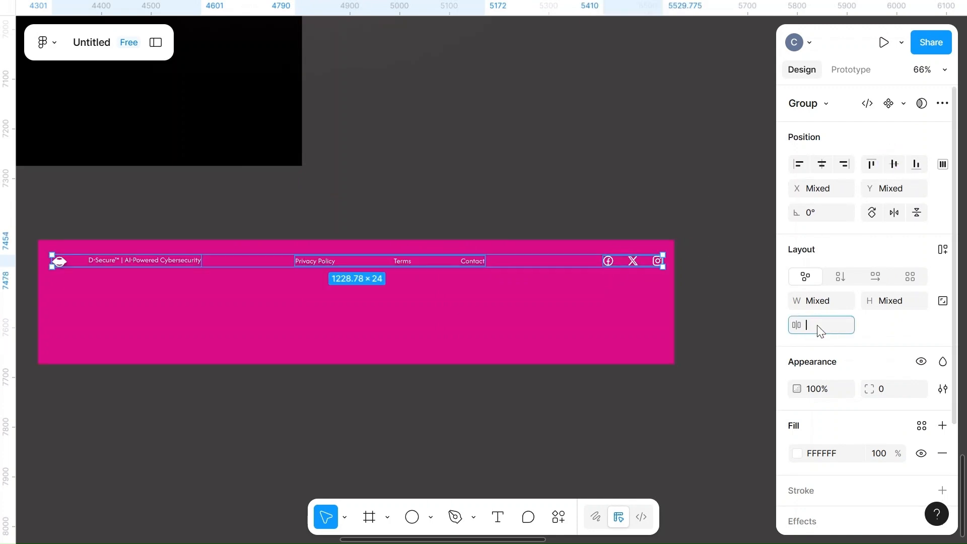
# Try a horizontal spacing of 180 between the brand line, policy links and social icons
pyautogui.click(658, 170)
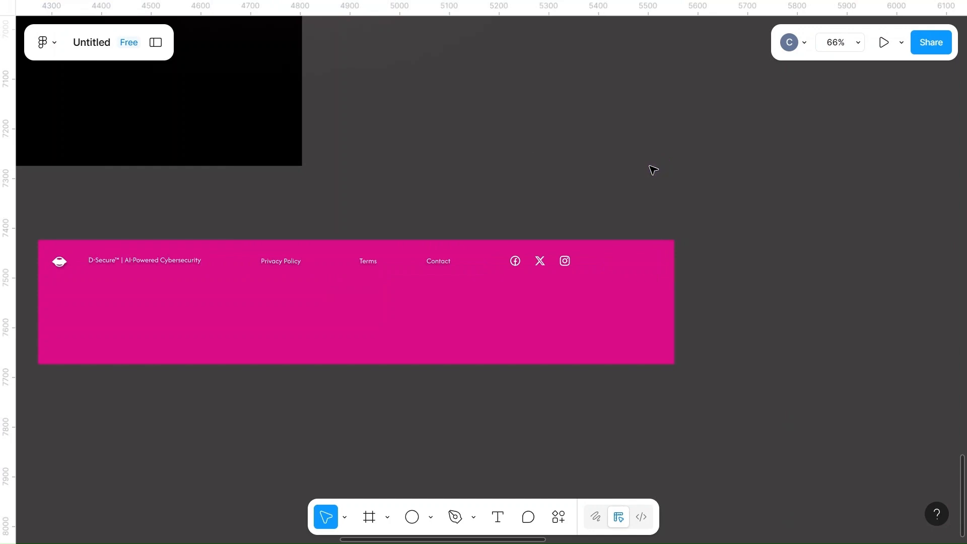
pyautogui.click(161, 262)
pyautogui.keyDown('shift'); pyautogui.click(375, 263); pyautogui.keyUp('shift')
pyautogui.keyDown('shift'); pyautogui.click(539, 262); pyautogui.keyUp('shift')
pyautogui.click(822, 322)
pyautogui.write('180')
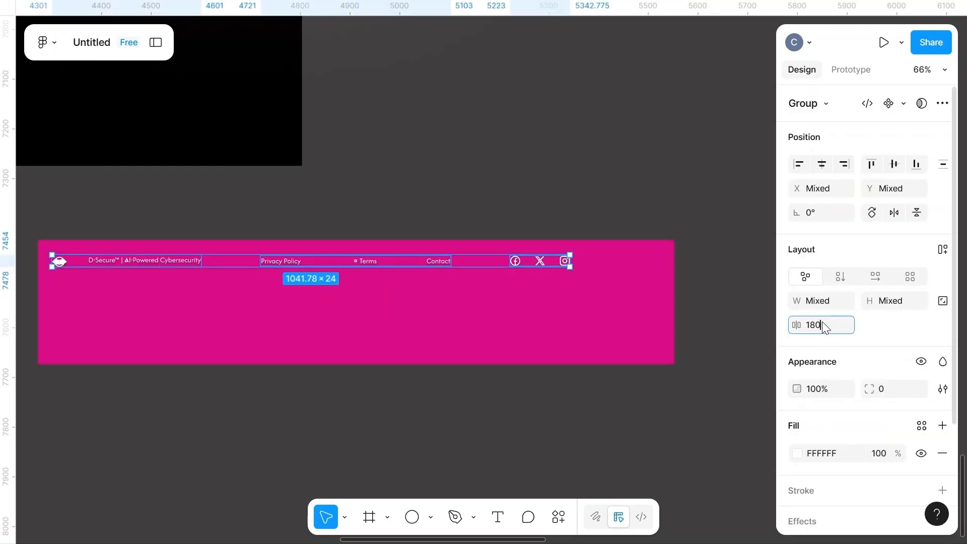
pyautogui.click(625, 211)
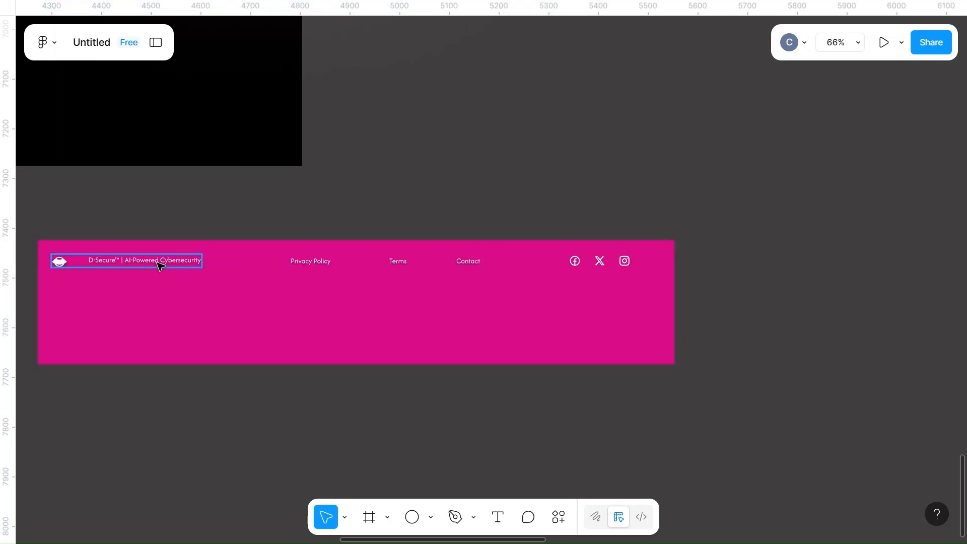
# Set the horizontal spacing between the brand line, policy links and social icons to 200
pyautogui.click(172, 262)
pyautogui.keyDown('shift'); pyautogui.click(406, 266); pyautogui.keyUp('shift')
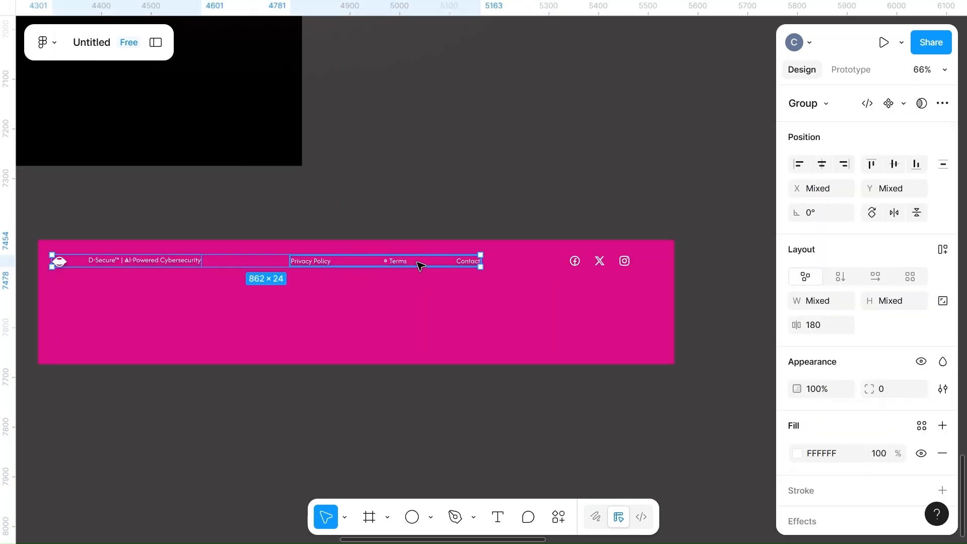
pyautogui.keyDown('shift'); pyautogui.click(624, 261); pyautogui.keyUp('shift')
pyautogui.click(832, 330)
pyautogui.write('200')
pyautogui.click(663, 218)
# Set the font size of the "D-Secure™ | AI-Powered Cybersecurity" text to 18
pyautogui.click(167, 266)
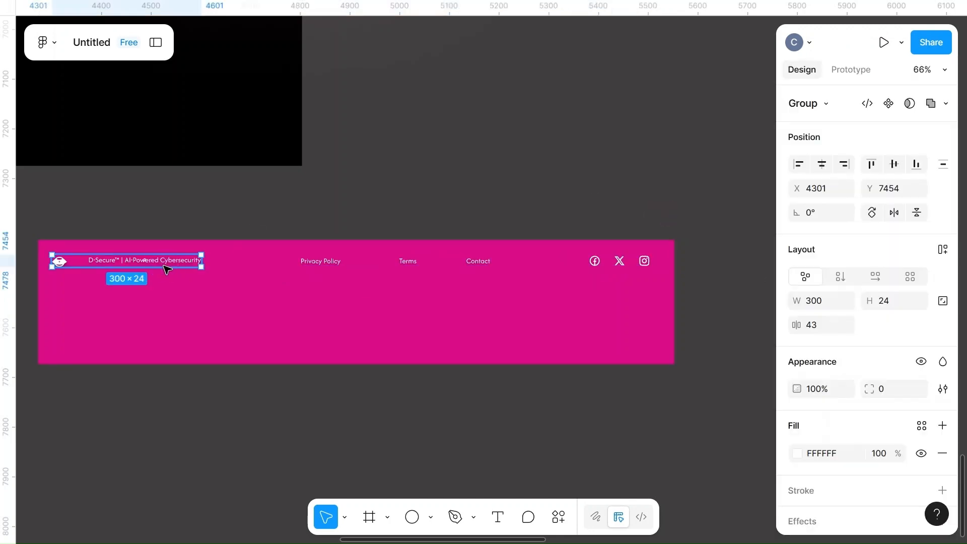
pyautogui.scroll(-3, 842, 448)
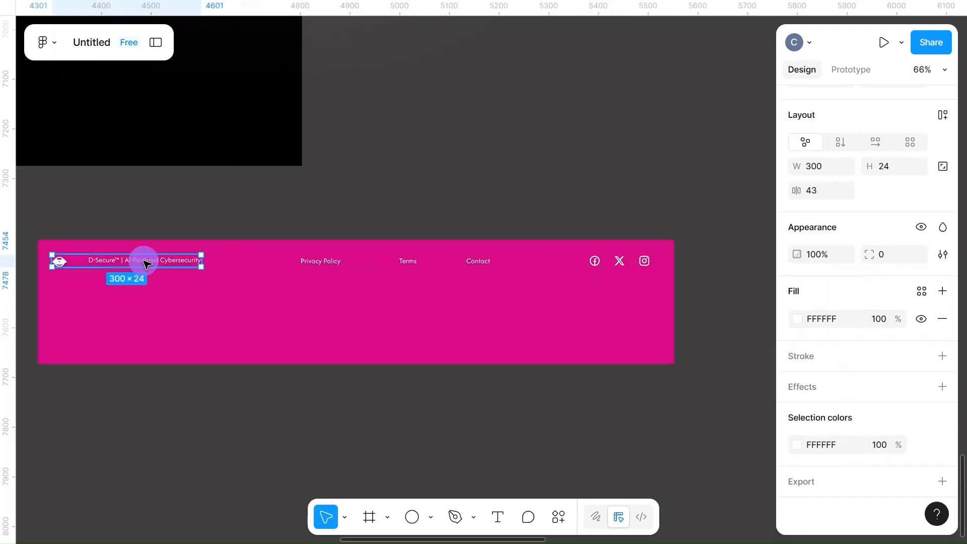
pyautogui.doubleClick(144, 261)
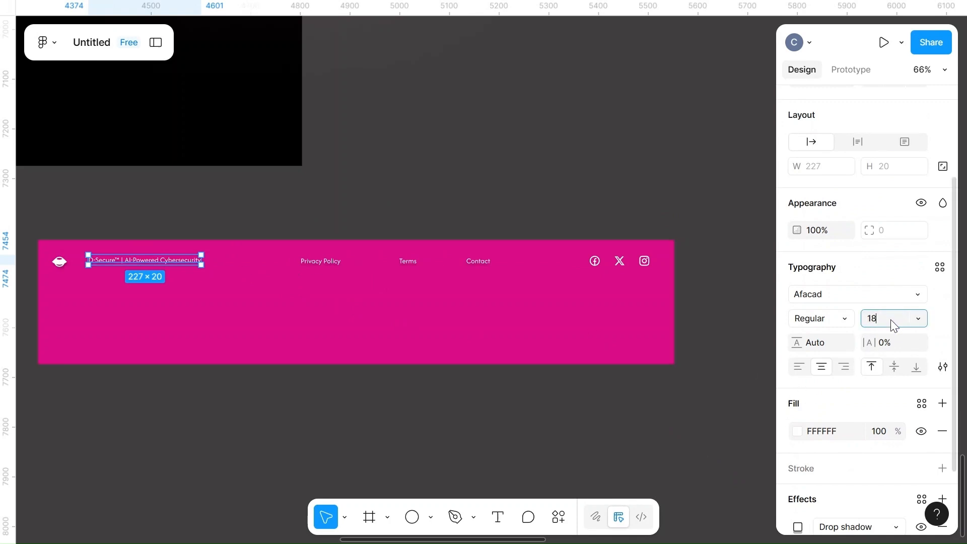
pyautogui.click(660, 219)
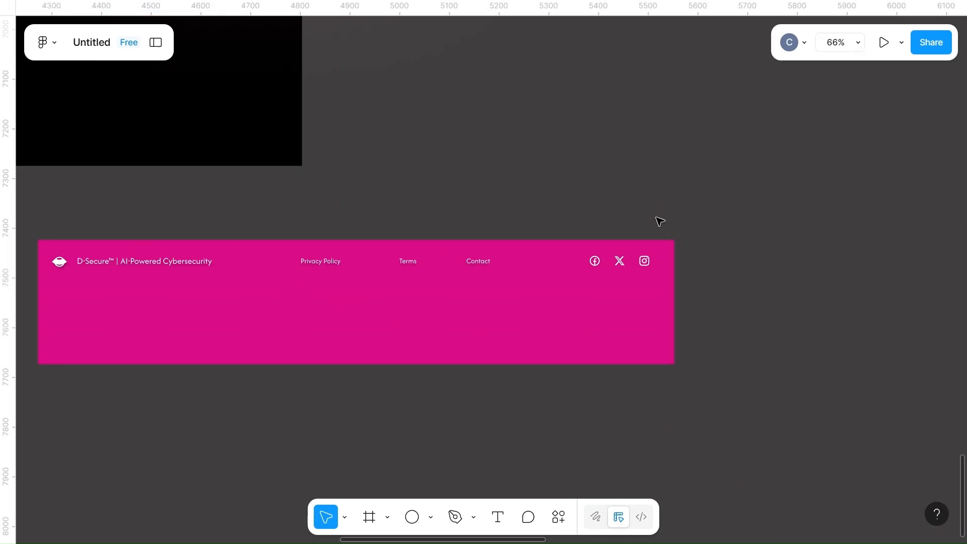
# Set the font size of the Privacy Policy, Terms and Contact links to 18
pyautogui.click(327, 262)
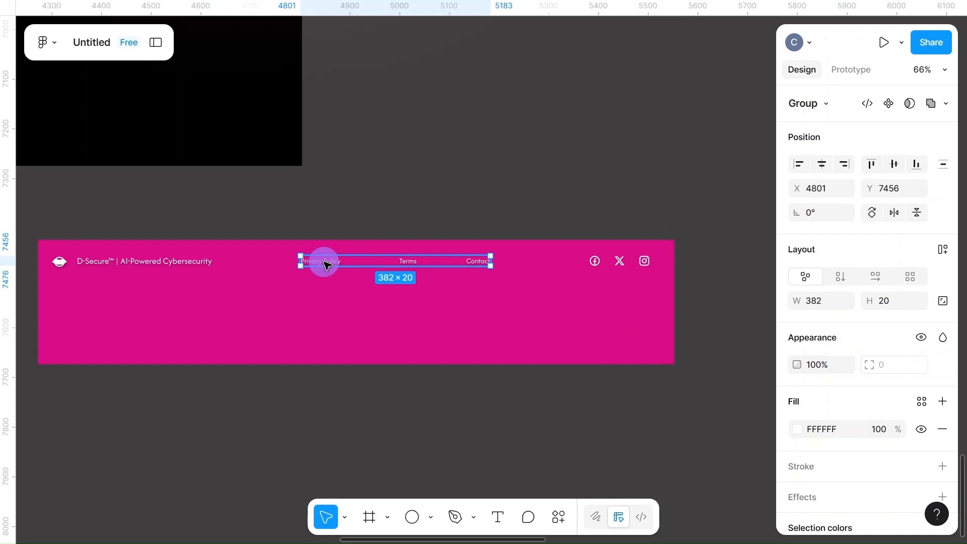
pyautogui.doubleClick(324, 263)
pyautogui.keyDown('shift'); pyautogui.click(409, 263); pyautogui.keyUp('shift')
pyautogui.keyDown('shift'); pyautogui.click(485, 265); pyautogui.keyUp('shift')
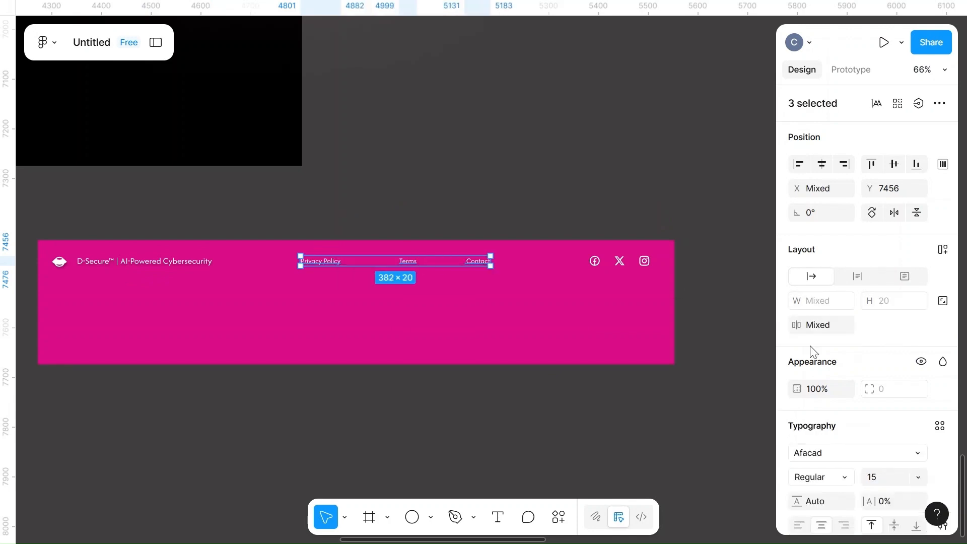
pyautogui.scroll(-1, 873, 433)
pyautogui.click(658, 407)
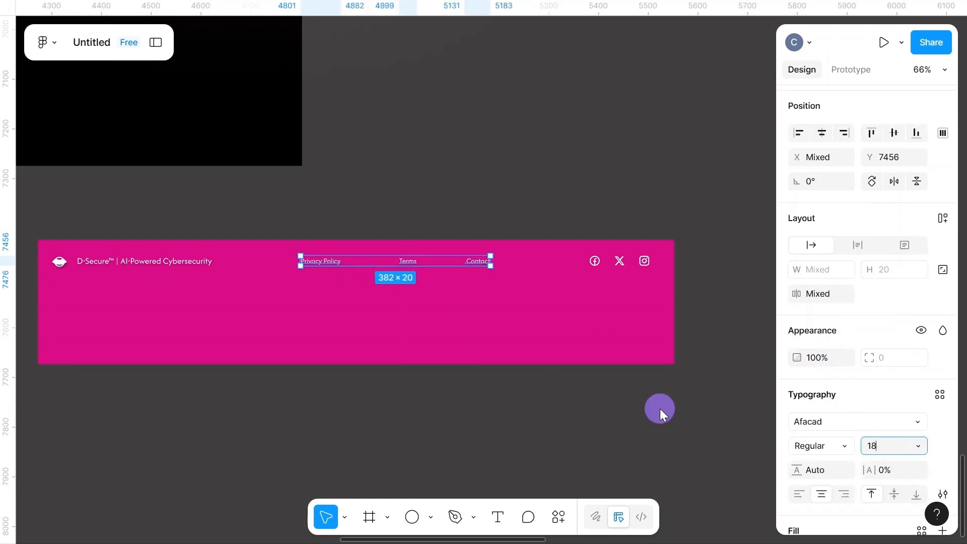
# Resize the Facebook, X and Instagram icons in the footer to 20 wide and 20 high
pyautogui.click(596, 263)
pyautogui.doubleClick(596, 264)
pyautogui.keyDown('shift'); pyautogui.doubleClick(621, 262); pyautogui.keyUp('shift')
pyautogui.keyDown('shift'); pyautogui.click(620, 261); pyautogui.keyUp('shift')
pyautogui.keyDown('shift'); pyautogui.click(644, 260); pyautogui.keyUp('shift')
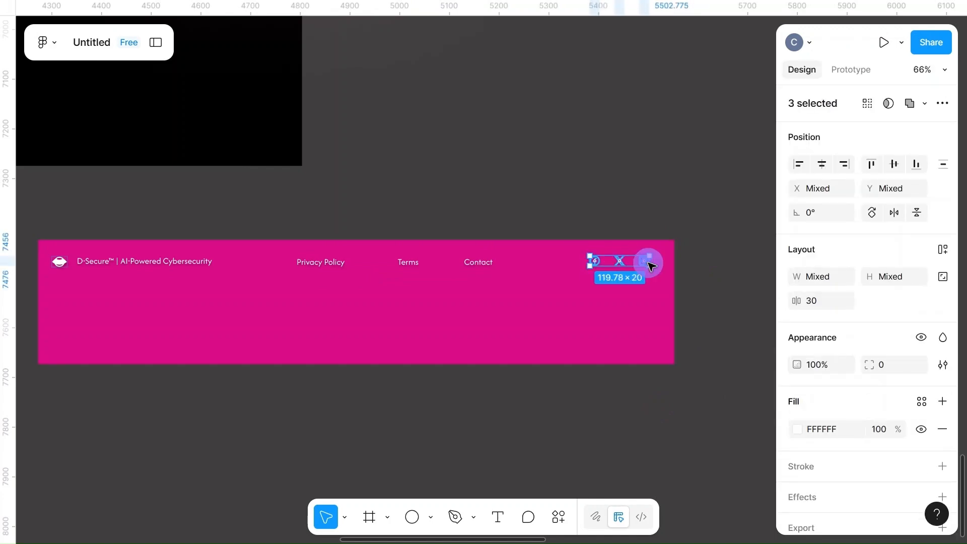
pyautogui.click(819, 277)
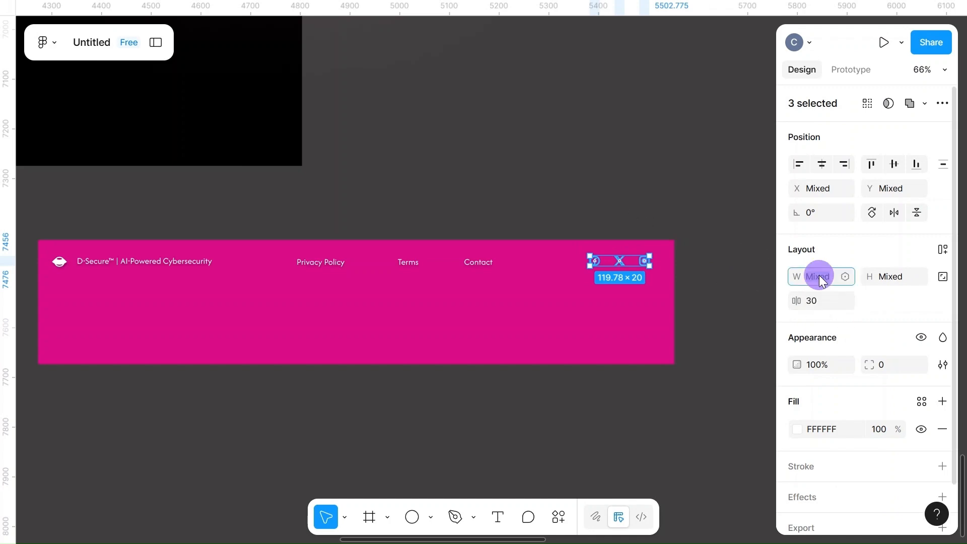
pyautogui.write('20')
pyautogui.click(895, 275)
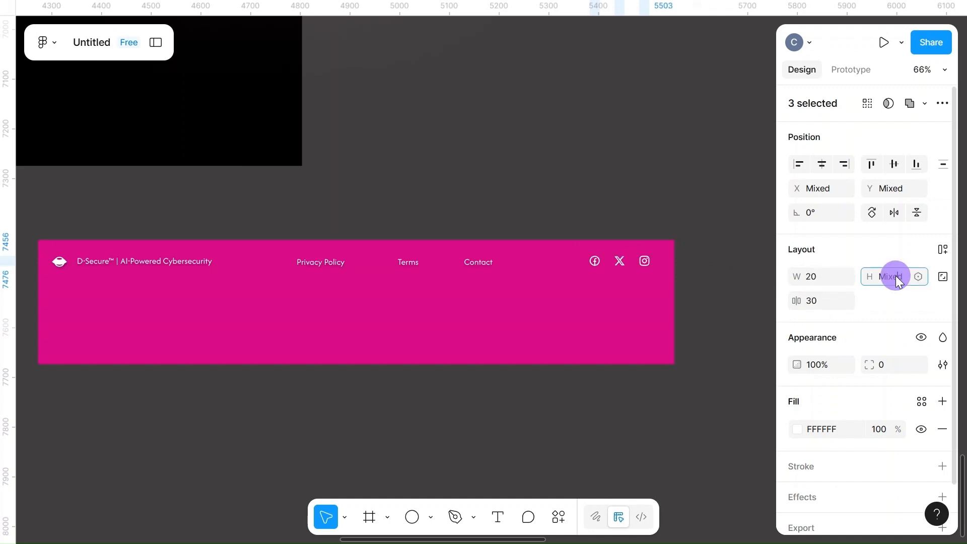
pyautogui.write('20')
pyautogui.click(725, 257)
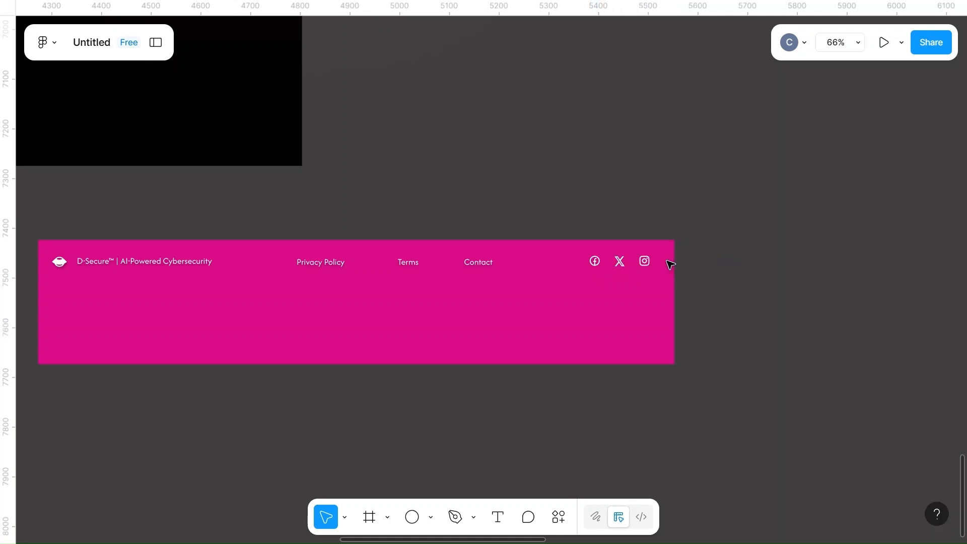
# Place the copyright text near the footer rectangle's lower edge, roughly centered
pyautogui.click(625, 265)
pyautogui.click(406, 386)
pyautogui.scroll(-10, 407, 387)
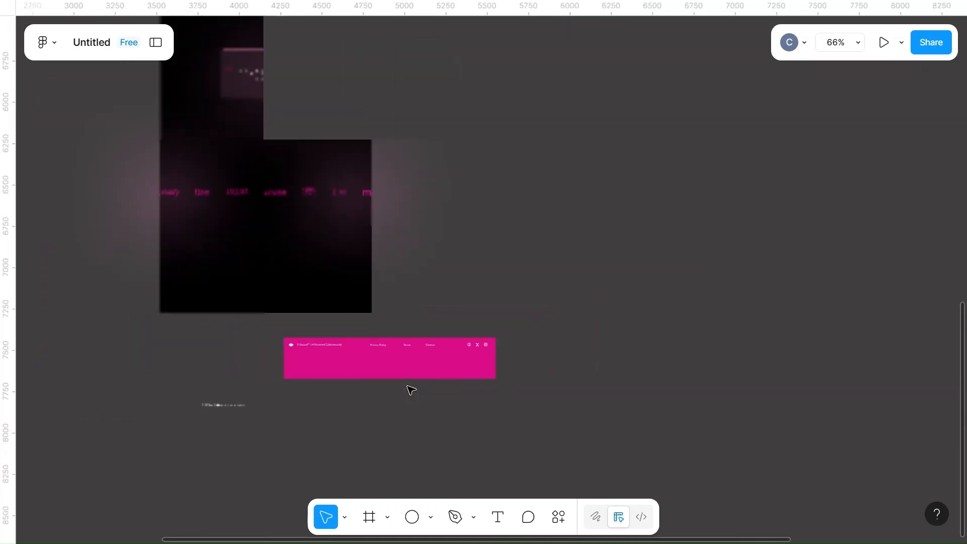
pyautogui.moveTo(231, 406); pyautogui.dragTo(464, 405)
pyautogui.scroll(10, 380, 371)
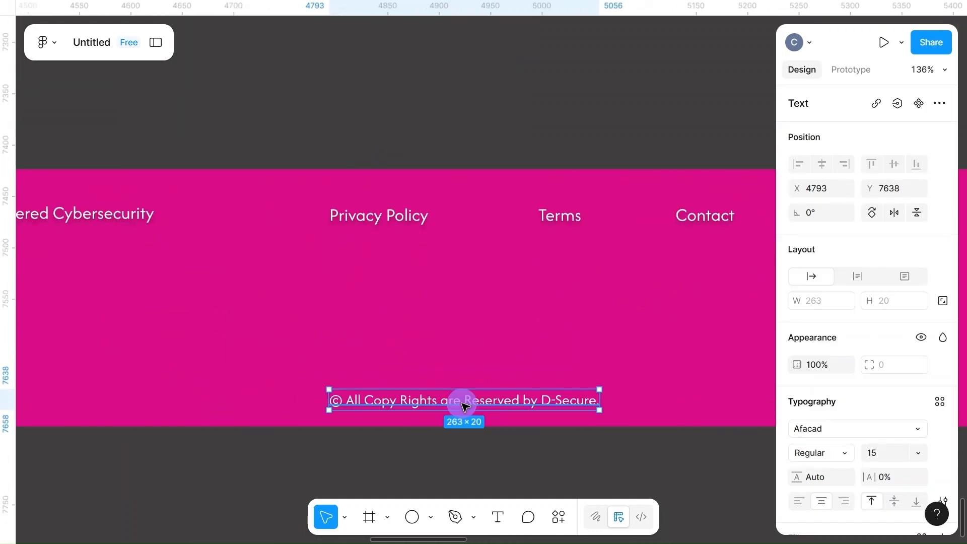
pyautogui.scroll(-5, 464, 406)
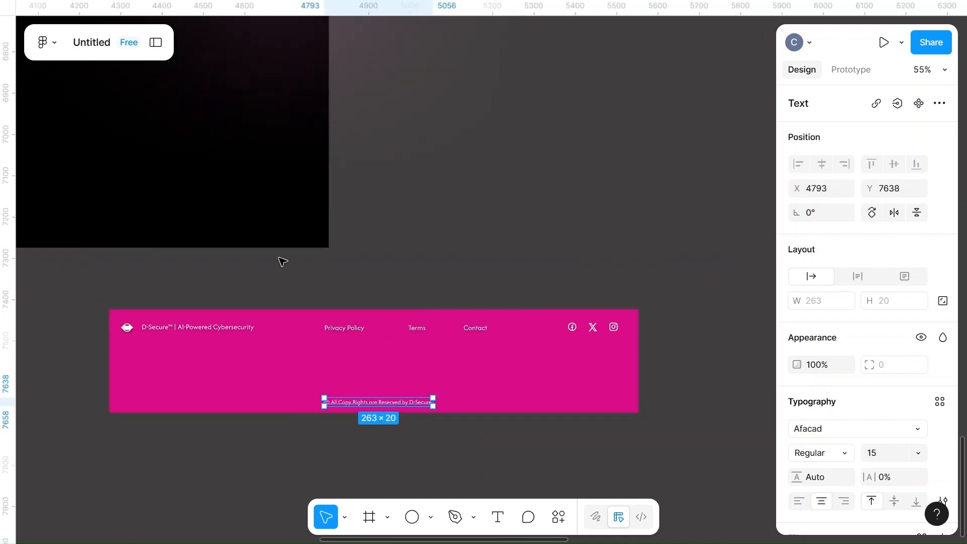
# Set the fill color of the brand line, policy links, social icons and copyright text together to F5
pyautogui.click(487, 290)
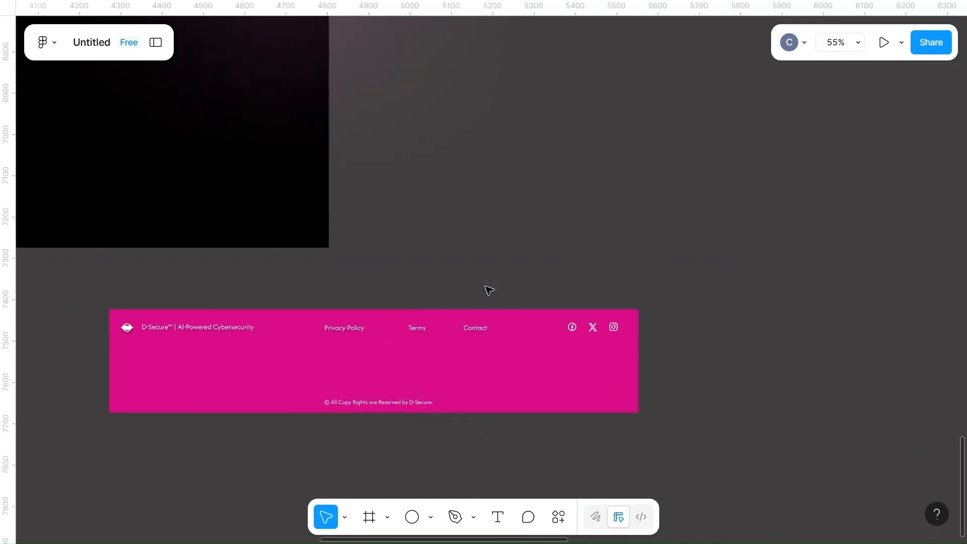
pyautogui.click(201, 327)
pyautogui.keyDown('shift'); pyautogui.click(356, 328); pyautogui.keyUp('shift')
pyautogui.keyDown('shift'); pyautogui.click(594, 328); pyautogui.keyUp('shift')
pyautogui.keyDown('shift'); pyautogui.click(390, 403); pyautogui.keyUp('shift')
pyautogui.scroll(-5, 806, 428)
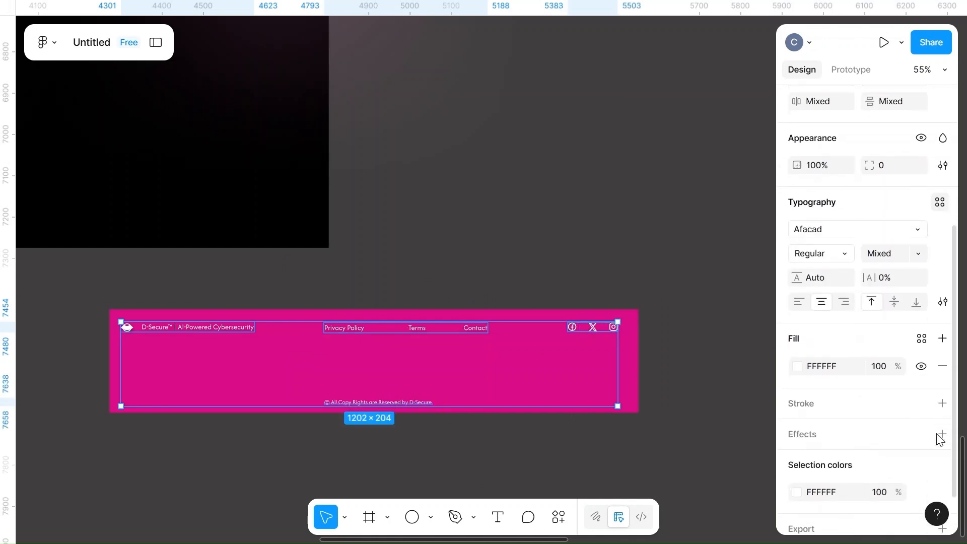
pyautogui.click(815, 446)
pyautogui.write('f5')
pyautogui.click(707, 429)
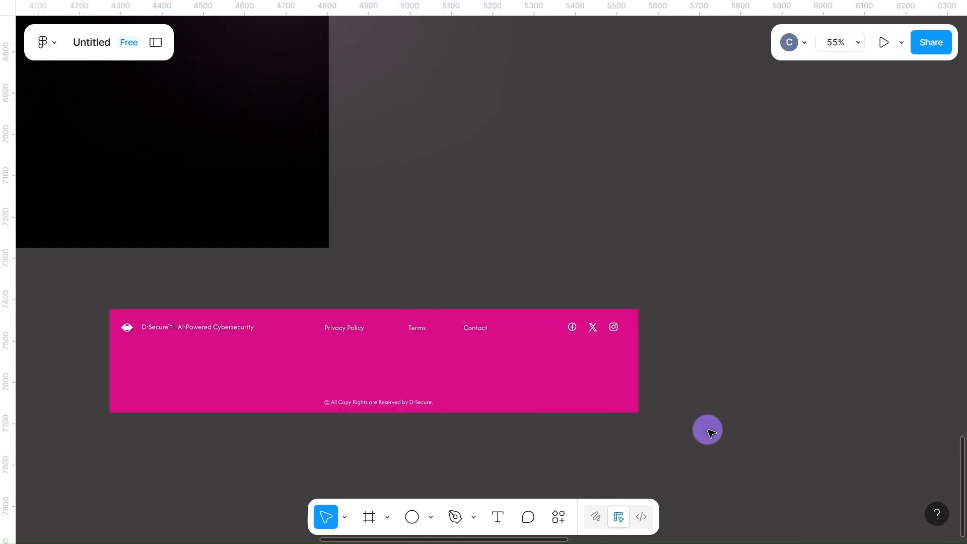
# Move the footer rectangle with all its contents onto the bottom end of the landing page, flush with its edges
pyautogui.scroll(-1, 707, 429)
pyautogui.scroll(-3, 711, 433)
pyautogui.moveTo(354, 424); pyautogui.dragTo(705, 445)
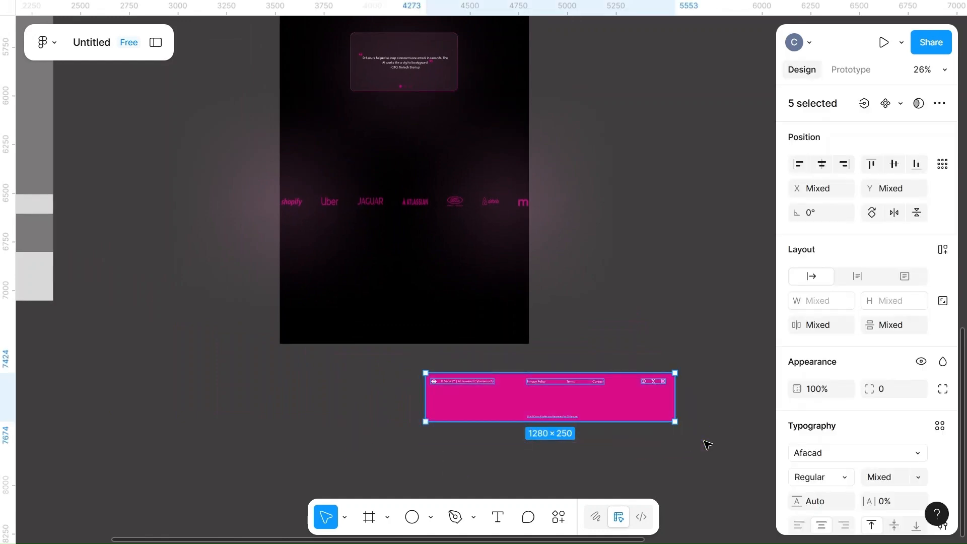
pyautogui.moveTo(576, 397); pyautogui.dragTo(440, 323)
pyautogui.scroll(5, 439, 323)
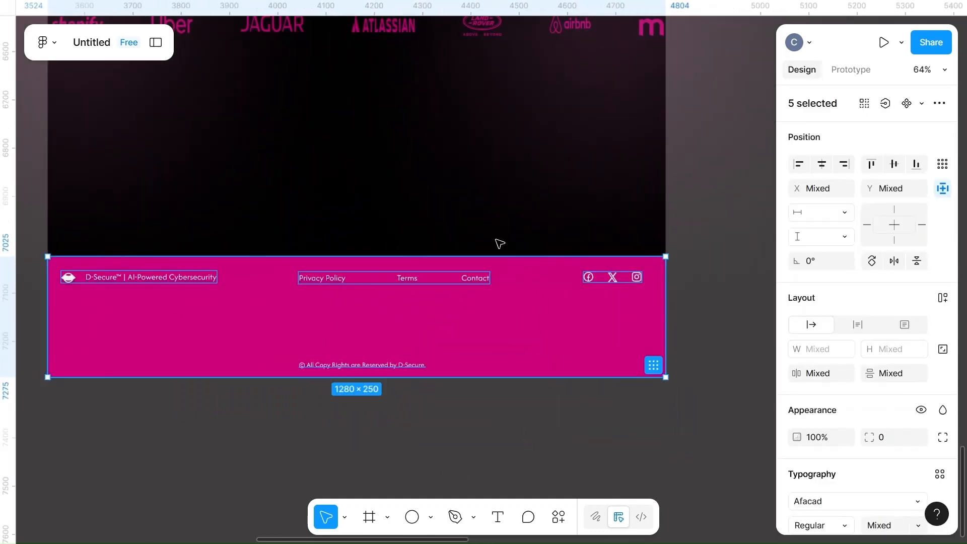
# Reduce the footer rectangle's fill opacity to 50%
pyautogui.click(467, 225)
pyautogui.scroll(-3, 467, 225)
pyautogui.click(561, 302)
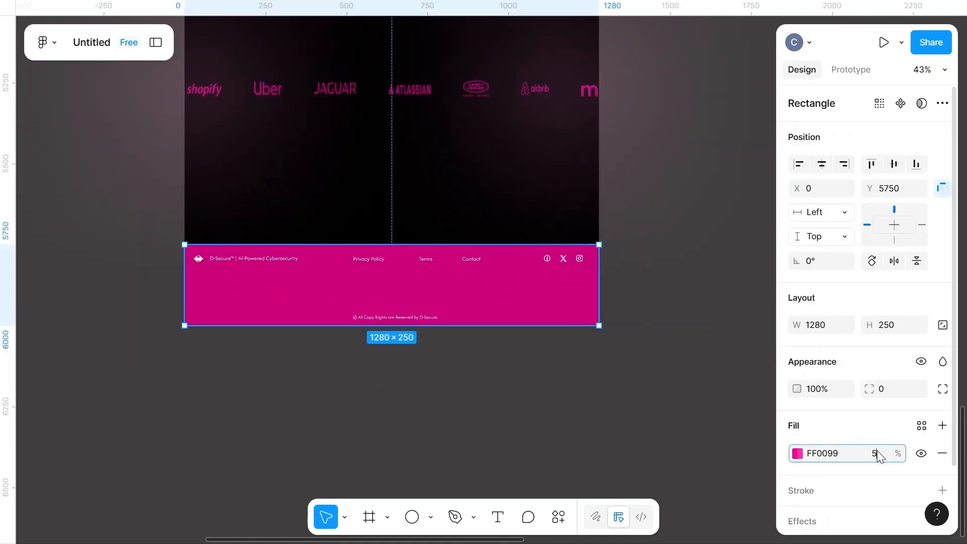
pyautogui.click(849, 434)
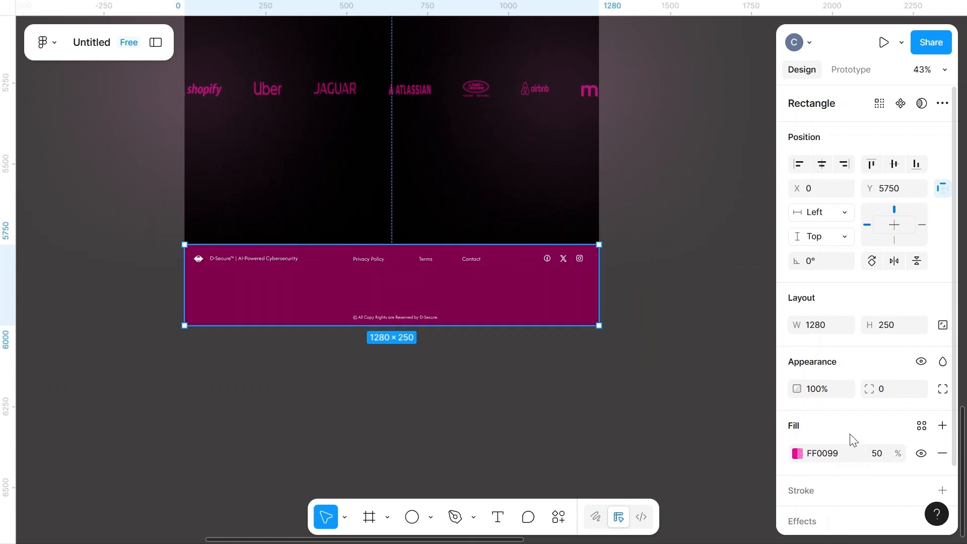
# Place a blurred pink glow ellipse from the logo row over the middle of the footer
pyautogui.scroll(3, 687, 157)
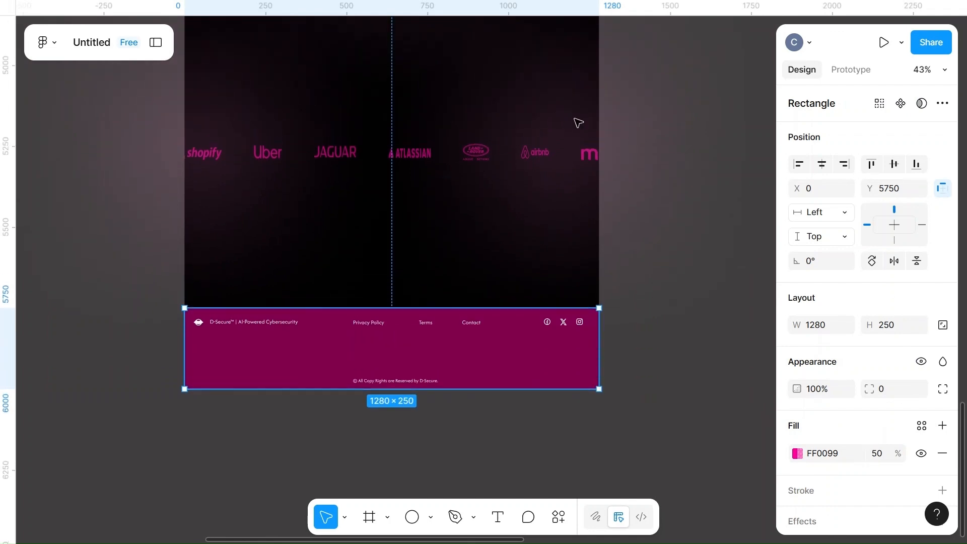
pyautogui.click(574, 134)
pyautogui.moveTo(572, 132); pyautogui.dragTo(395, 327)
pyautogui.scroll(3, 398, 330)
pyautogui.moveTo(386, 361); pyautogui.dragTo(391, 352)
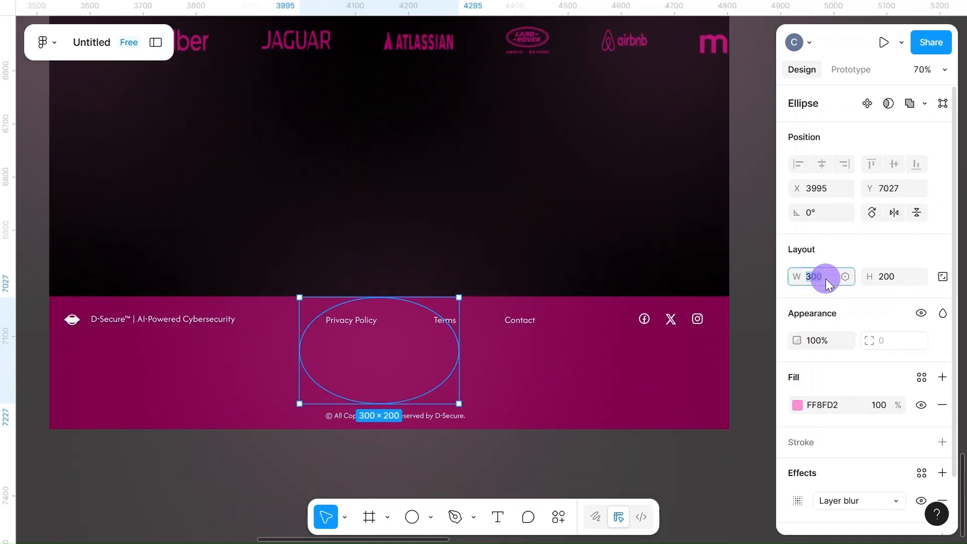
# Resize the footer's glow ellipse to 600 × 400 and shift it over the middle of the footer
pyautogui.click(902, 277)
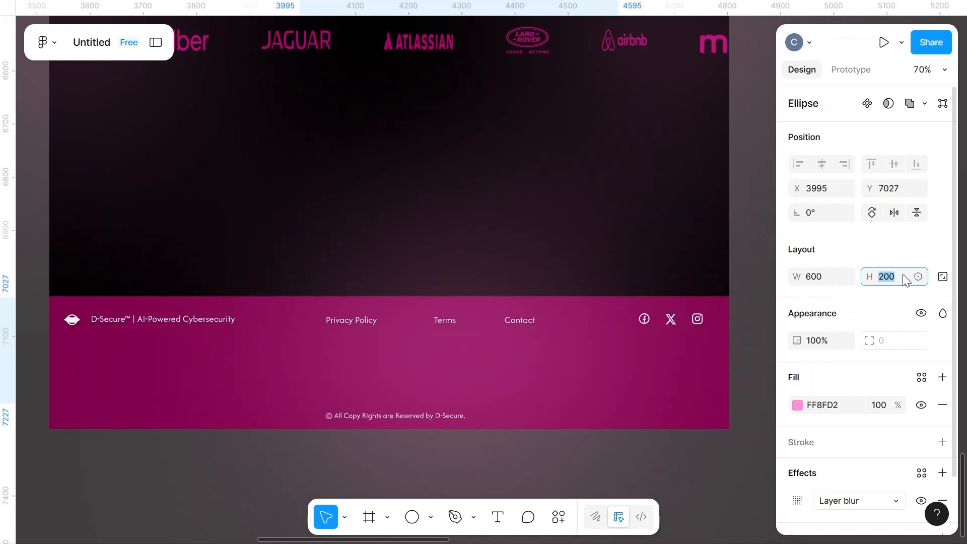
pyautogui.write('400')
pyautogui.press('Return')
pyautogui.click(503, 220)
pyautogui.moveTo(353, 334); pyautogui.dragTo(400, 332)
# Set the footer's glow ellipse to 400 wide and 200 high, and reposition it around the footer's centre
pyautogui.click(819, 280)
pyautogui.press('BackSpace')
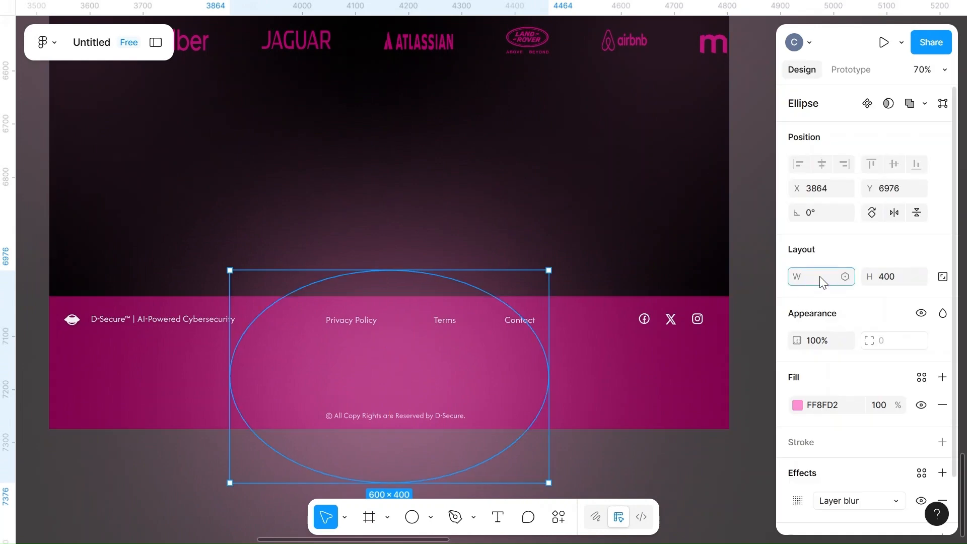
pyautogui.write('400')
pyautogui.click(899, 285)
pyautogui.write('200')
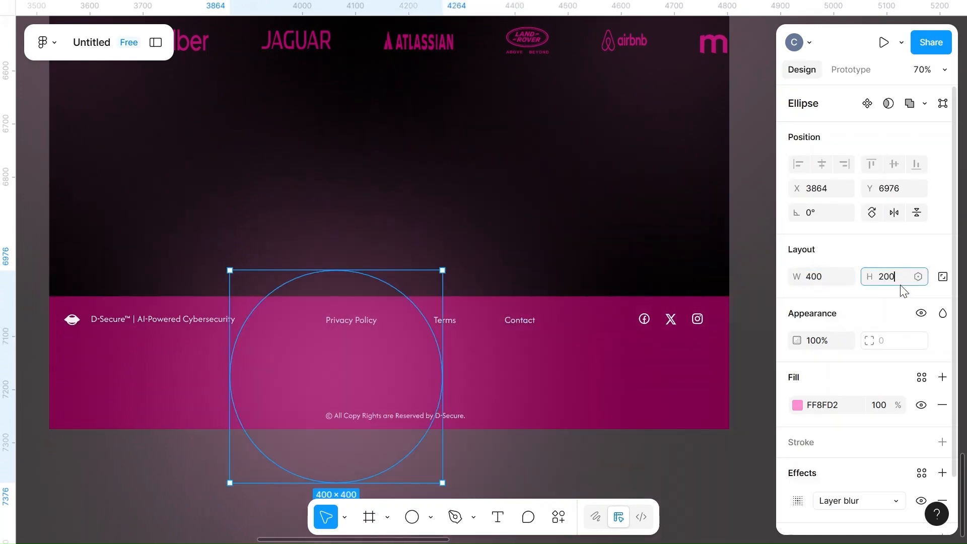
pyautogui.press('Return')
pyautogui.press('Escape')
pyautogui.moveTo(369, 357); pyautogui.dragTo(408, 371)
pyautogui.scroll(-3, 408, 371)
pyautogui.scroll(-1, 408, 373)
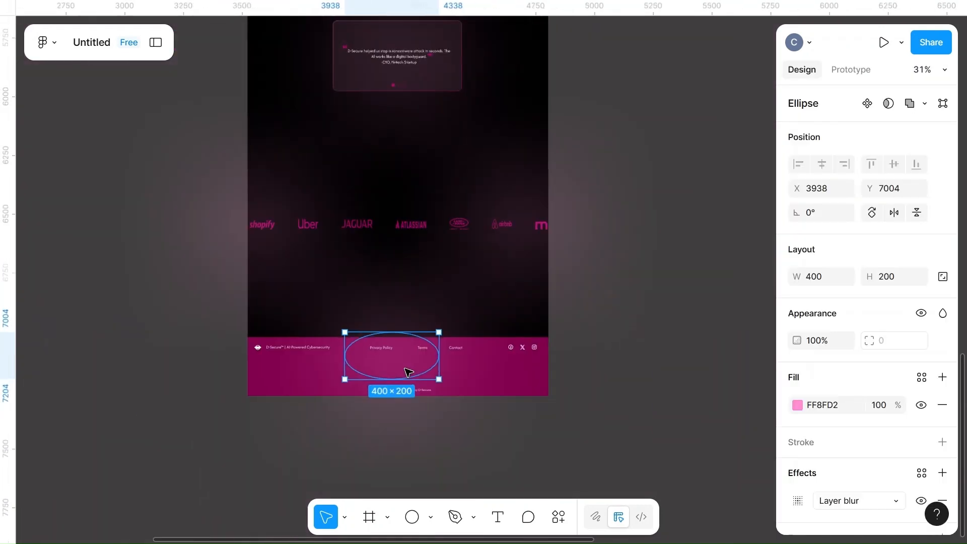
# Move the 400 × 200 glow ellipse from the footer up the page onto the testimonial card, centred horizontally
pyautogui.moveTo(408, 370); pyautogui.dragTo(410, 138)
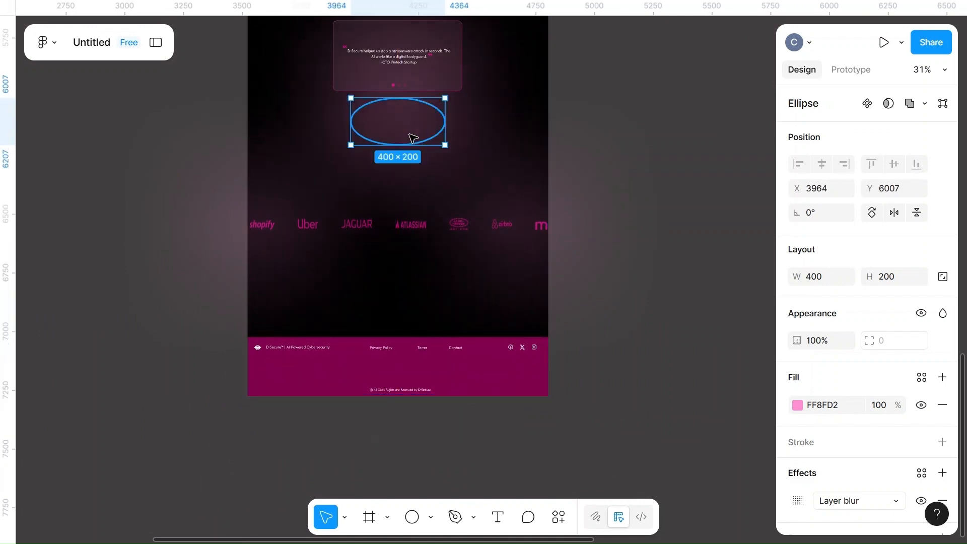
pyautogui.scroll(4, 412, 139)
pyautogui.moveTo(398, 330); pyautogui.dragTo(398, 181)
pyautogui.scroll(10, 398, 181)
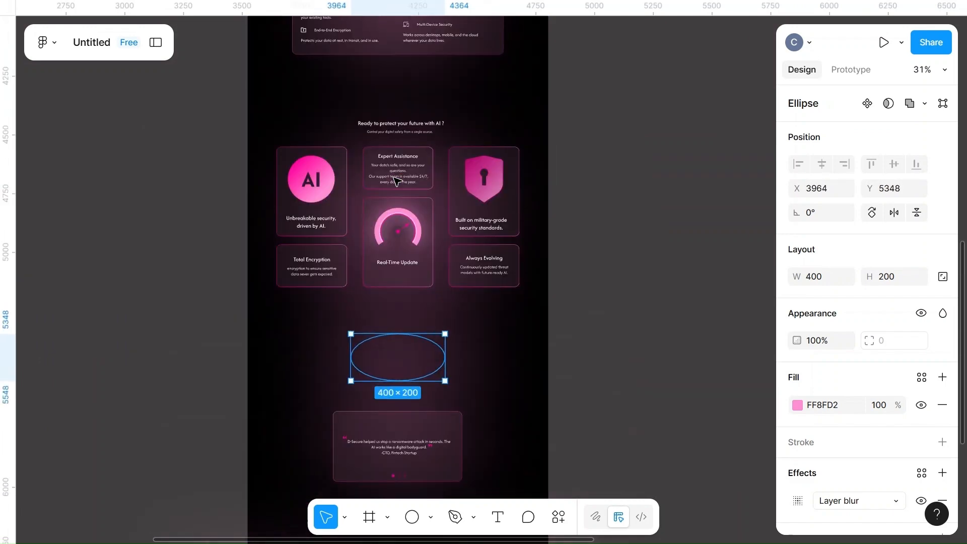
pyautogui.scroll(-6, 398, 181)
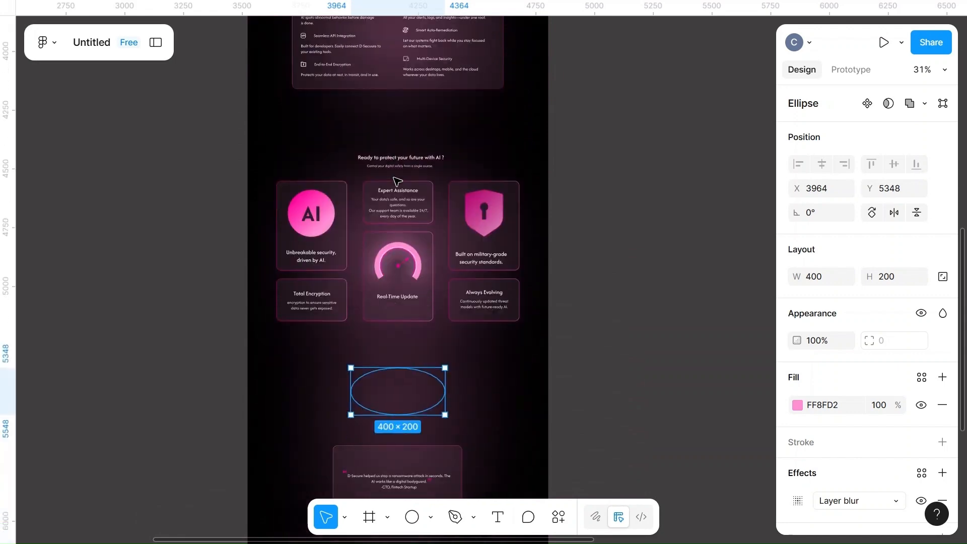
pyautogui.moveTo(394, 440); pyautogui.dragTo(426, 407)
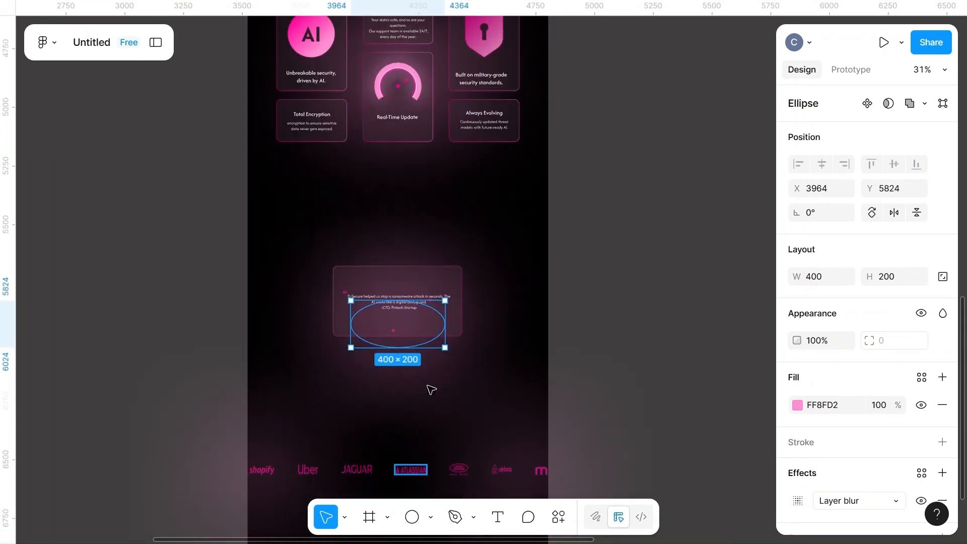
pyautogui.moveTo(423, 331); pyautogui.dragTo(426, 272)
pyautogui.click(444, 222)
# Move the "Ready to protect your future with AI ?" heading and all its cards together slightly down the page
pyautogui.scroll(5, 486, 190)
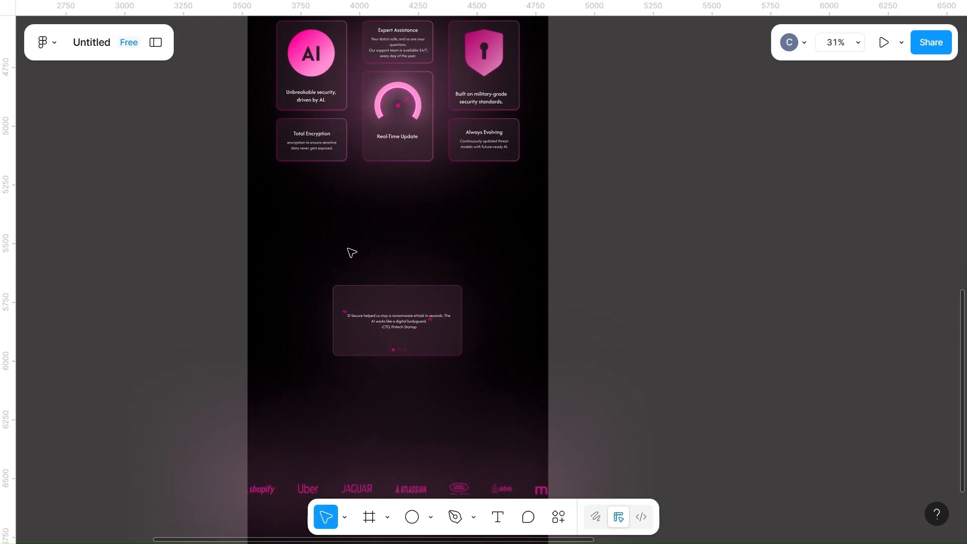
pyautogui.scroll(5, 449, 259)
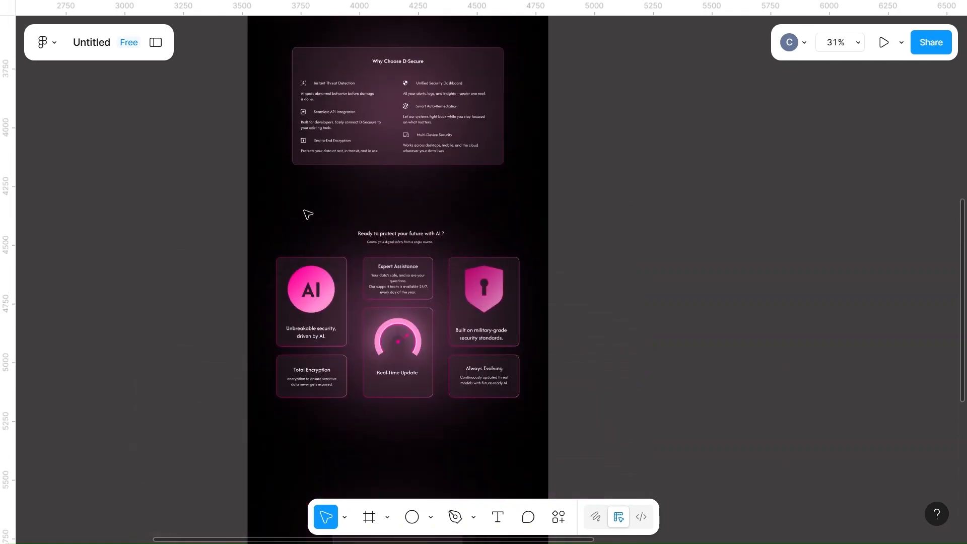
pyautogui.moveTo(299, 213); pyautogui.dragTo(520, 418)
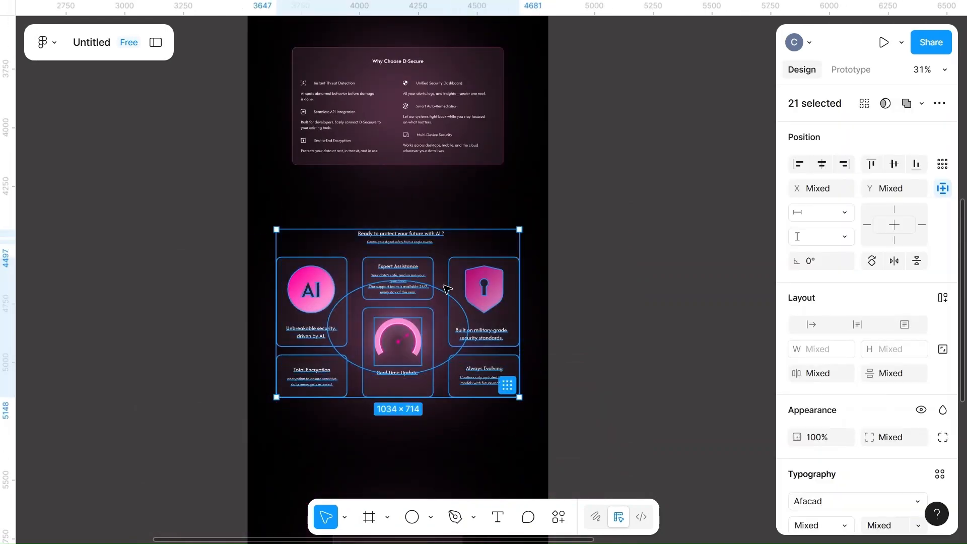
pyautogui.moveTo(454, 252); pyautogui.dragTo(458, 285)
# Move the testimonial card with its quote, dots and glow slightly down the page
pyautogui.scroll(-5, 604, 303)
pyautogui.moveTo(341, 259); pyautogui.dragTo(488, 413)
pyautogui.moveTo(433, 302); pyautogui.dragTo(436, 313)
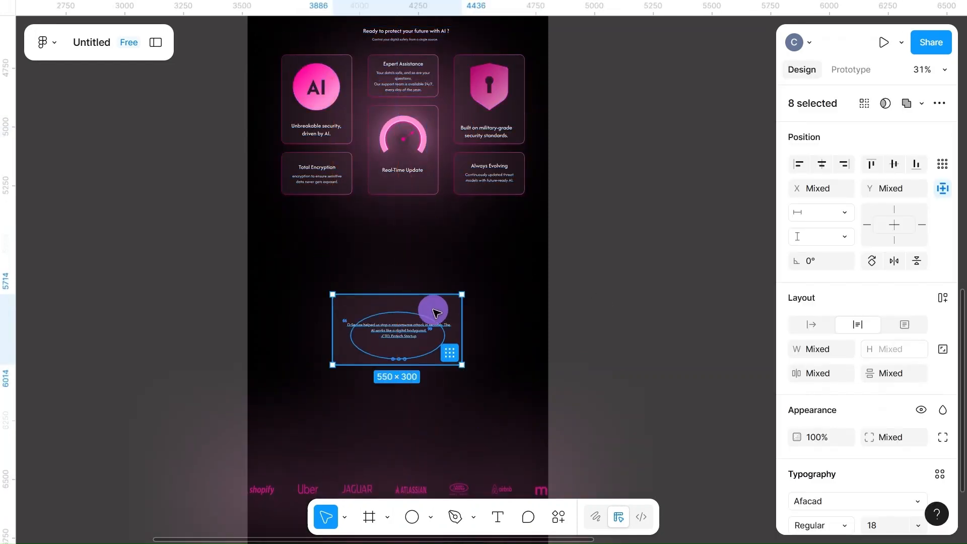
pyautogui.click(642, 331)
# Shift the brand logo row together with its glow ellipses slightly to the left
pyautogui.scroll(-6, 642, 331)
pyautogui.moveTo(206, 185); pyautogui.dragTo(584, 282)
pyautogui.moveTo(449, 246); pyautogui.dragTo(447, 246)
pyautogui.click(654, 282)
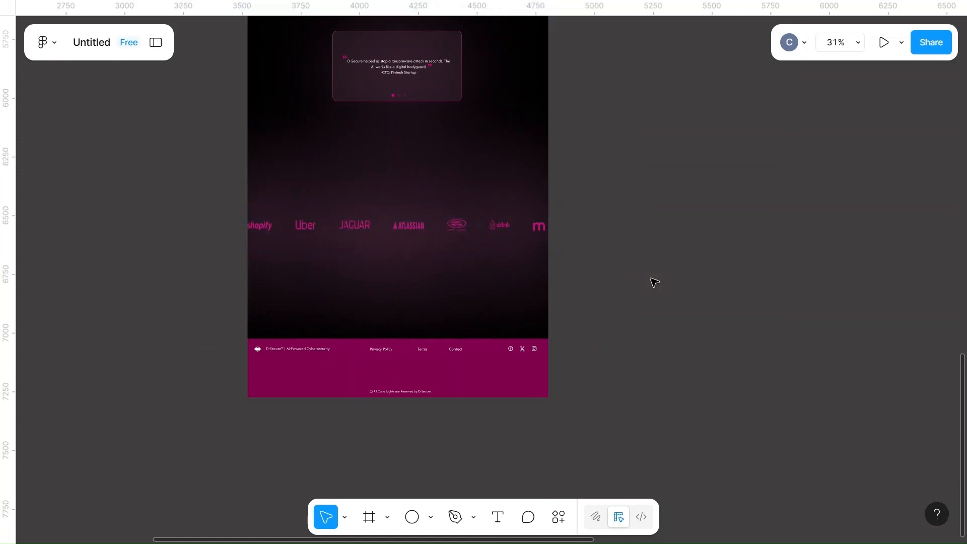
# Open the 1280 × 832 gradient vector covering the hero section for editing and move its shape to the right
pyautogui.scroll(12, 654, 282)
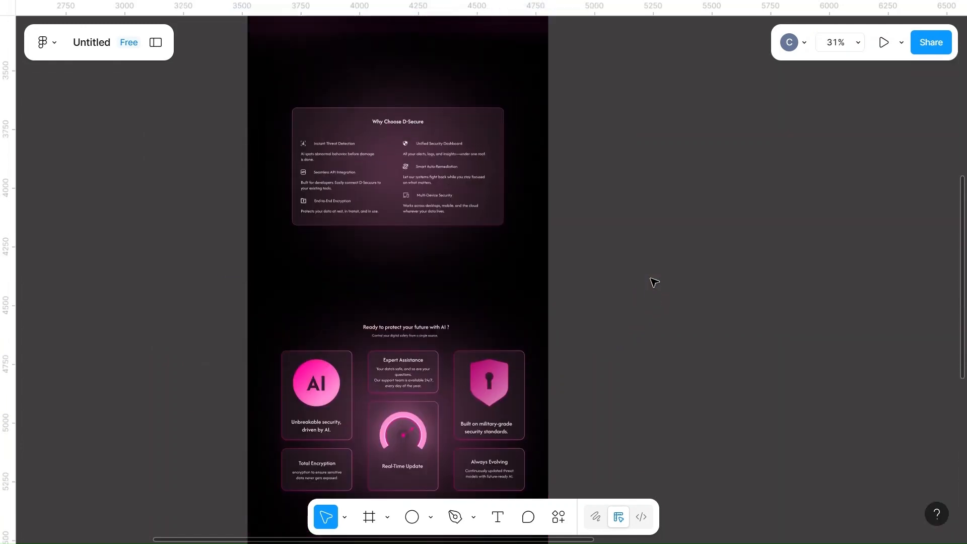
pyautogui.scroll(13, 654, 282)
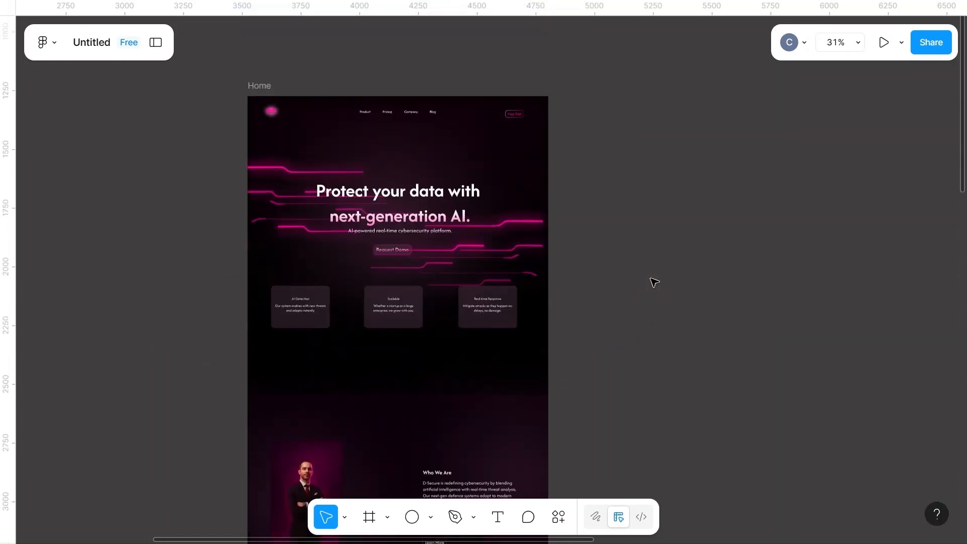
pyautogui.scroll(5, 654, 282)
pyautogui.hscroll(-10, 654, 282)
pyautogui.scroll(3, 654, 282)
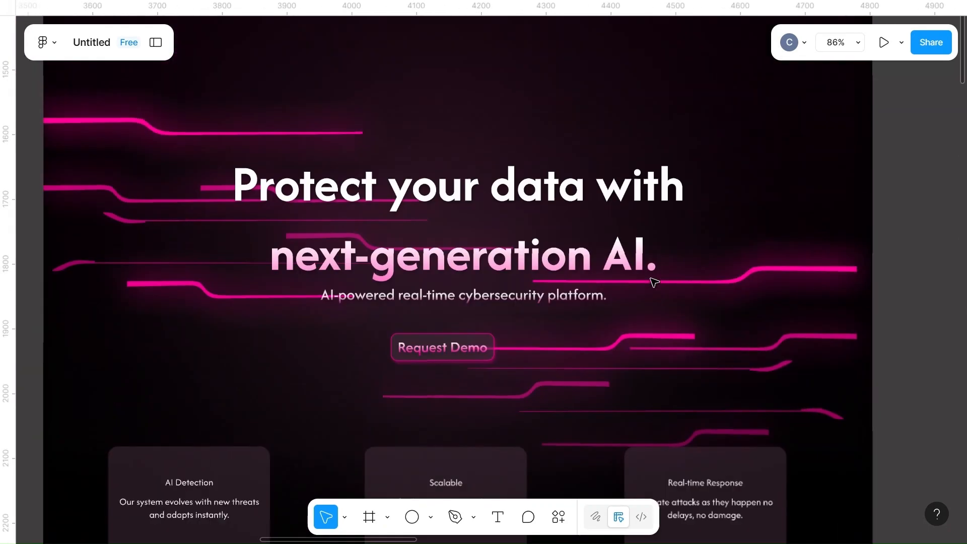
pyautogui.scroll(-3, 654, 282)
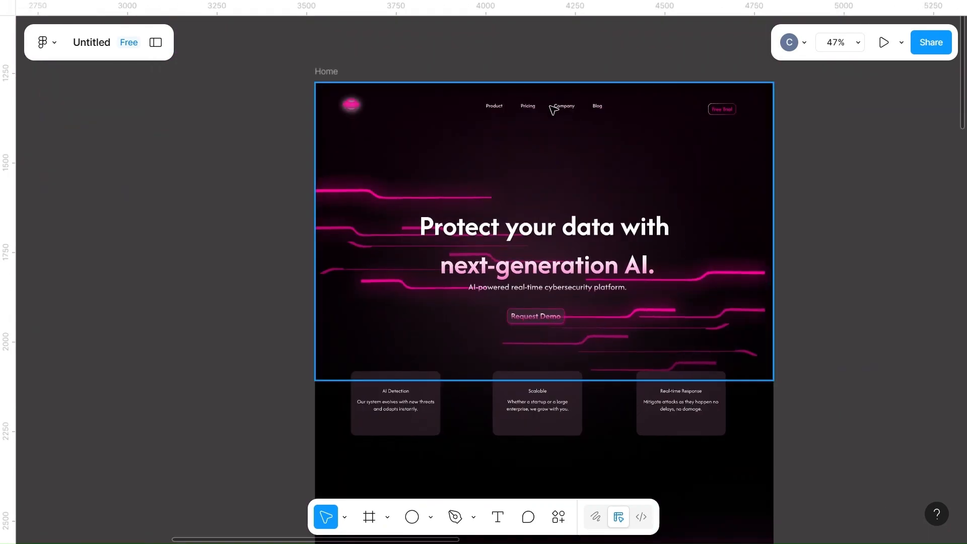
pyautogui.doubleClick(353, 105)
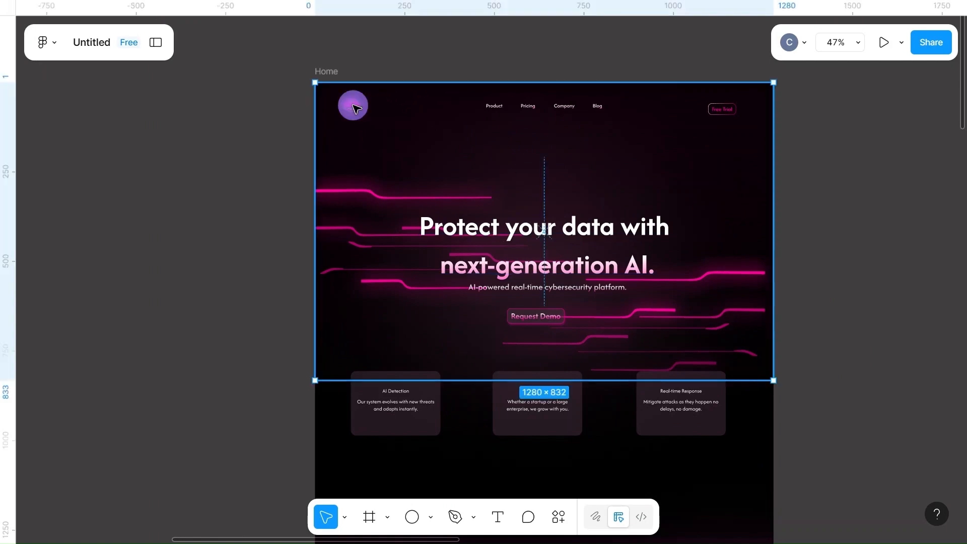
pyautogui.hscroll(5, 235, 145)
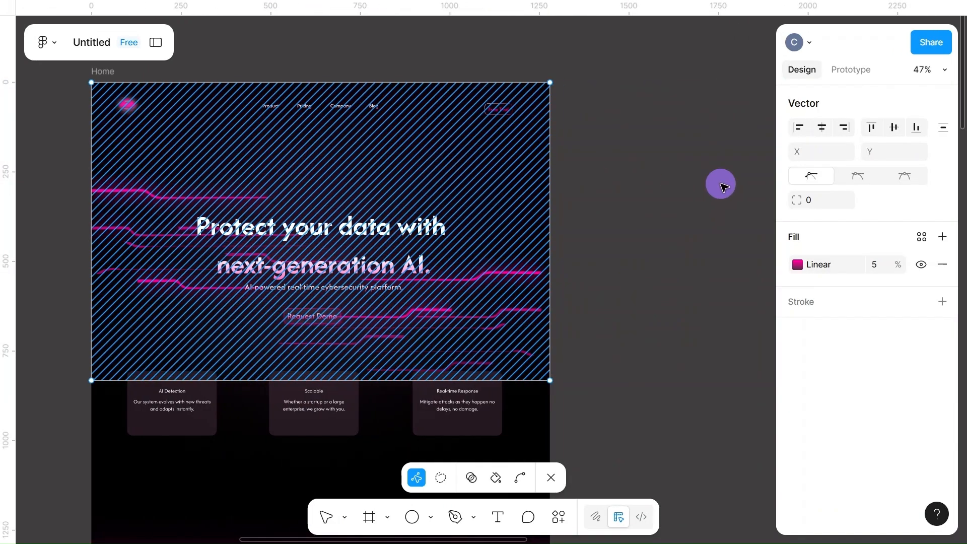
pyautogui.moveTo(686, 183); pyautogui.dragTo(748, 184)
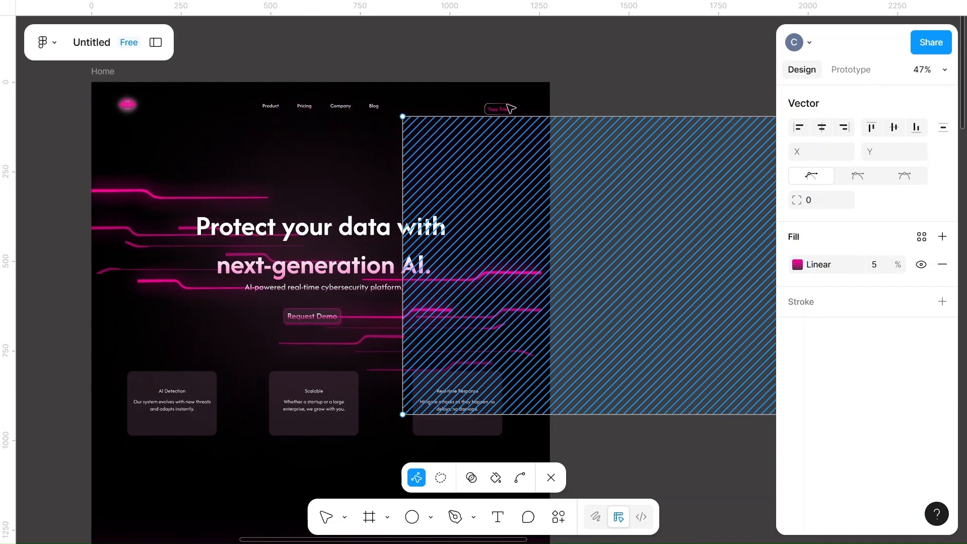
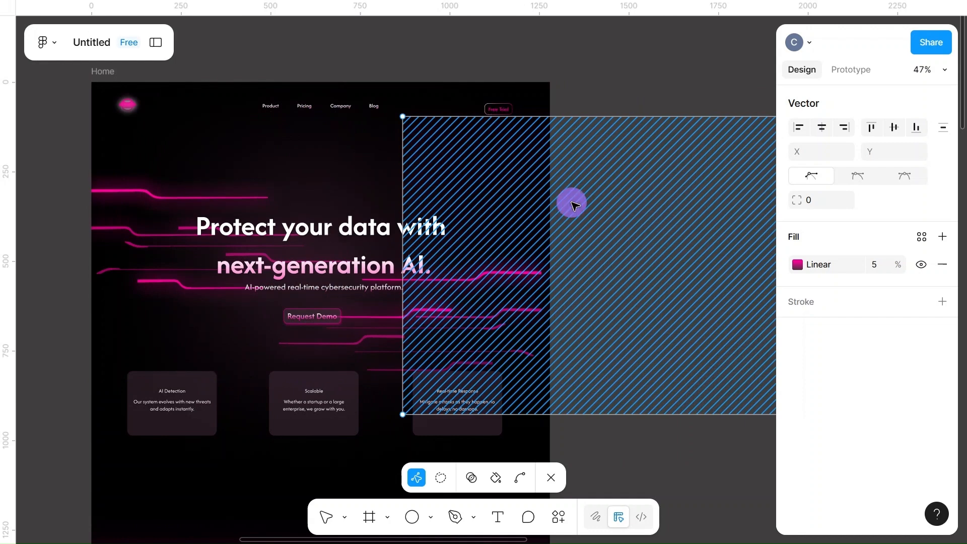
# Leave vector editing and move the logo, navigation links, Free Trial button and main headline off the hero onto the empty canvas
pyautogui.press('Escape')
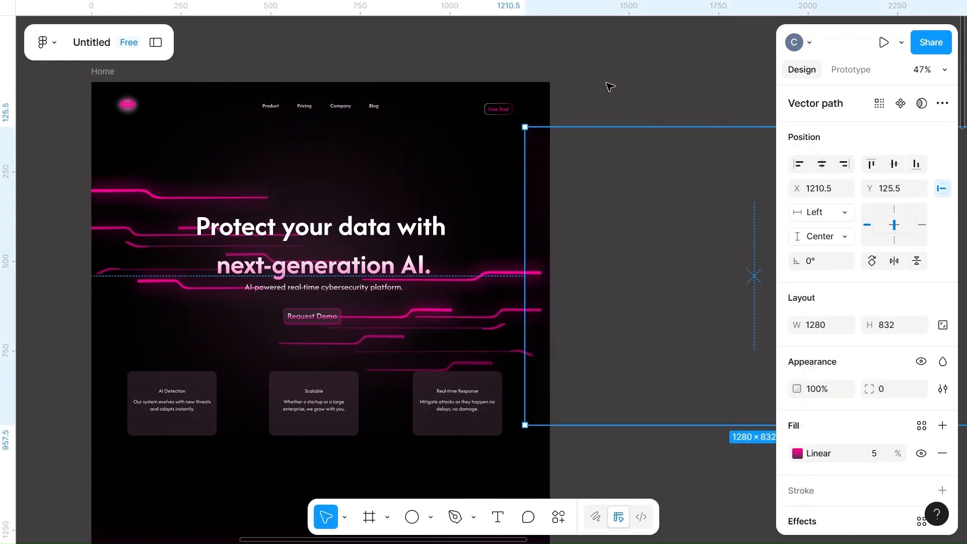
pyautogui.click(607, 84)
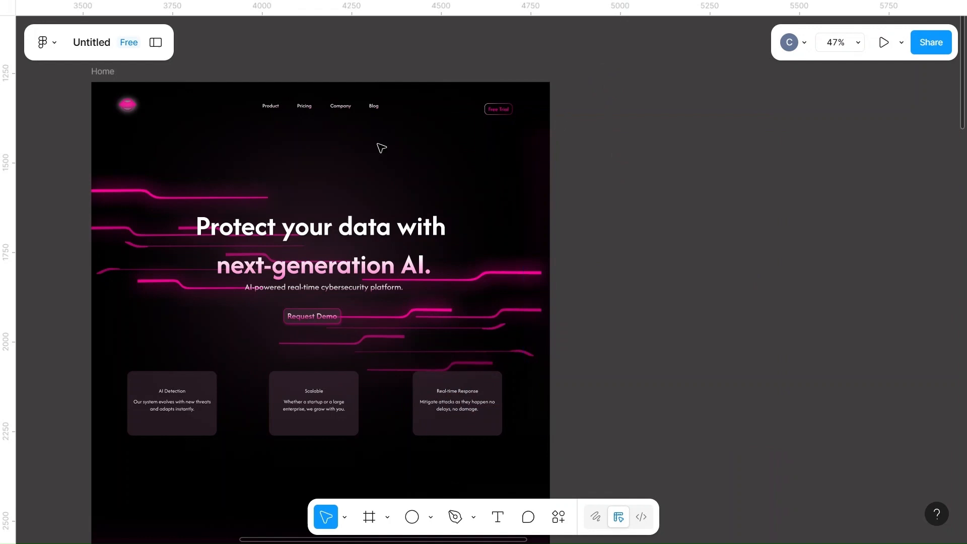
pyautogui.click(129, 106)
pyautogui.moveTo(130, 109); pyautogui.dragTo(205, 40)
pyautogui.click(309, 108)
pyautogui.moveTo(324, 69); pyautogui.dragTo(308, 42)
pyautogui.moveTo(506, 118); pyautogui.dragTo(486, 38)
pyautogui.moveTo(336, 226); pyautogui.dragTo(700, 30)
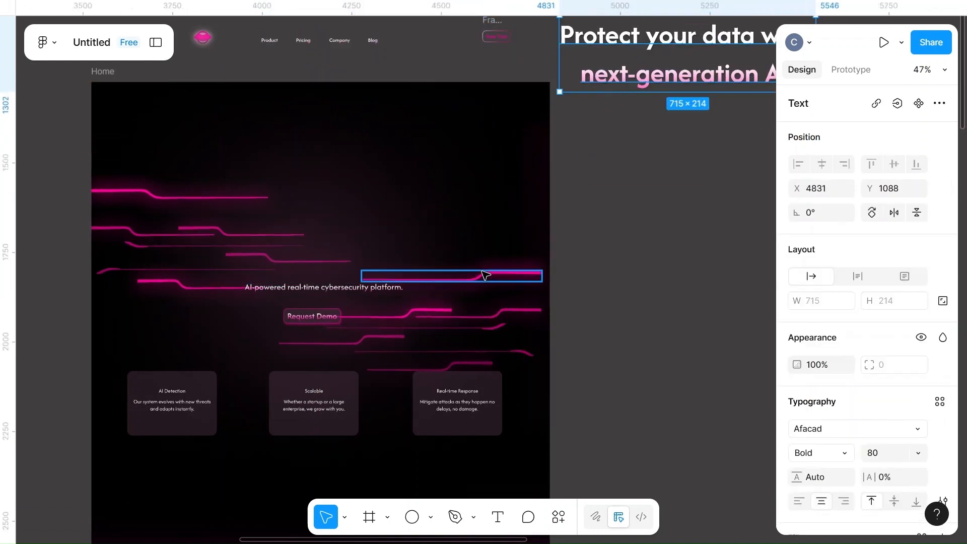
# Move the four brightest circuit lines, the Request Demo button and the "AI-powered real-time cybersecurity platform." text off the hero onto the canvas
pyautogui.moveTo(639, 177); pyautogui.dragTo(690, 138)
pyautogui.moveTo(99, 206); pyautogui.dragTo(64, 207)
pyautogui.moveTo(248, 280); pyautogui.dragTo(42, 280)
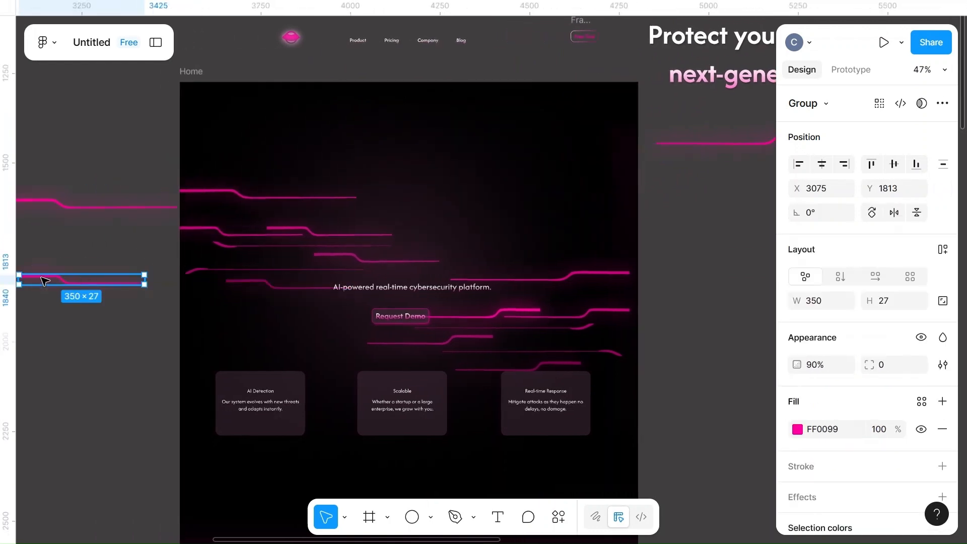
pyautogui.moveTo(473, 318); pyautogui.dragTo(718, 276)
pyautogui.moveTo(406, 319); pyautogui.dragTo(86, 334)
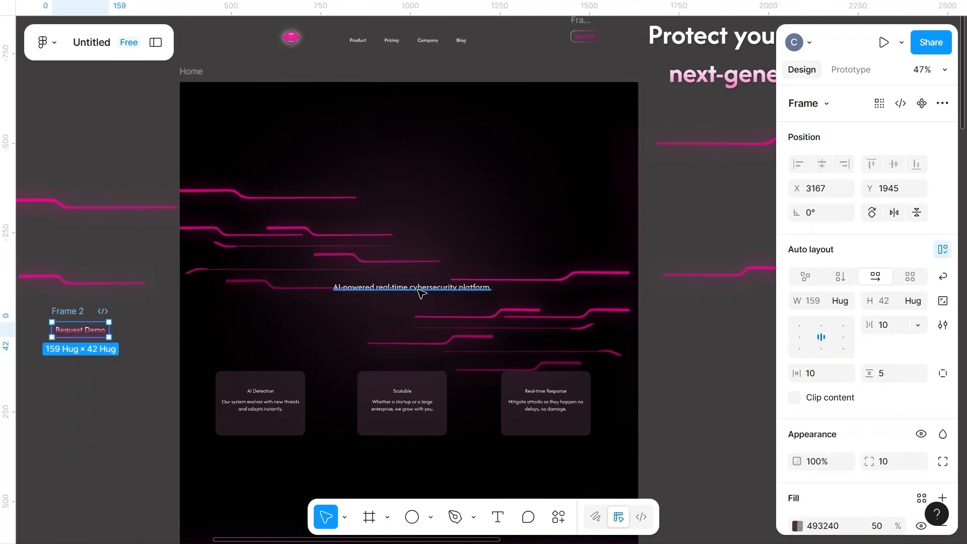
pyautogui.moveTo(428, 290); pyautogui.dragTo(86, 403)
# Resize the pink glow ellipse in the middle of the hero to 500 × 250 and shift it slightly up
pyautogui.click(423, 244)
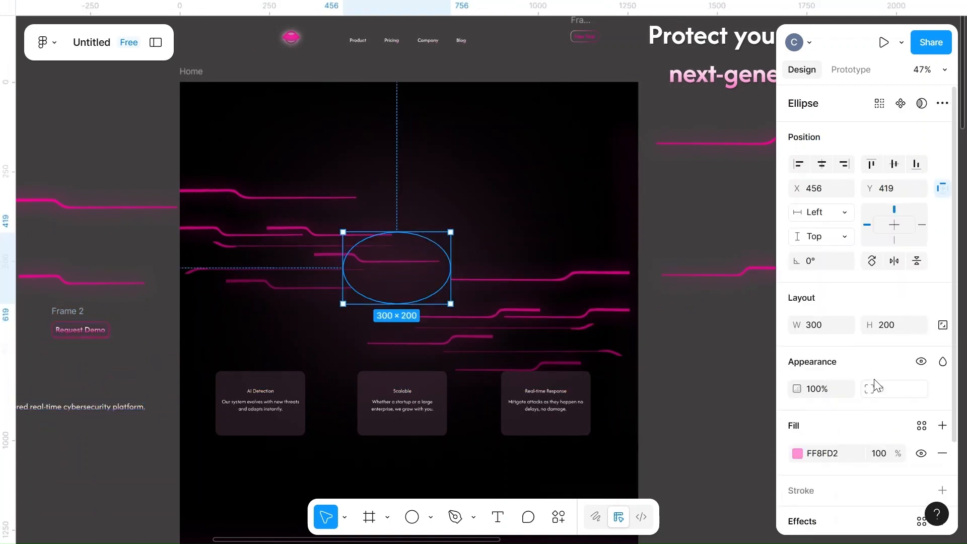
pyautogui.click(826, 328)
pyautogui.write('500')
pyautogui.click(901, 325)
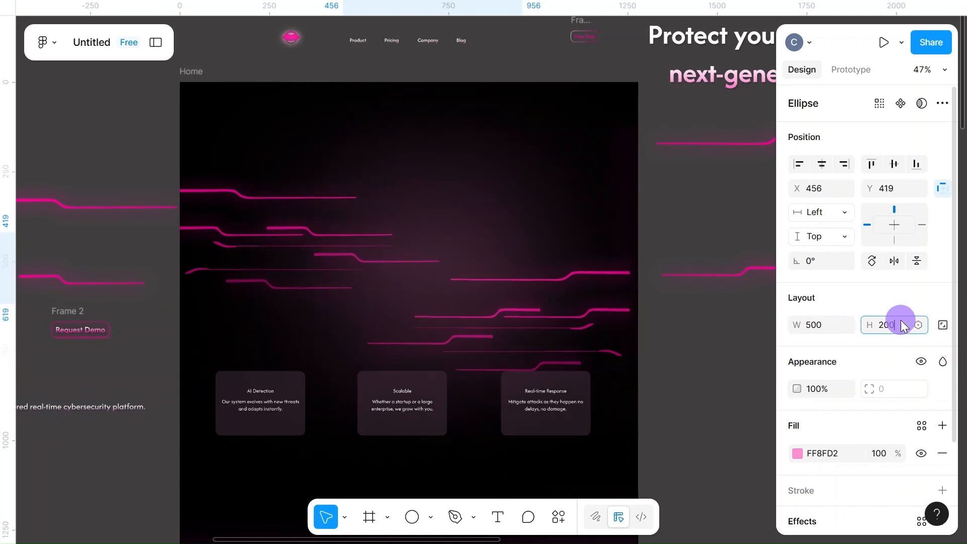
pyautogui.write('25')
pyautogui.click(563, 197)
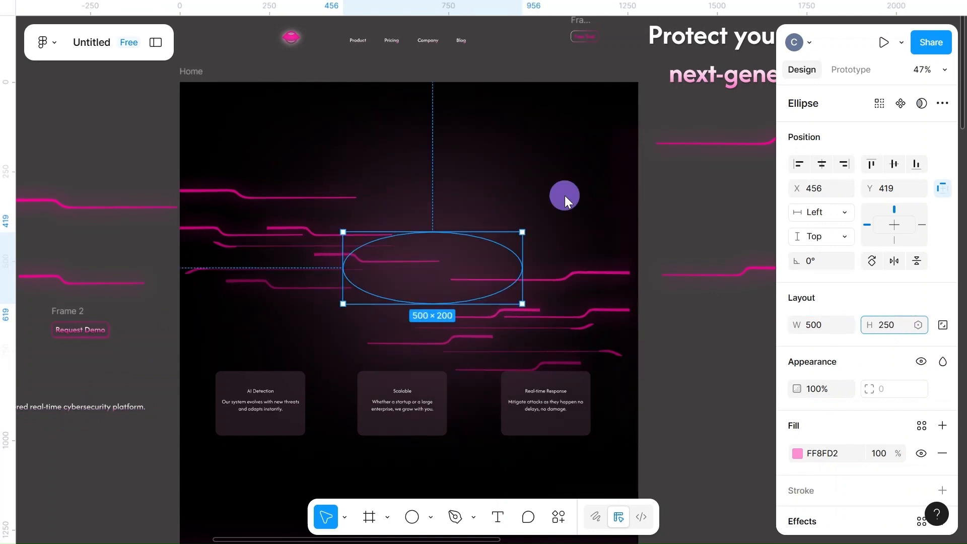
pyautogui.moveTo(437, 274); pyautogui.dragTo(427, 254)
# Place the gradient vector back over the hero at X 0, Y 0 and set its fill opacity to 10%
pyautogui.scroll(-3, 700, 222)
pyautogui.click(511, 198)
pyautogui.moveTo(668, 218); pyautogui.dragTo(376, 191)
pyautogui.scroll(2, 376, 191)
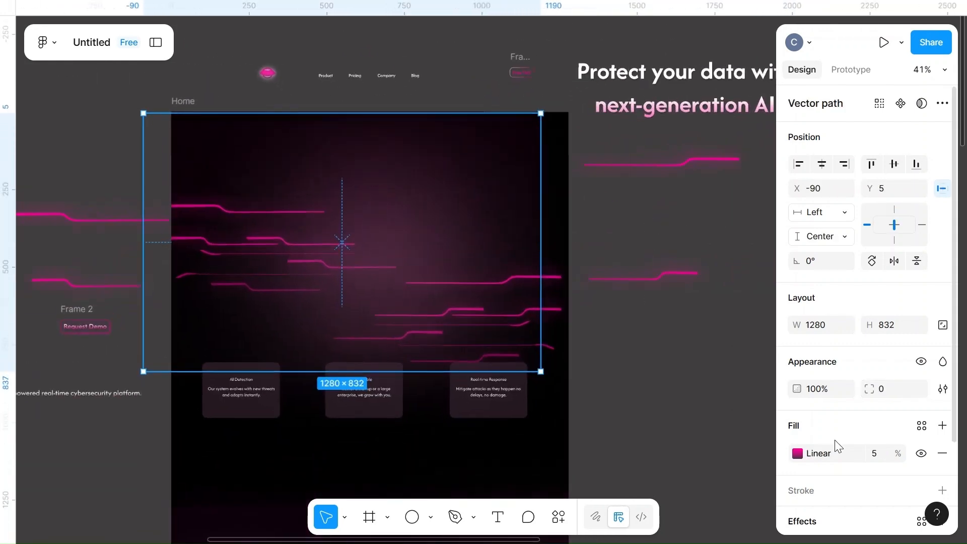
pyautogui.click(625, 386)
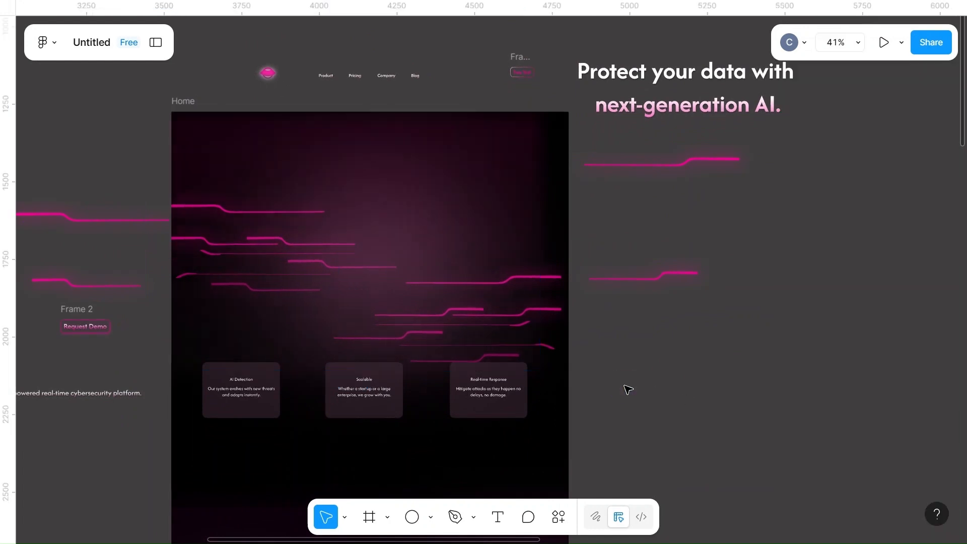
pyautogui.moveTo(487, 153); pyautogui.dragTo(496, 156)
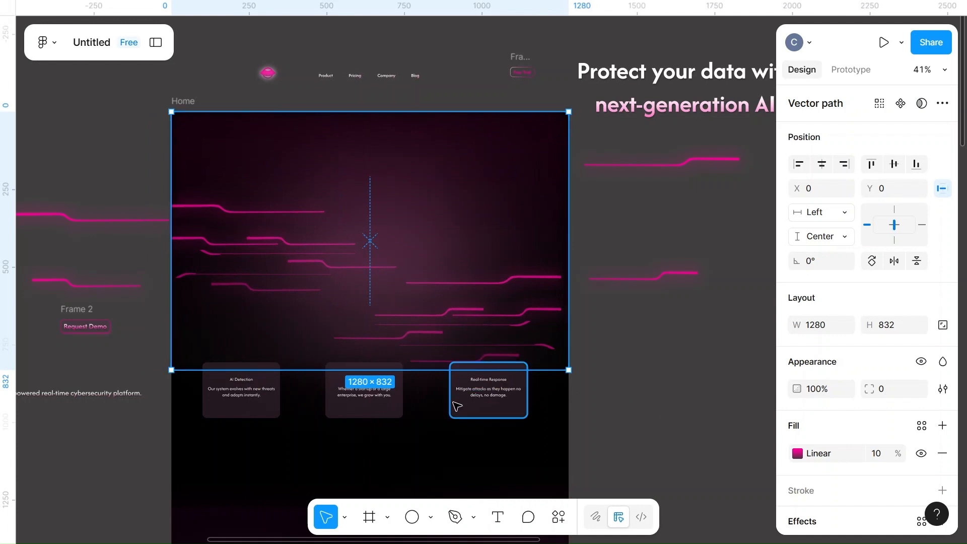
# Bring the three feature cards with their texts in front of the gradient overlay, shifting the overlay up out of the way
pyautogui.click(455, 406)
pyautogui.rightClick(455, 407)
pyautogui.click(491, 192)
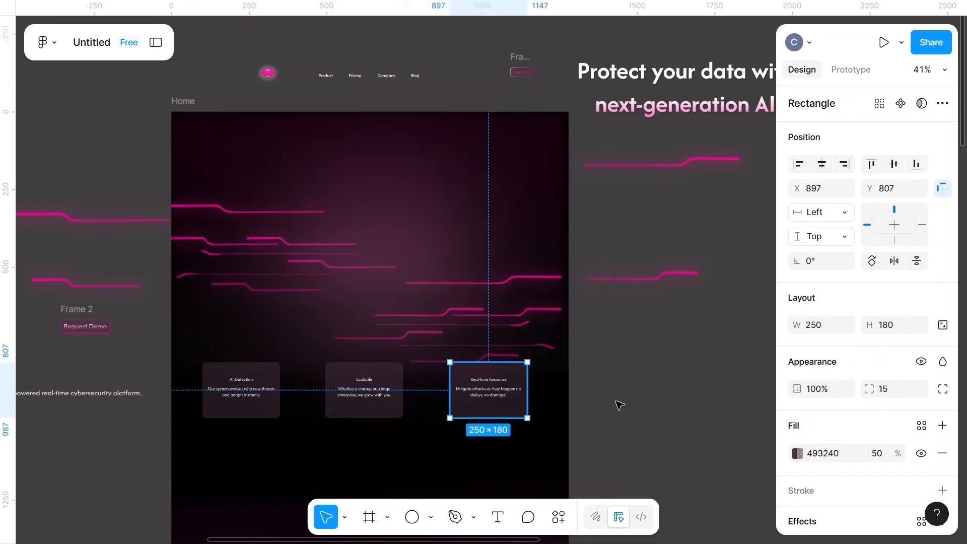
pyautogui.click(594, 398)
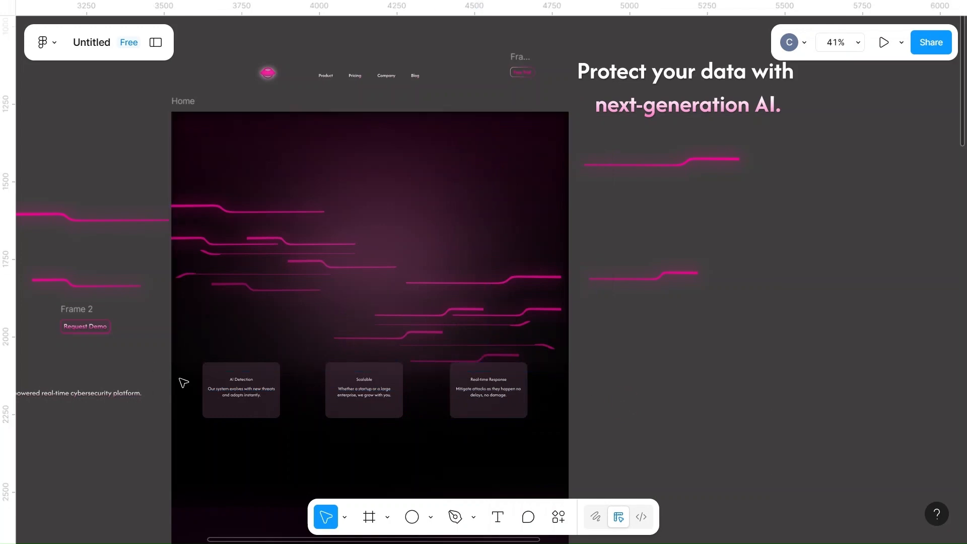
pyautogui.moveTo(417, 198); pyautogui.dragTo(416, 173)
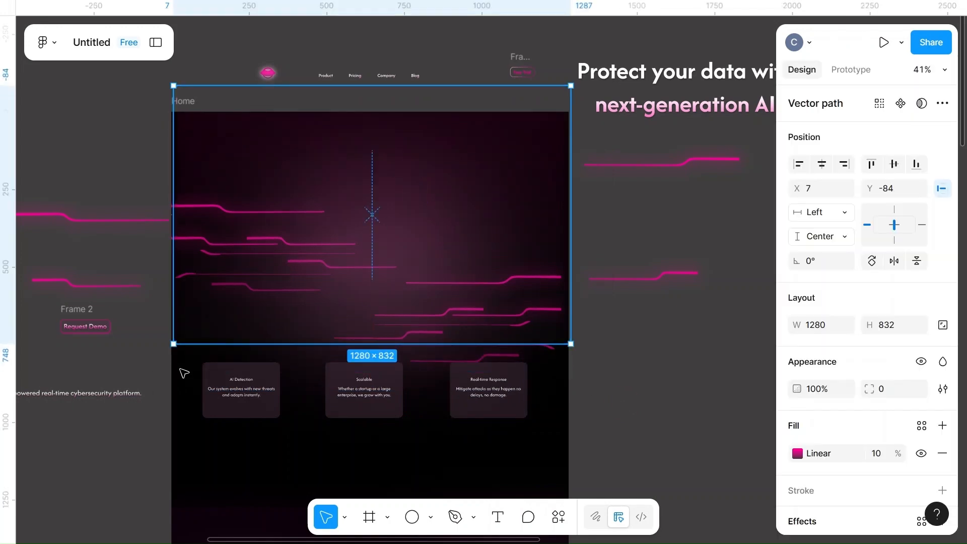
pyautogui.moveTo(177, 388); pyautogui.dragTo(527, 447)
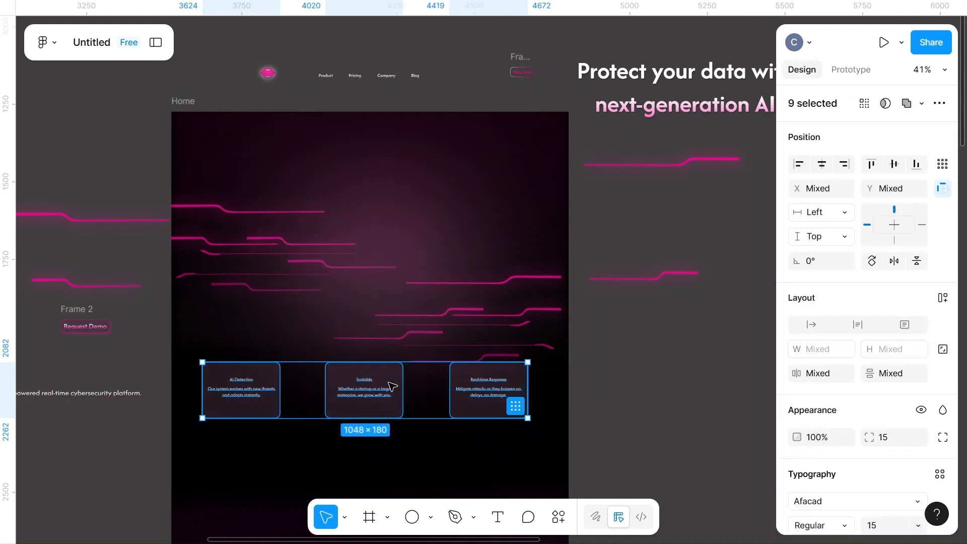
pyautogui.rightClick(390, 386)
pyautogui.click(432, 167)
# Realign the gradient overlay with the top of the Home frame at X 0, Y 0, centred horizontally
pyautogui.click(422, 232)
pyautogui.moveTo(422, 232)
pyautogui.mouseDown()
pyautogui.moveTo(427, 243)
pyautogui.moveTo(425, 226)
pyautogui.mouseUp()
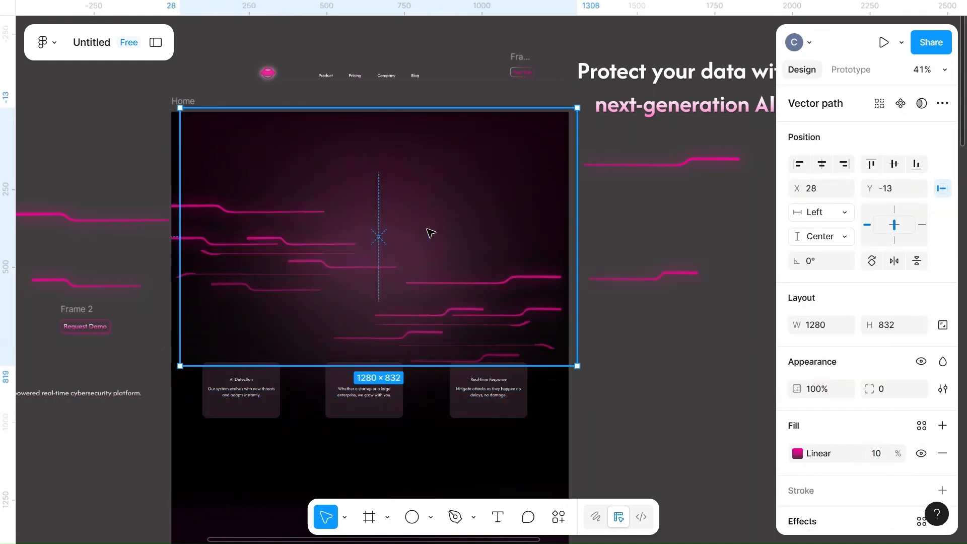
pyautogui.scroll(3, 430, 233)
pyautogui.moveTo(461, 181); pyautogui.dragTo(467, 194)
pyautogui.click(821, 163)
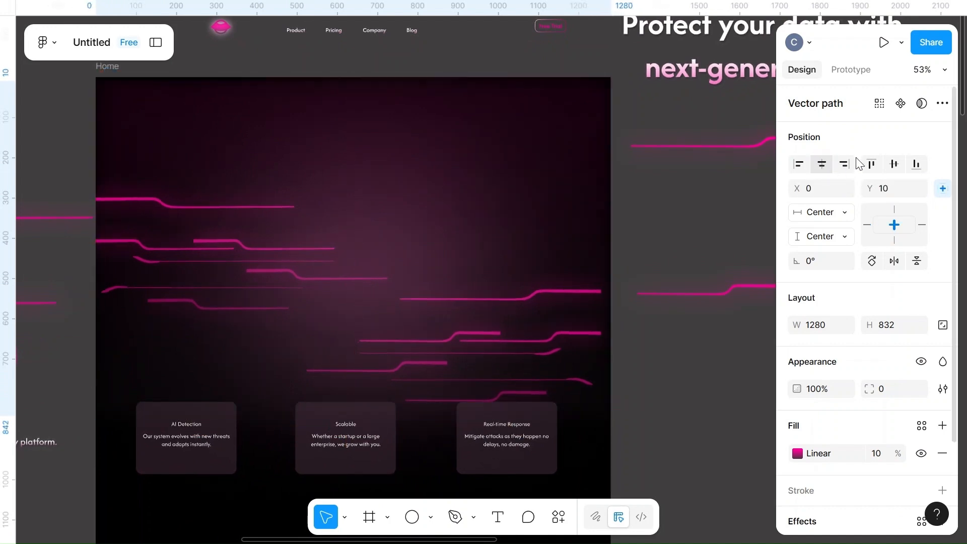
pyautogui.moveTo(489, 188); pyautogui.dragTo(492, 185)
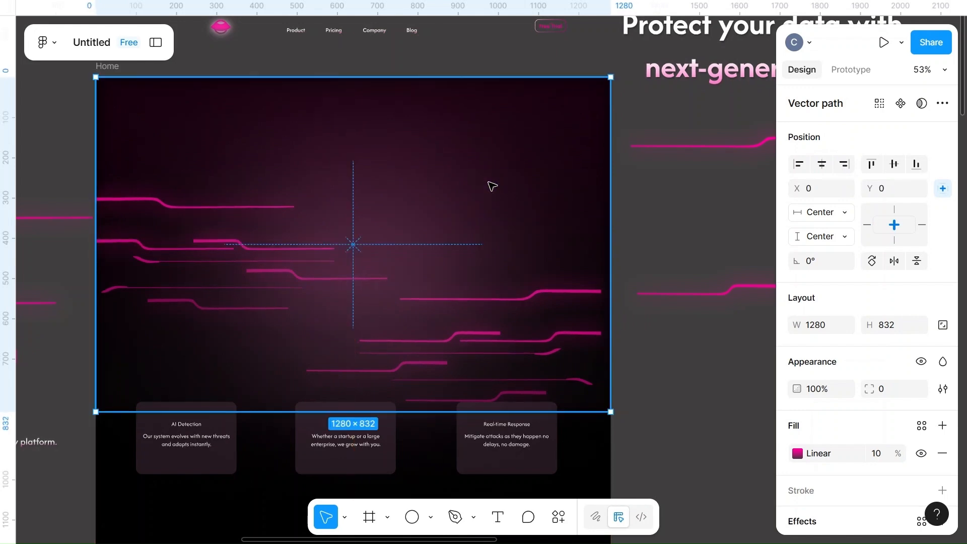
# Shift the upper glow line beside the frame slightly and set the gradient overlay's fill opacity to 30%
pyautogui.scroll(-3, 491, 185)
pyautogui.click(161, 232)
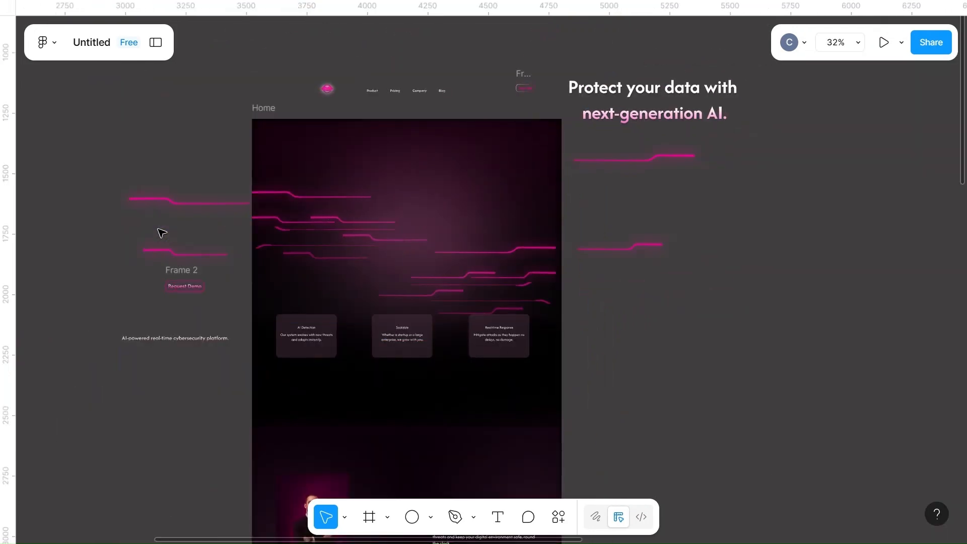
pyautogui.moveTo(181, 201); pyautogui.dragTo(34, 249)
pyautogui.scroll(5, 309, 197)
pyautogui.click(411, 141)
pyautogui.scroll(-3, 411, 141)
pyautogui.click(876, 453)
pyautogui.press('BackSpace')
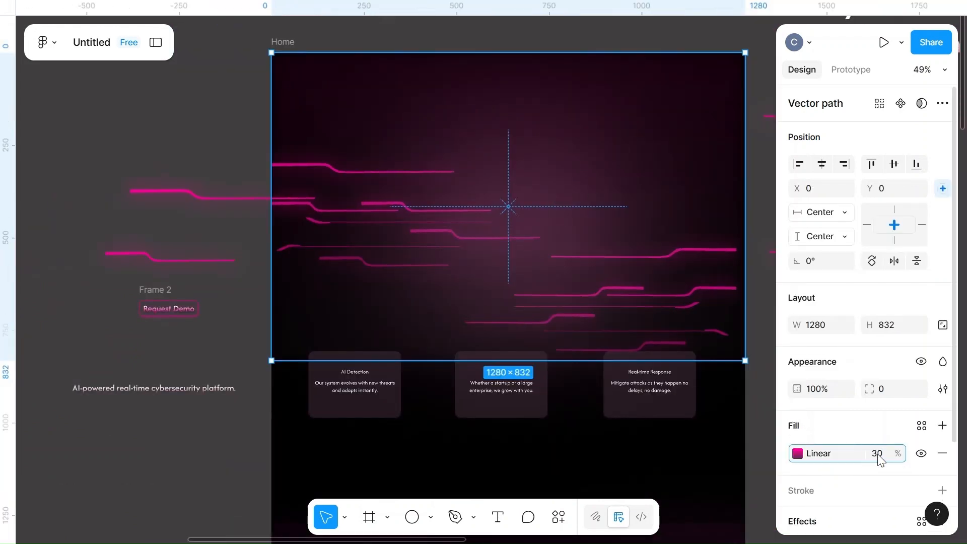
pyautogui.write('30')
pyautogui.press('Return')
# Try moving the gradient overlay slightly up and replacing its layer blur with a uniform background blur of 20
pyautogui.hscroll(2, 759, 324)
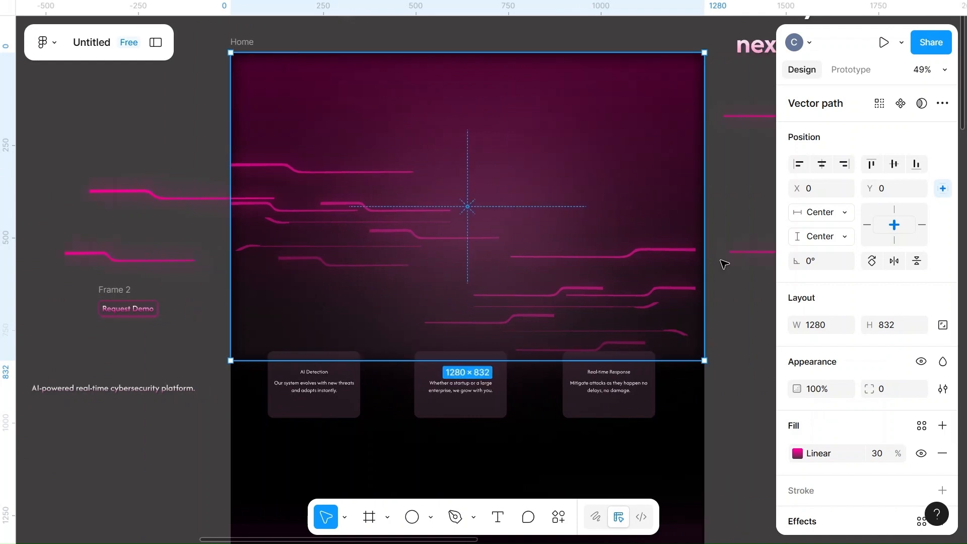
pyautogui.moveTo(602, 178)
pyautogui.mouseDown()
pyautogui.moveTo(598, 188)
pyautogui.moveTo(609, 168)
pyautogui.moveTo(593, 168)
pyautogui.moveTo(603, 169)
pyautogui.mouseUp()
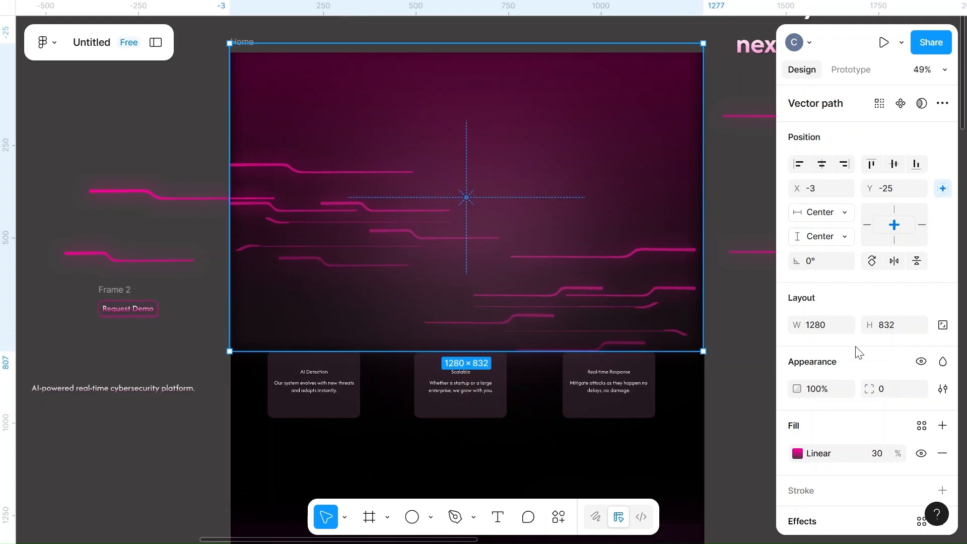
pyautogui.scroll(-2, 863, 419)
pyautogui.click(797, 443)
pyautogui.click(665, 448)
pyautogui.click(635, 461)
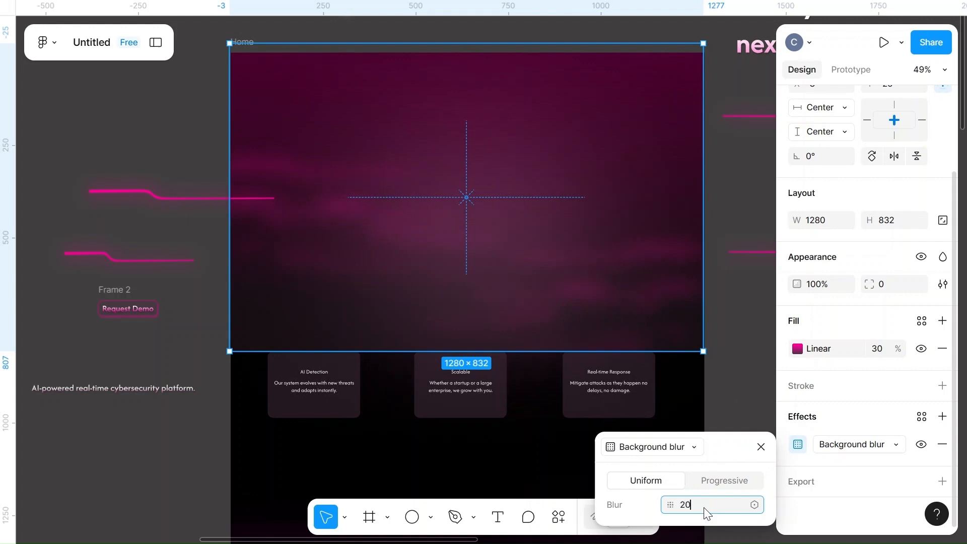
pyautogui.click(881, 350)
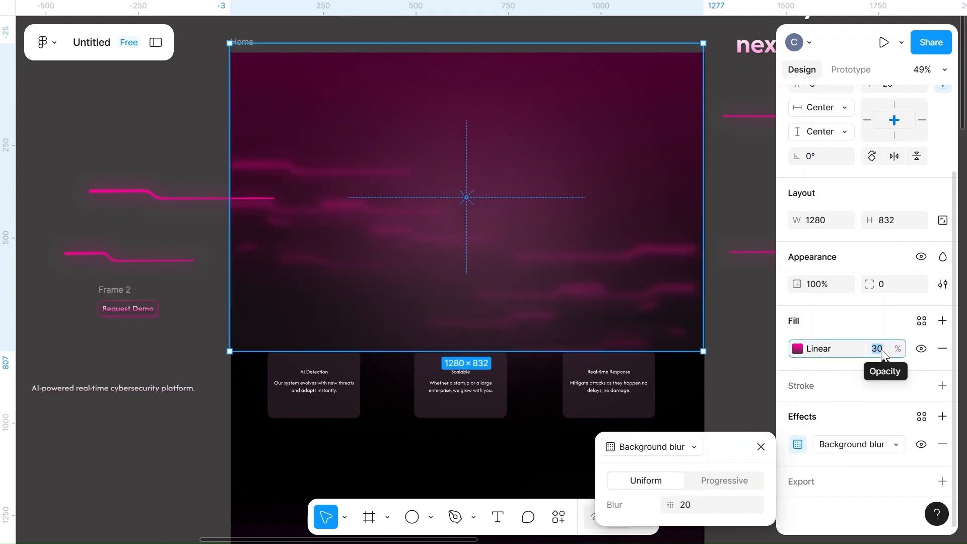
pyautogui.hotkey('ctrl', 'z')
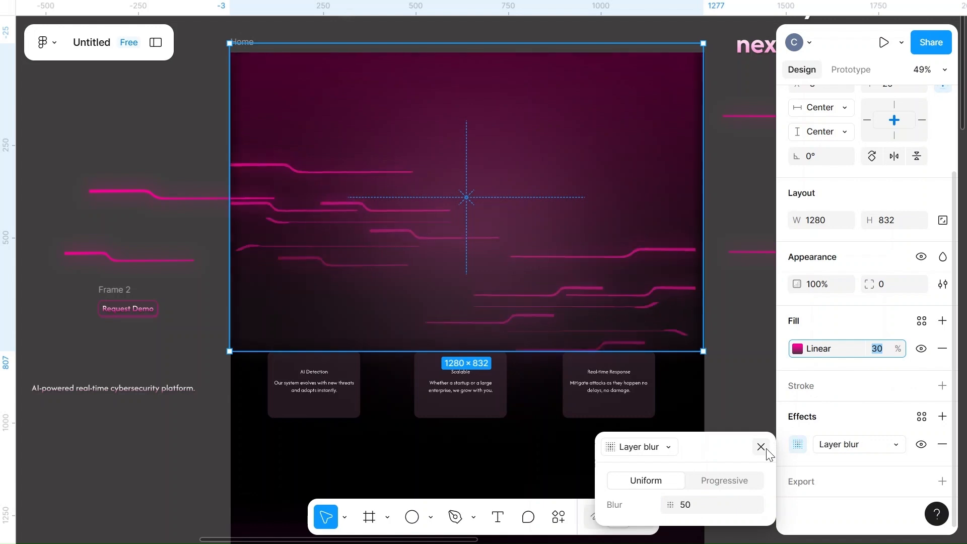
pyautogui.click(750, 404)
# Snap the gradient overlay back to the frame's corner and stretch it slightly beyond the frame's right, left and top edges
pyautogui.moveTo(547, 181); pyautogui.dragTo(550, 193)
pyautogui.moveTo(703, 276); pyautogui.dragTo(723, 277)
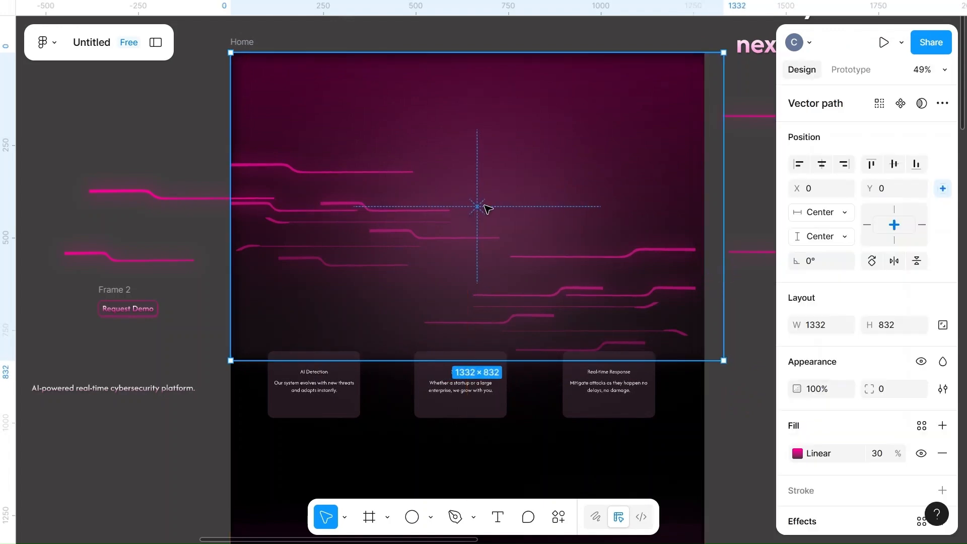
pyautogui.moveTo(229, 189); pyautogui.dragTo(202, 188)
pyautogui.moveTo(496, 55); pyautogui.dragTo(500, 37)
pyautogui.click(752, 204)
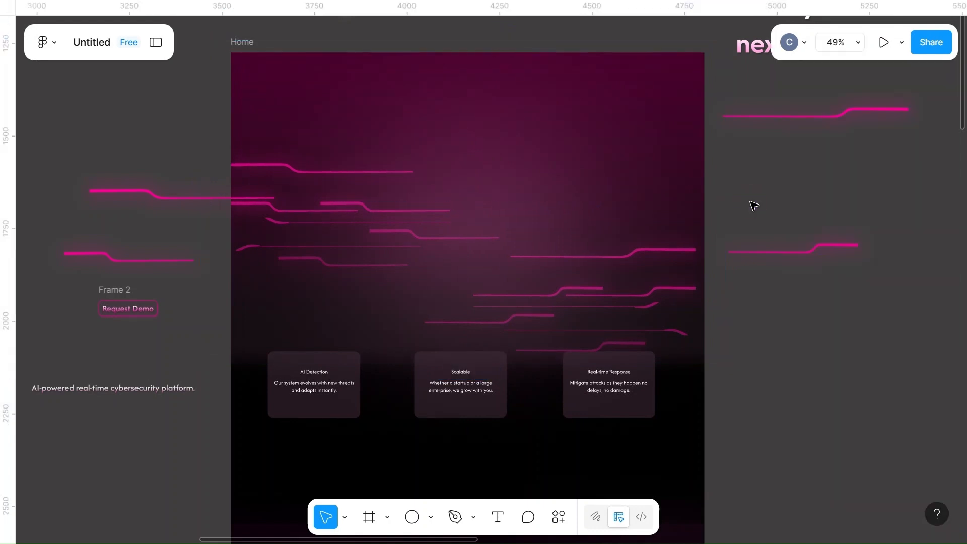
# Move the two glowing circuit lines parked beside the frame's left edge back onto the left side of the hero
pyautogui.moveTo(141, 199); pyautogui.dragTo(282, 167)
pyautogui.moveTo(120, 259); pyautogui.dragTo(335, 266)
pyautogui.scroll(5, 335, 266)
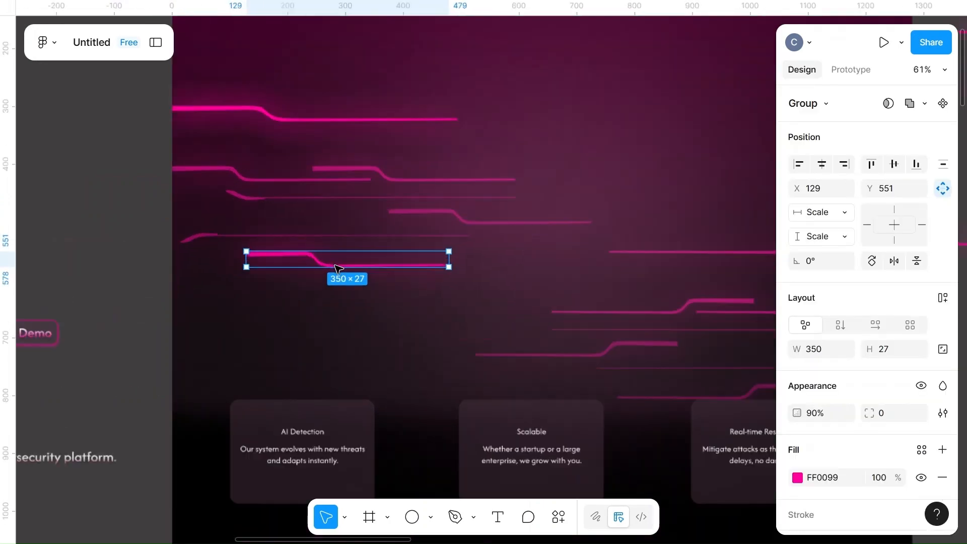
pyautogui.scroll(-5, 334, 267)
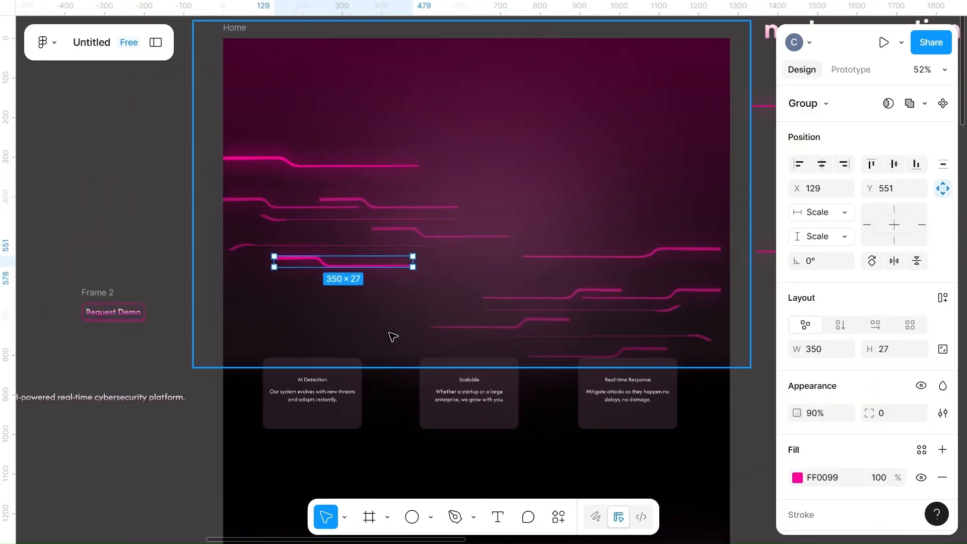
# Move the two glowing circuit lines parked beside the frame's right edge back among the hero's right-hand lines
pyautogui.hscroll(5, 403, 335)
pyautogui.moveTo(701, 253); pyautogui.dragTo(375, 328)
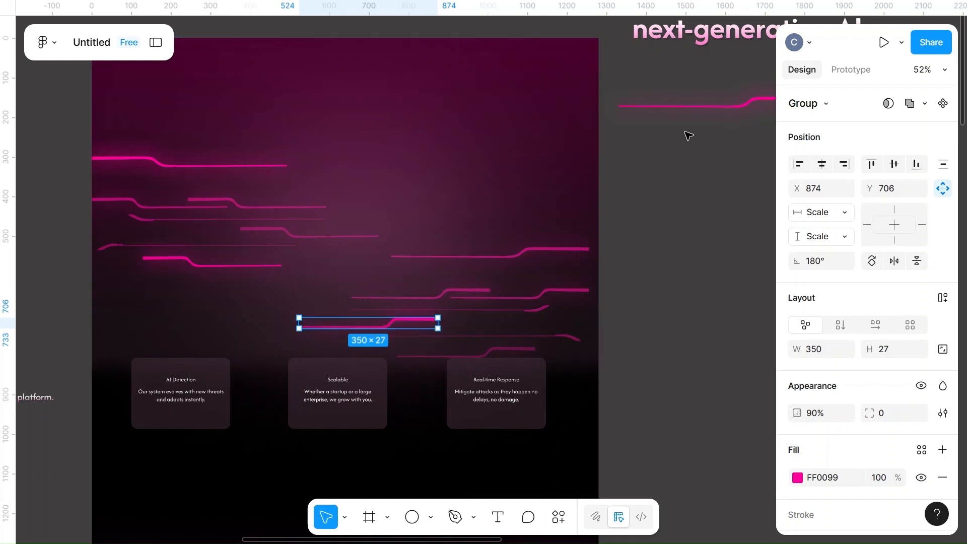
pyautogui.click(673, 103)
pyautogui.moveTo(691, 107); pyautogui.dragTo(463, 259)
pyautogui.click(668, 187)
# Return the main headline, the "AI-powered real-time cybersecurity platform." text and the Request Demo button to the middle of the hero
pyautogui.scroll(-4, 669, 187)
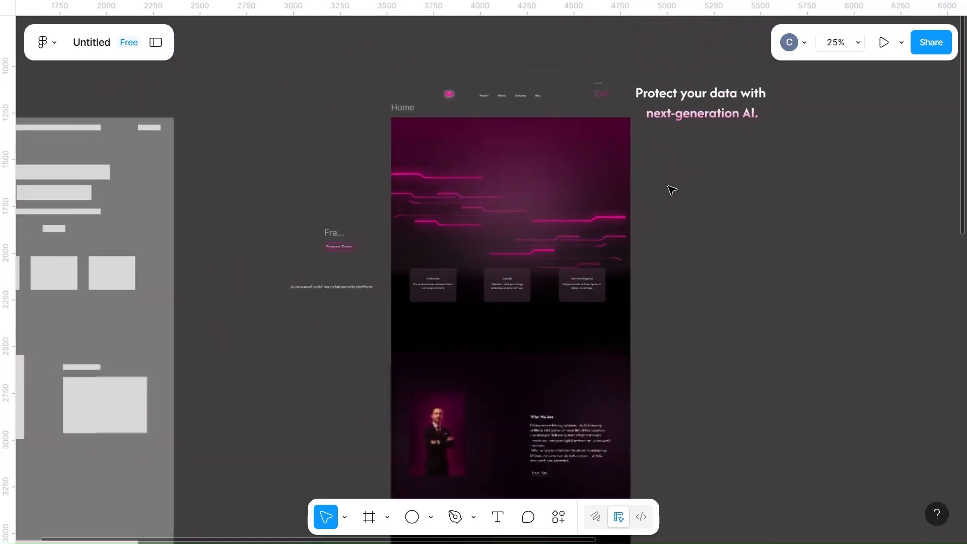
pyautogui.moveTo(671, 189); pyautogui.dragTo(524, 216)
pyautogui.moveTo(536, 135); pyautogui.dragTo(364, 214)
pyautogui.moveTo(178, 314); pyautogui.dragTo(349, 245)
pyautogui.moveTo(193, 262); pyautogui.dragTo(361, 246)
pyautogui.scroll(5, 361, 246)
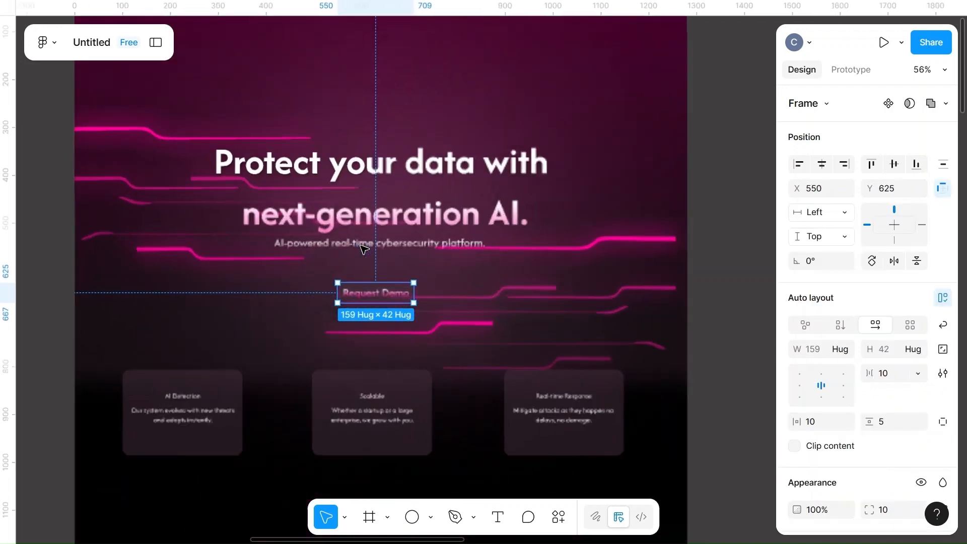
pyautogui.moveTo(377, 304); pyautogui.dragTo(373, 303)
# Try 80% fill opacity on the Request Demo button and settle on 90%
pyautogui.click(376, 306)
pyautogui.scroll(-2, 844, 444)
pyautogui.scroll(-2, 844, 447)
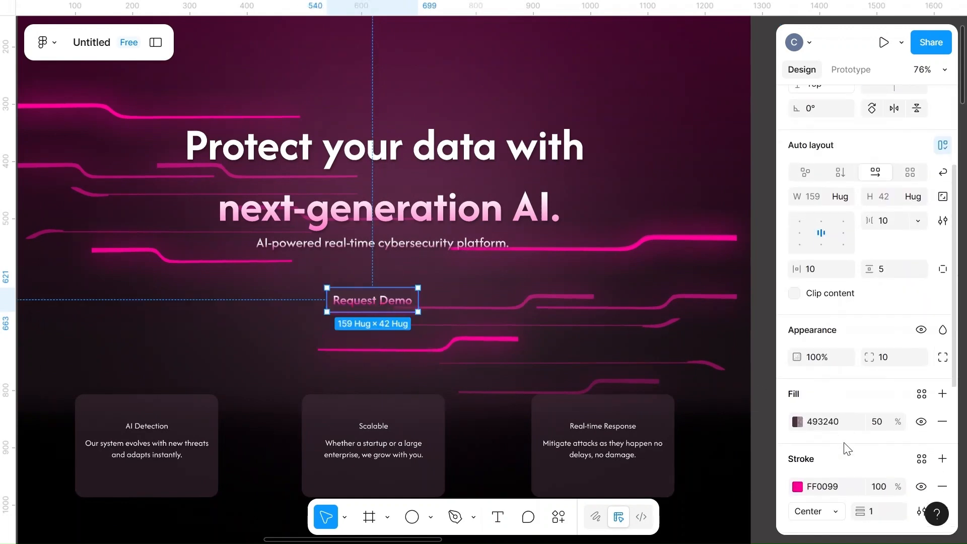
pyautogui.write('80')
pyautogui.press('Return')
pyautogui.click(881, 424)
pyautogui.write('90')
pyautogui.click(842, 386)
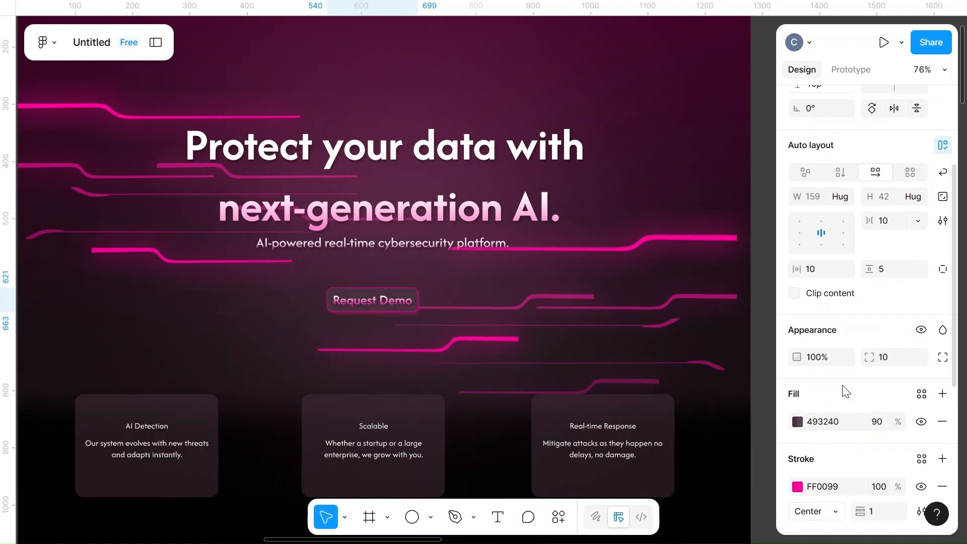
pyautogui.scroll(-5, 638, 311)
pyautogui.hscroll(3, 638, 311)
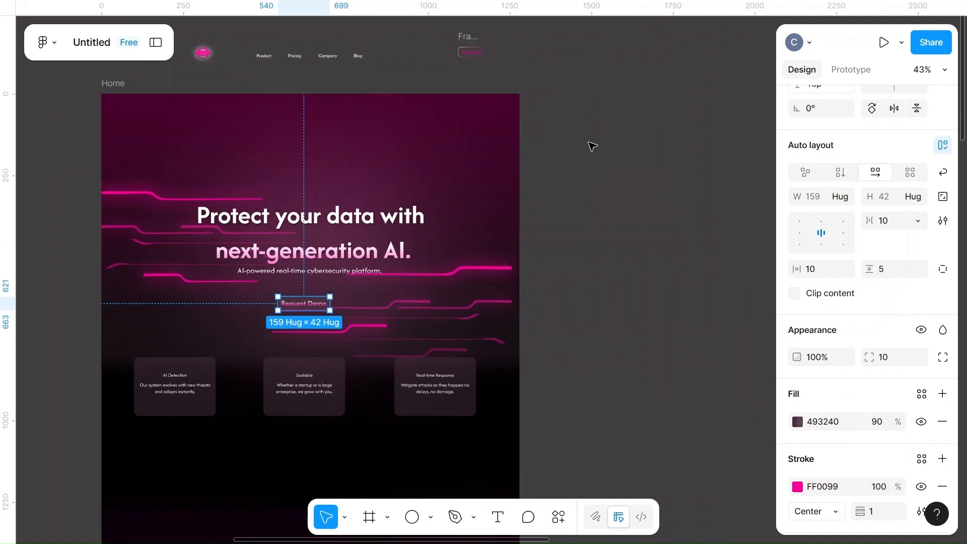
# Move the navigation links and the Free Trial button from above the Home frame into the hero's header row
pyautogui.click(592, 146)
pyautogui.scroll(5, 565, 158)
pyautogui.hscroll(3, 565, 158)
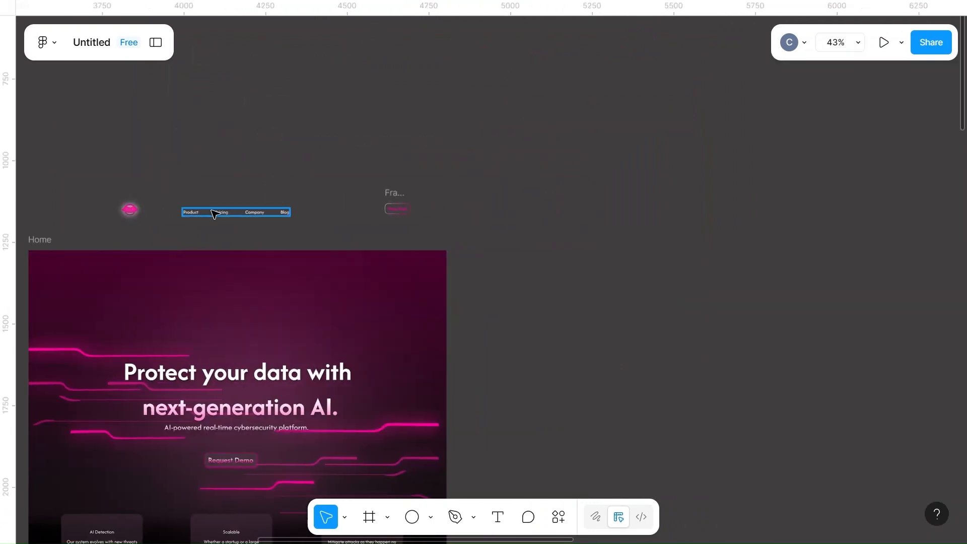
pyautogui.moveTo(219, 214); pyautogui.dragTo(229, 272)
pyautogui.scroll(5, 229, 272)
pyautogui.rightClick(244, 274)
pyautogui.click(303, 175)
pyautogui.moveTo(615, 108); pyautogui.dragTo(624, 254)
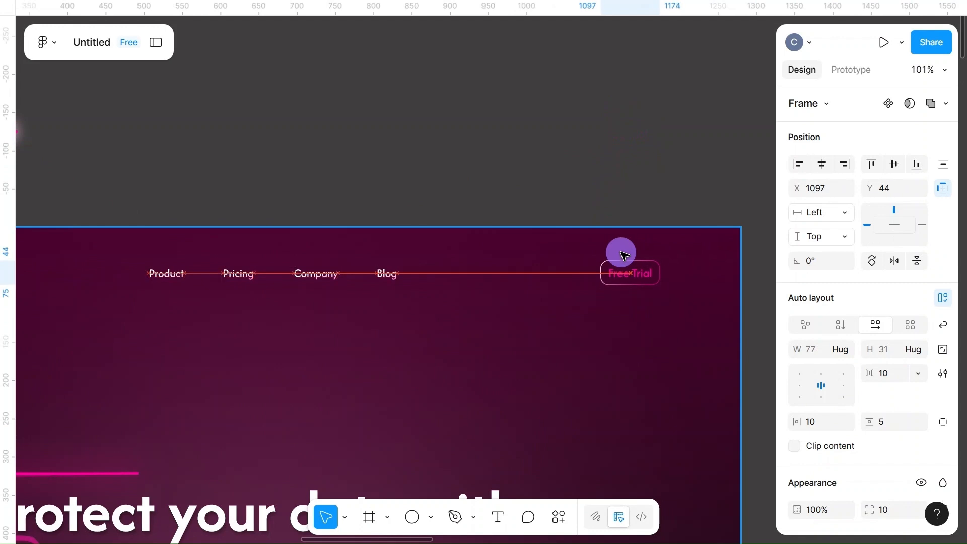
# Review the page from the new header down through the feature cards and the Who We Are section
pyautogui.hscroll(-3, 378, 281)
pyautogui.scroll(-5, 378, 281)
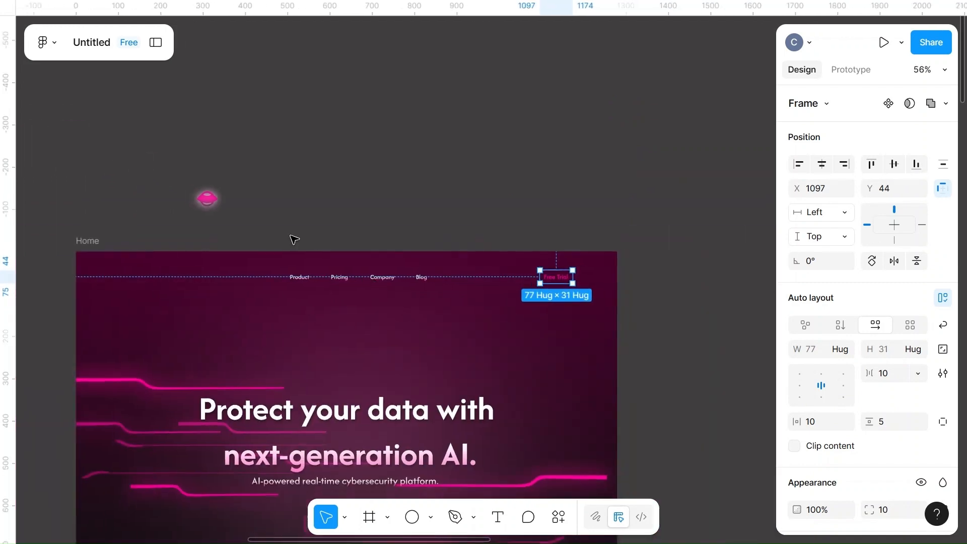
pyautogui.click(210, 198)
pyautogui.press('Escape')
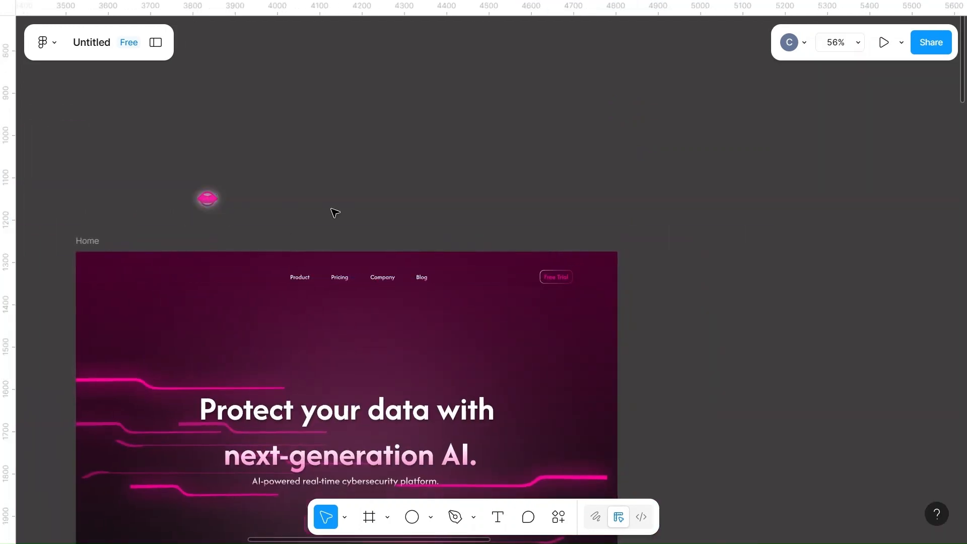
pyautogui.scroll(-15, 335, 212)
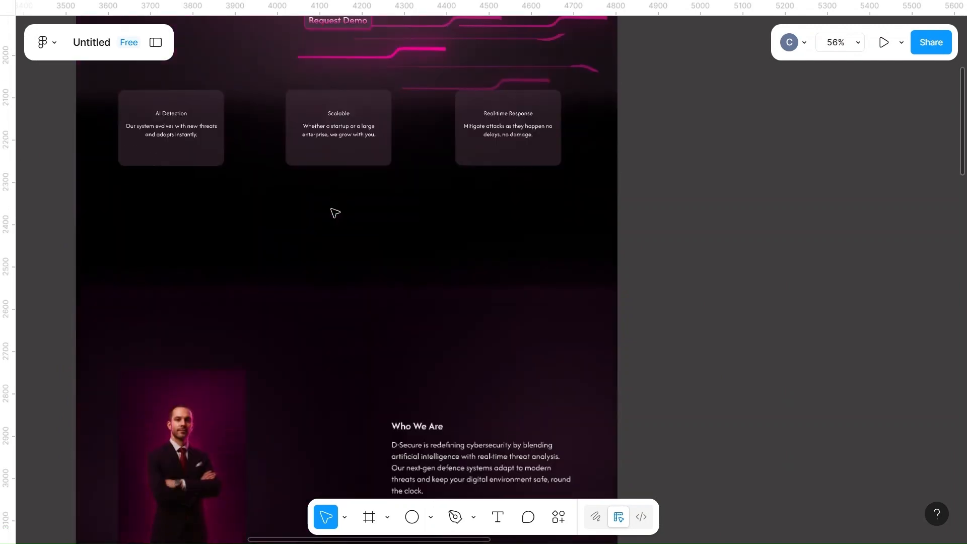
pyautogui.scroll(-5, 335, 212)
pyautogui.scroll(15, 334, 211)
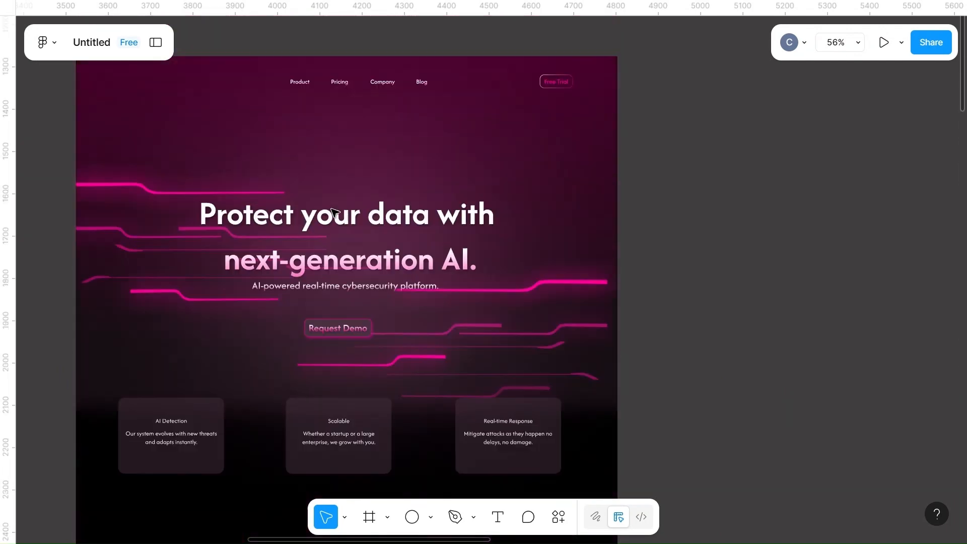
# Add a "D-Secure" text above the Home frame and set it to size 25 in Bold
pyautogui.scroll(7, 335, 212)
pyautogui.press('t')
pyautogui.click(300, 351)
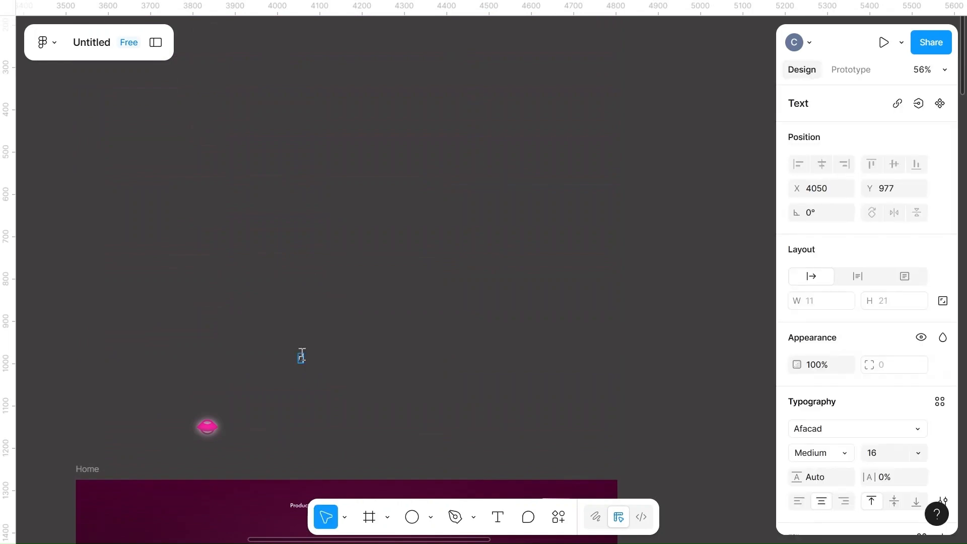
pyautogui.press('Escape')
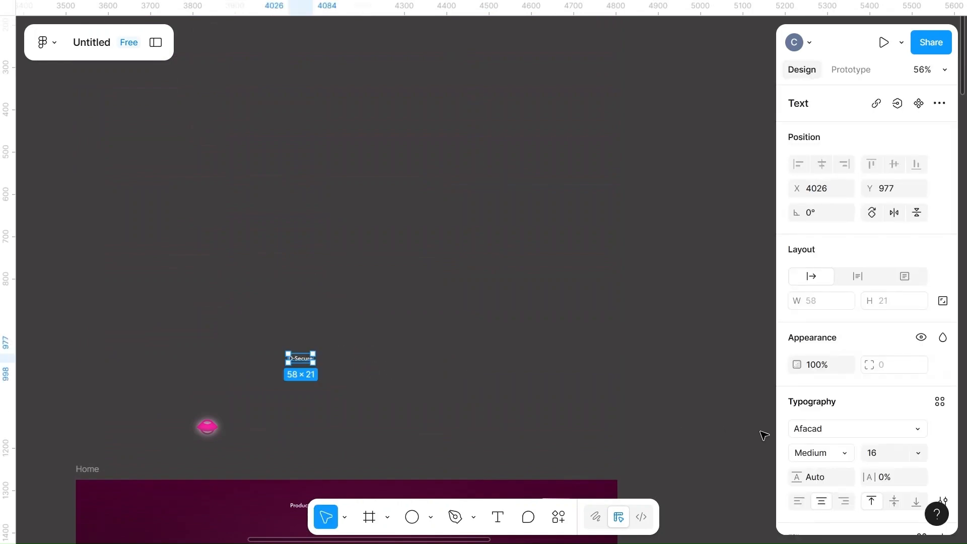
pyautogui.click(881, 456)
pyautogui.write('25')
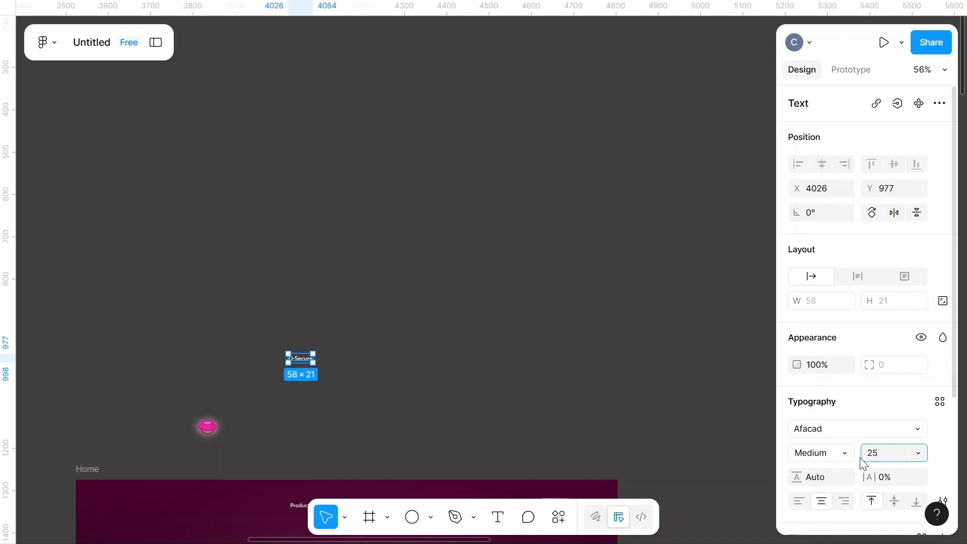
pyautogui.click(845, 457)
pyautogui.click(823, 376)
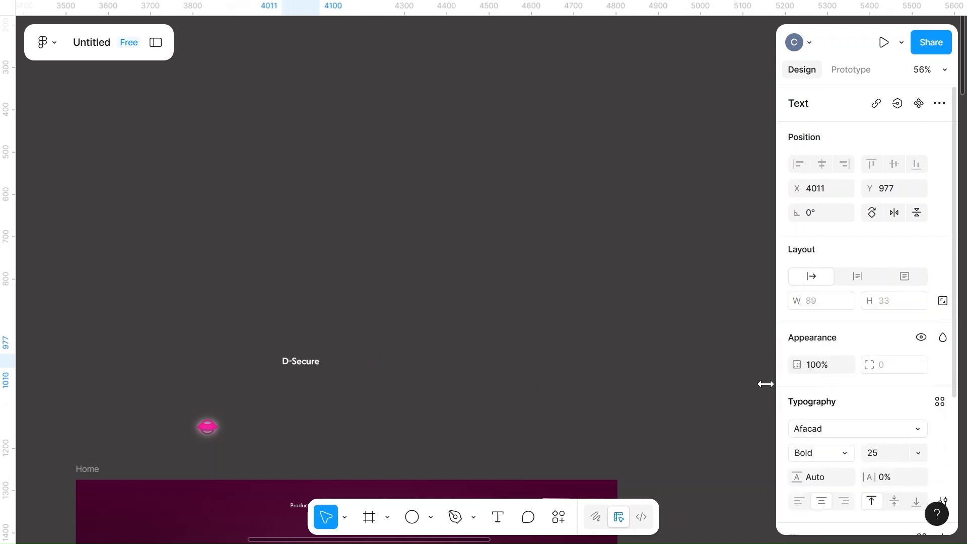
# Set the D-Secure text's fill to the page's pink FF0099
pyautogui.scroll(-4, 839, 479)
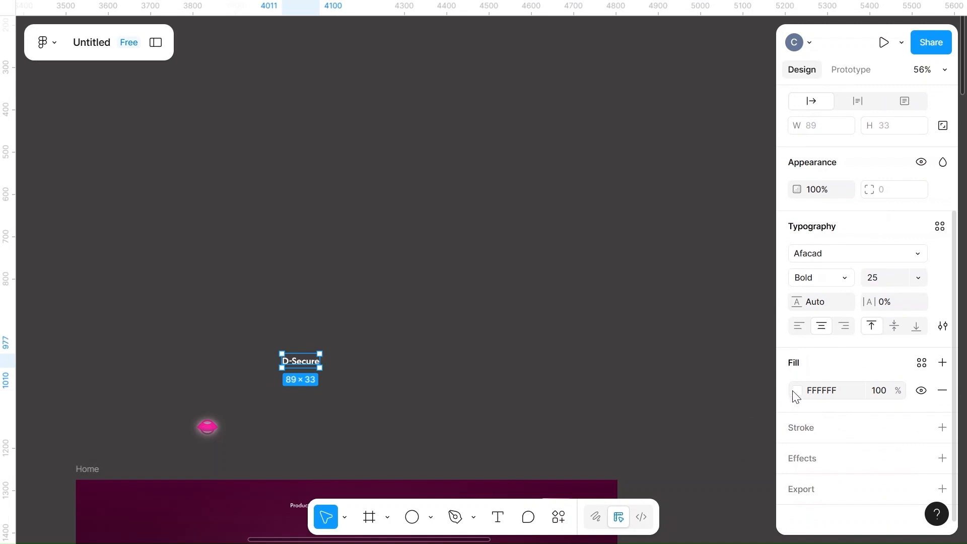
pyautogui.click(797, 391)
pyautogui.click(669, 477)
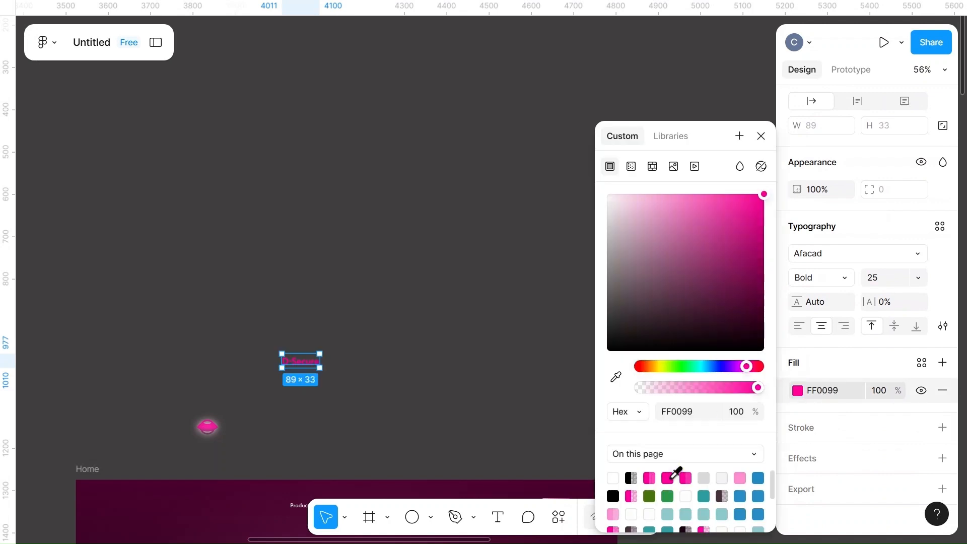
pyautogui.click(483, 356)
# Ungroup the logo icon above the Home frame and move its shapes closer to the D-Secure text
pyautogui.scroll(-2, 483, 358)
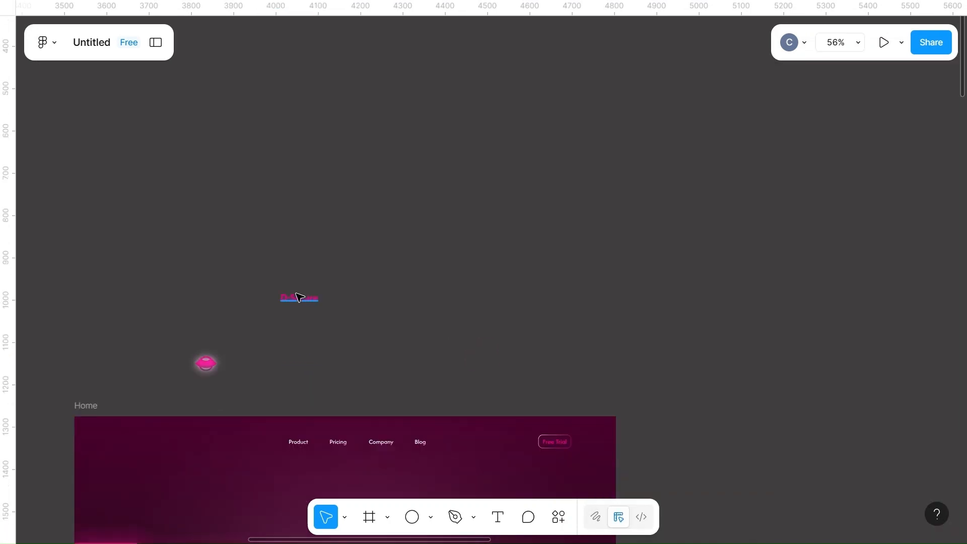
pyautogui.click(205, 362)
pyautogui.rightClick(207, 362)
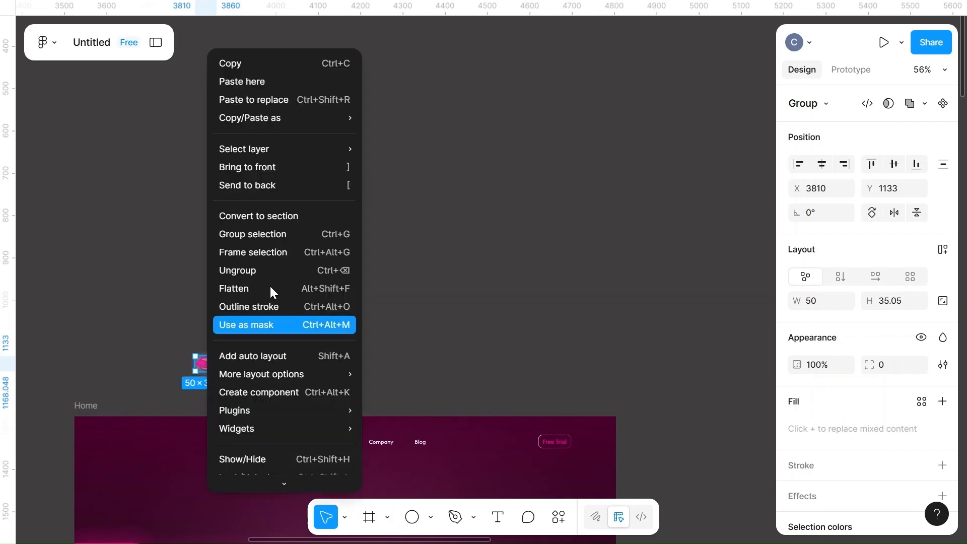
pyautogui.click(252, 271)
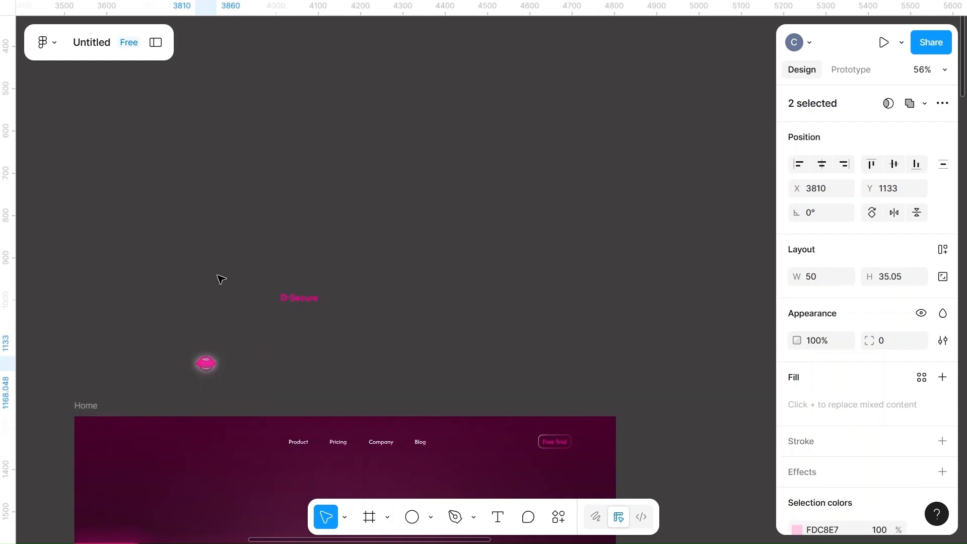
pyautogui.moveTo(205, 364); pyautogui.dragTo(269, 372)
pyautogui.click(269, 372)
pyautogui.click(219, 373)
pyautogui.scroll(1, 219, 373)
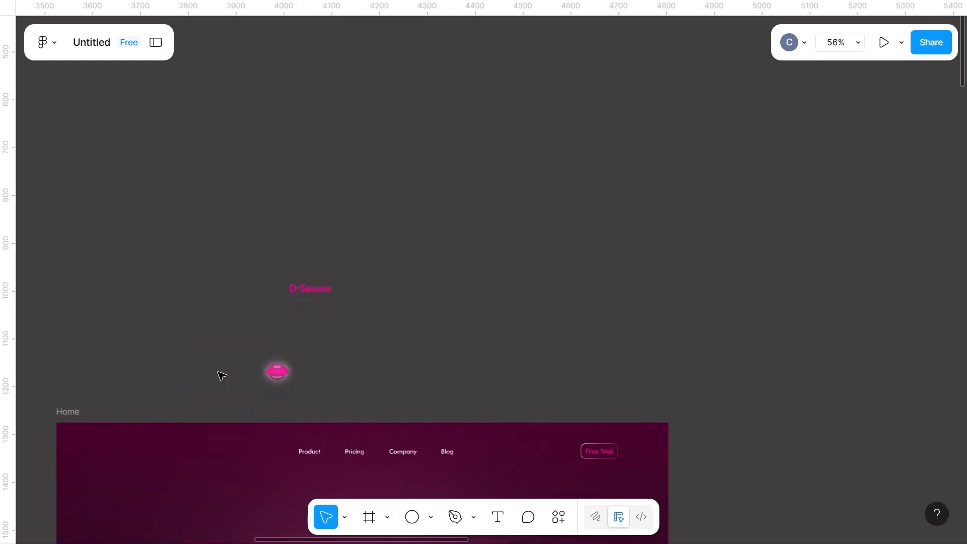
# Separate the pink gradient logo shape from its blurred glow copy and remove the glow copy's FDC8E7 fill
pyautogui.scroll(3, 222, 376)
pyautogui.click(344, 376)
pyautogui.moveTo(344, 376); pyautogui.dragTo(453, 377)
pyautogui.click(348, 377)
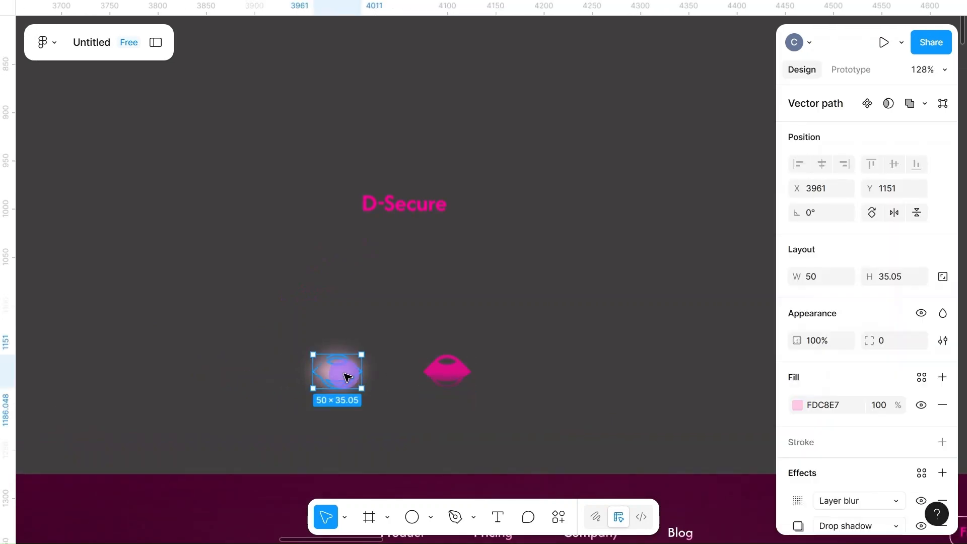
pyautogui.click(941, 404)
pyautogui.click(366, 384)
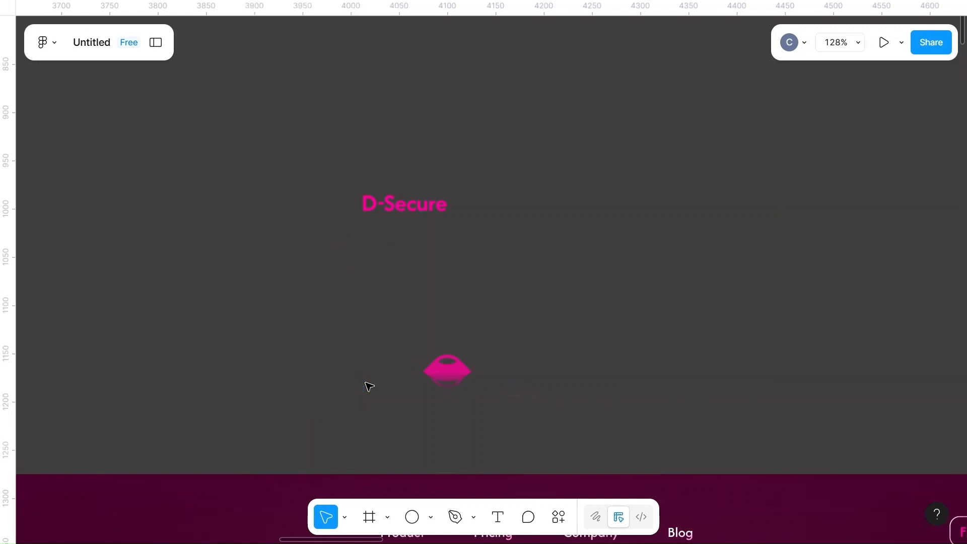
# Change the 100% stop of the logo shape's linear gradient to light pink FF8FD2
pyautogui.click(447, 375)
pyautogui.click(797, 405)
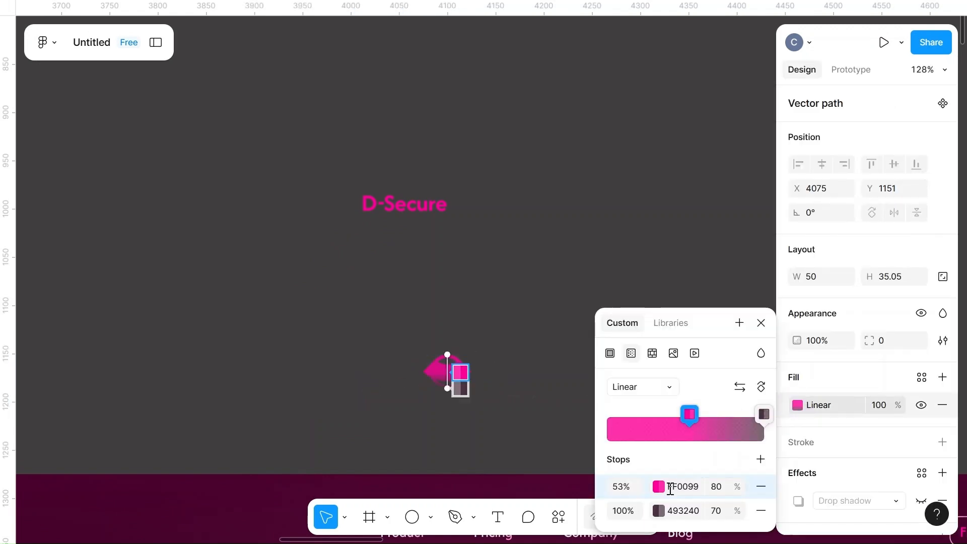
pyautogui.click(658, 510)
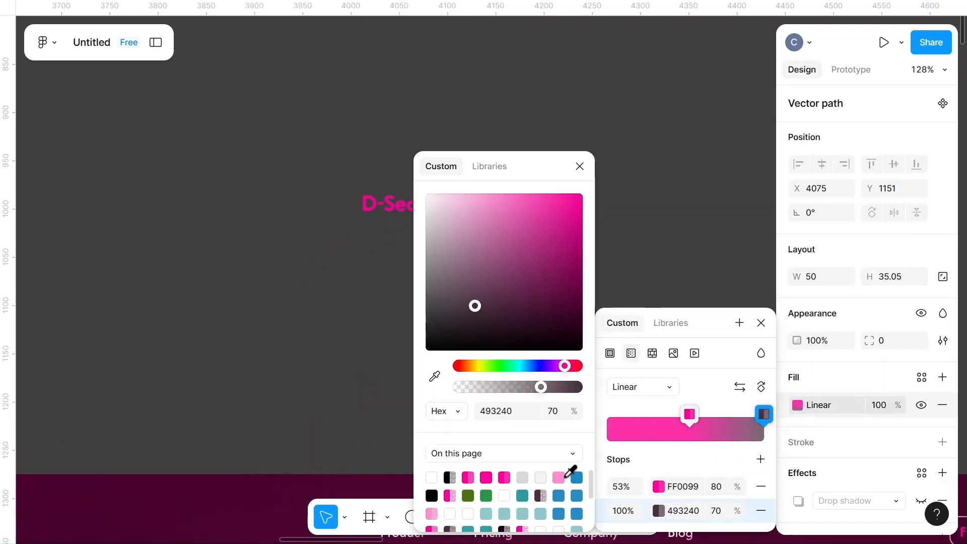
pyautogui.click(564, 476)
pyautogui.press('Escape')
pyautogui.hscroll(2, 394, 378)
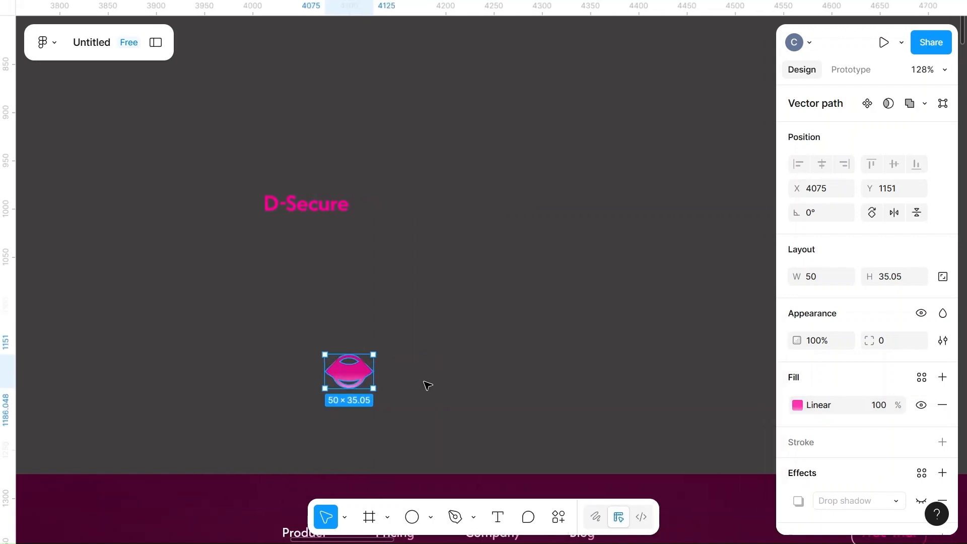
# Set the logo gradient's stop opacities to 60% for FF8FD2 and 90% for FF0099
pyautogui.click(797, 405)
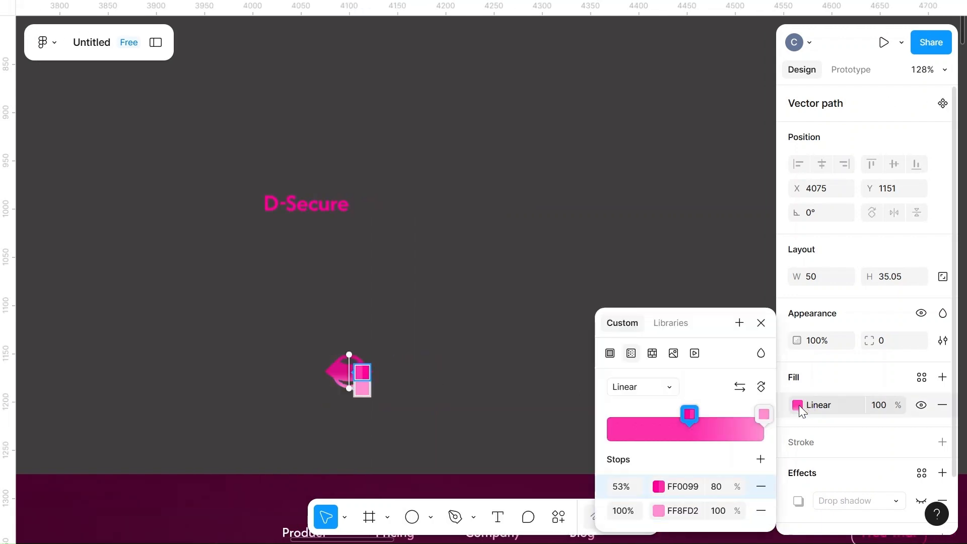
pyautogui.click(726, 513)
pyautogui.press('Escape')
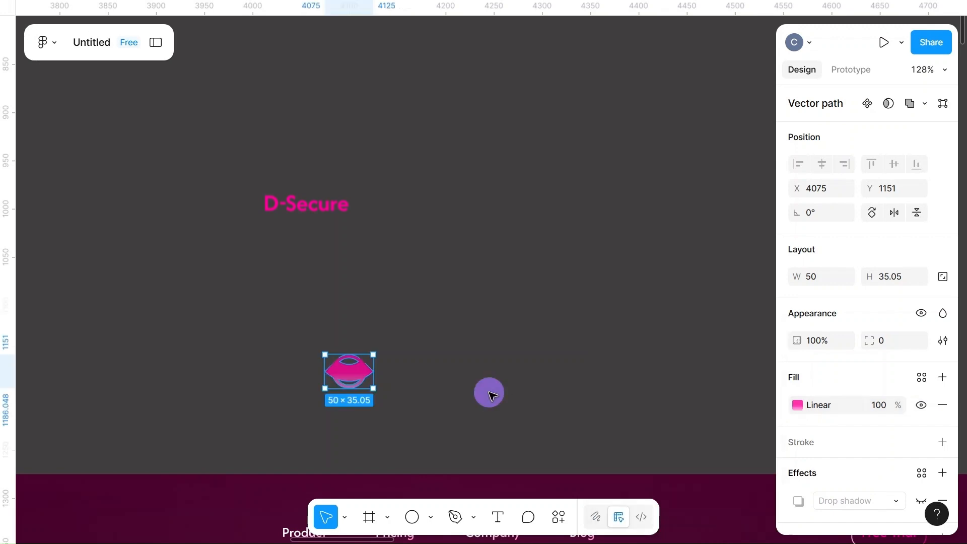
pyautogui.press('Escape')
pyautogui.click(351, 371)
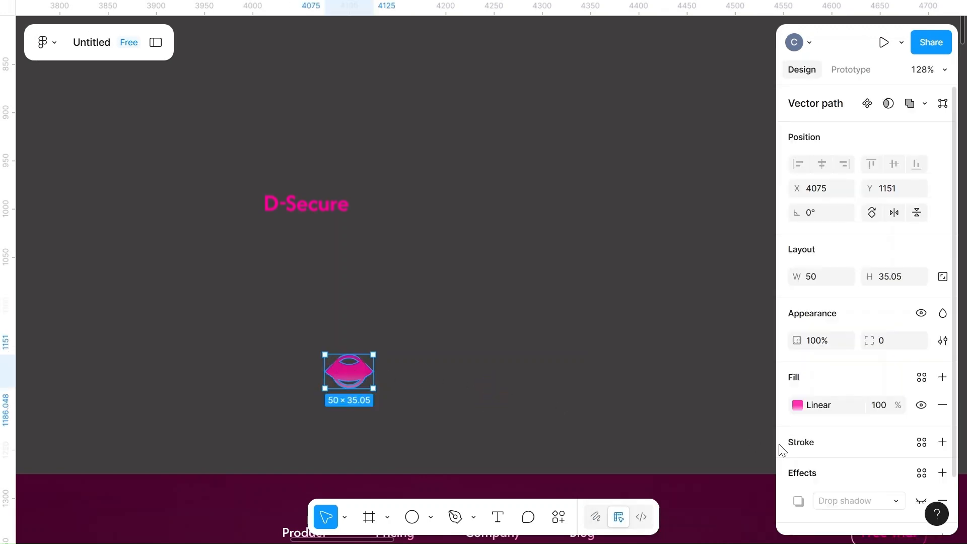
pyautogui.click(797, 406)
pyautogui.click(724, 487)
pyautogui.write('9')
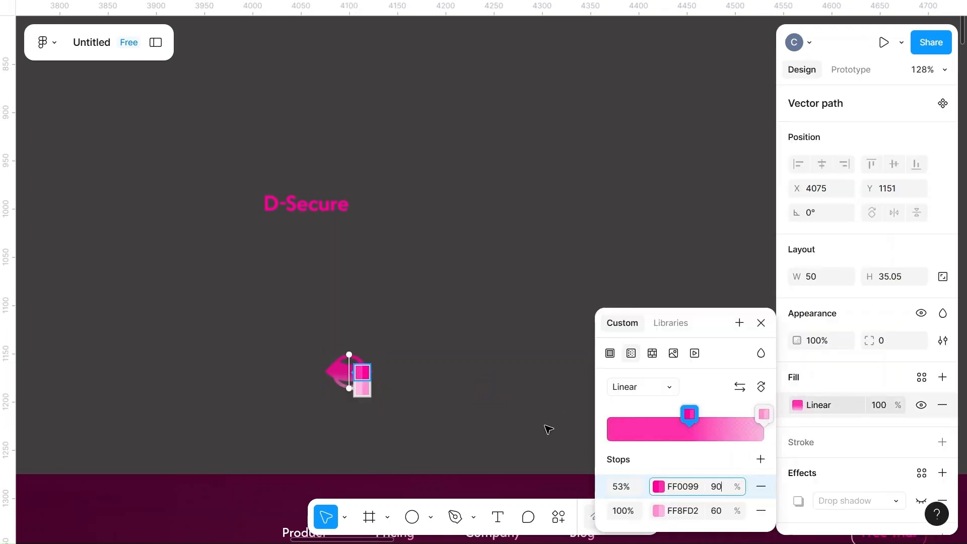
pyautogui.write('0')
pyautogui.press('Escape')
# Place the logo icon at the left end of the hero's header with the D-Secure text beside it at X 129, Y 48
pyautogui.scroll(-5, 547, 426)
pyautogui.press('Escape')
pyautogui.moveTo(452, 400); pyautogui.dragTo(231, 479)
pyautogui.moveTo(437, 323); pyautogui.dragTo(274, 478)
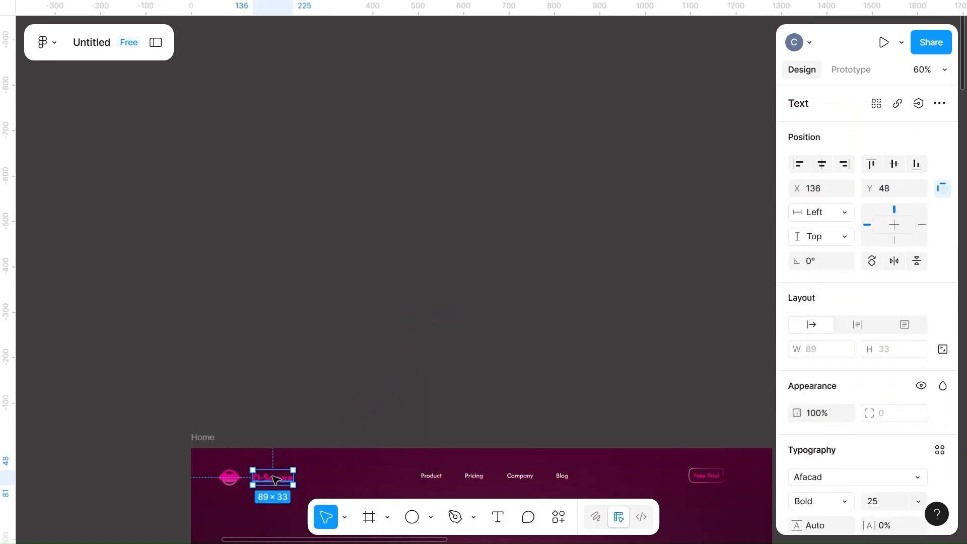
pyautogui.click(517, 358)
pyautogui.scroll(-5, 517, 357)
pyautogui.moveTo(275, 302); pyautogui.dragTo(271, 303)
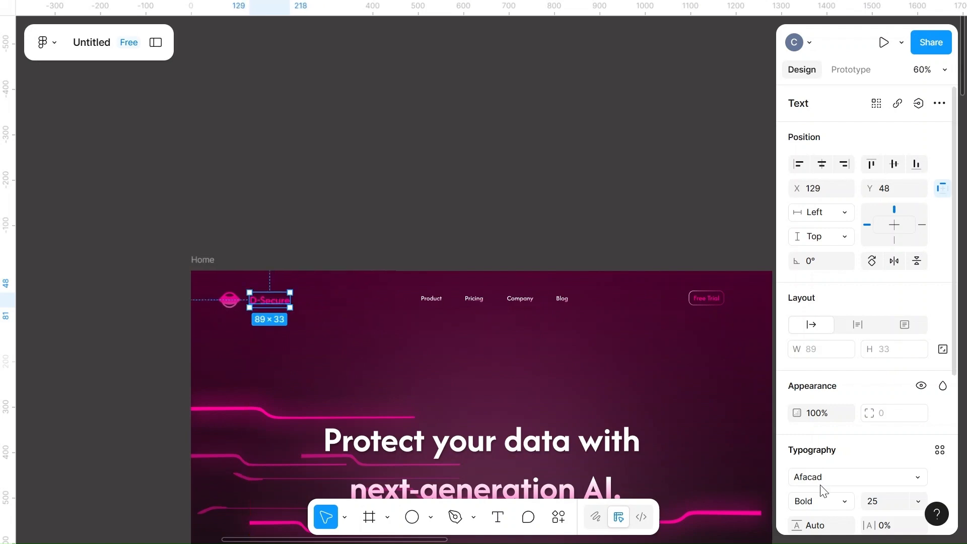
# Enlarge the header's D-Secure text to size 30 and nudge it to X 129, Y 47
pyautogui.scroll(-1, 879, 482)
pyautogui.click(888, 478)
pyautogui.write('300')
pyautogui.press('BackSpace')
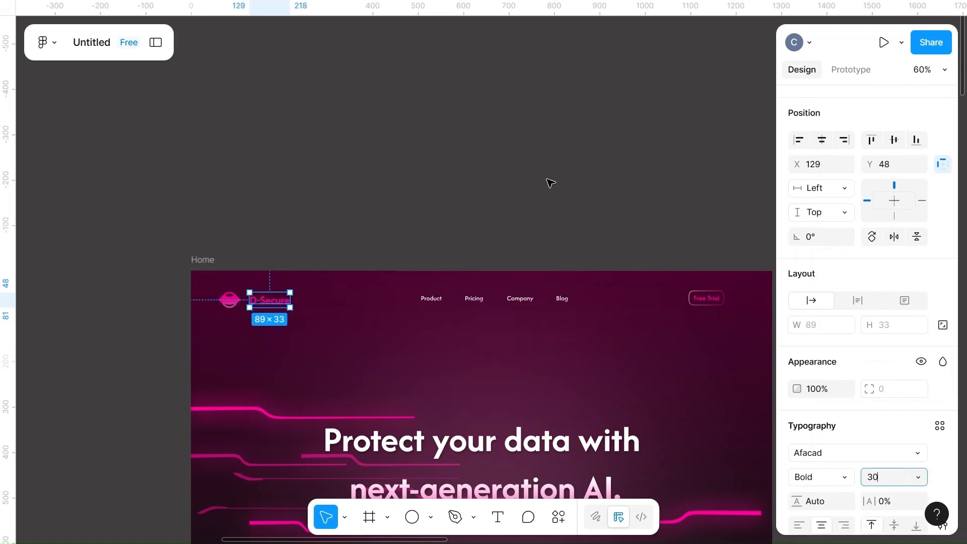
pyautogui.click(539, 180)
pyautogui.moveTo(260, 302); pyautogui.dragTo(265, 302)
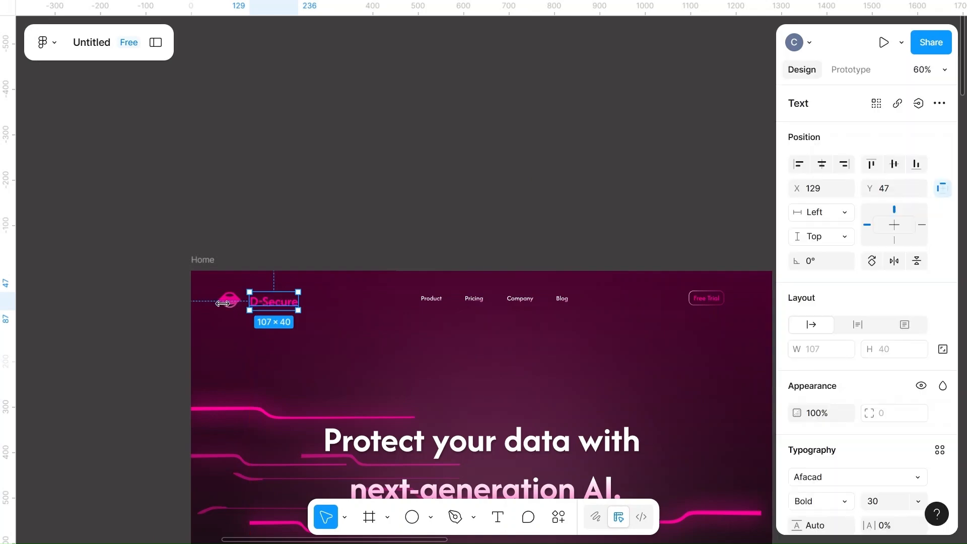
# Align the logo icon and D-Secure text on their vertical centres and set the spacing between them to 20
pyautogui.keyDown('shift'); pyautogui.click(226, 301); pyautogui.keyUp('shift')
pyautogui.click(893, 168)
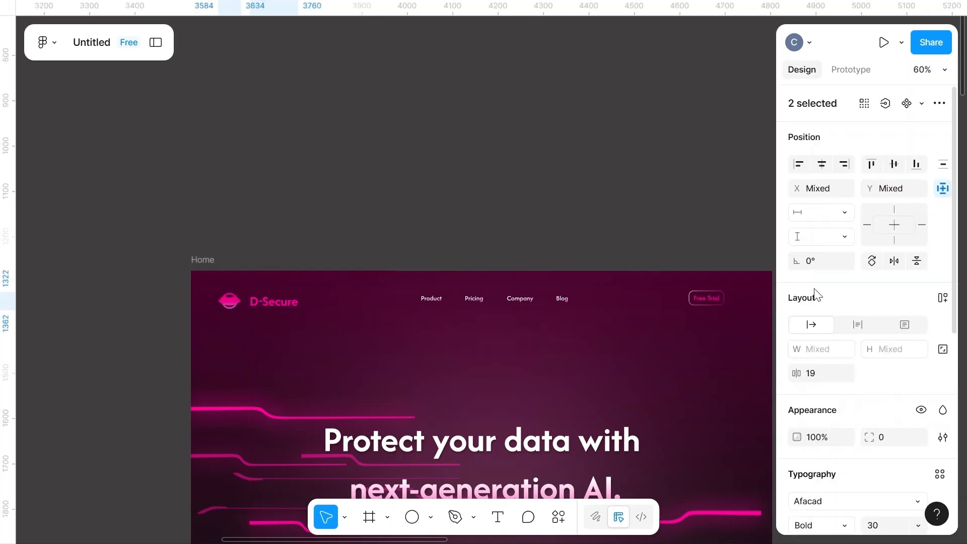
pyautogui.click(485, 186)
# Group the logo icon with the D-Secure text
pyautogui.click(240, 299)
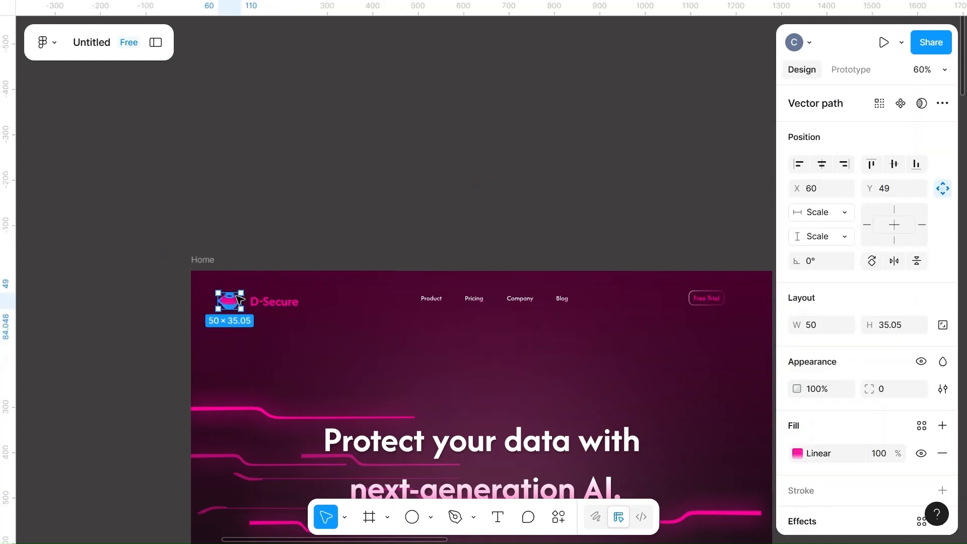
pyautogui.keyDown('shift'); pyautogui.click(270, 305); pyautogui.keyUp('shift')
pyautogui.hotkey('ctrl', 'g')
pyautogui.click(250, 306)
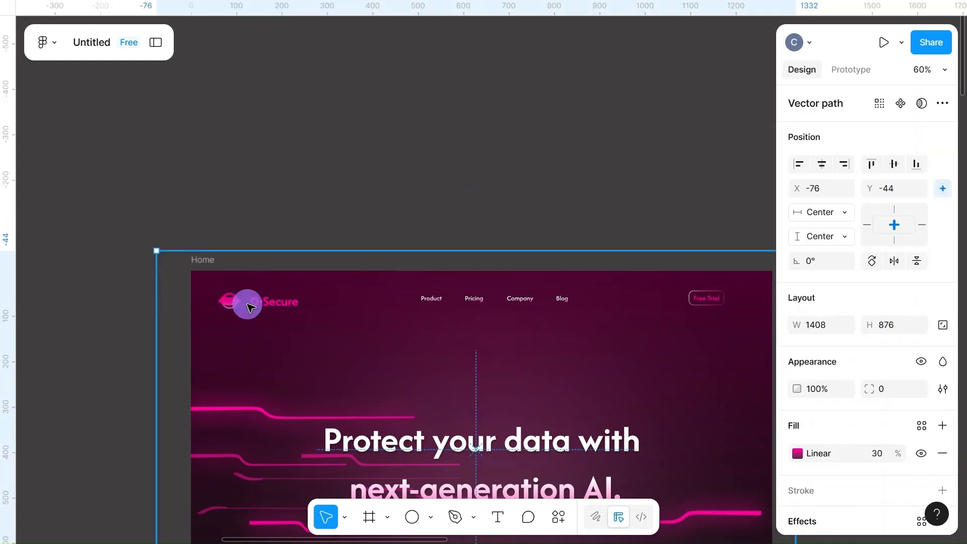
pyautogui.click(409, 135)
# Align the logo group, navigation links and Free Trial button on their vertical centres and give them equal horizontal spacing
pyautogui.click(257, 306)
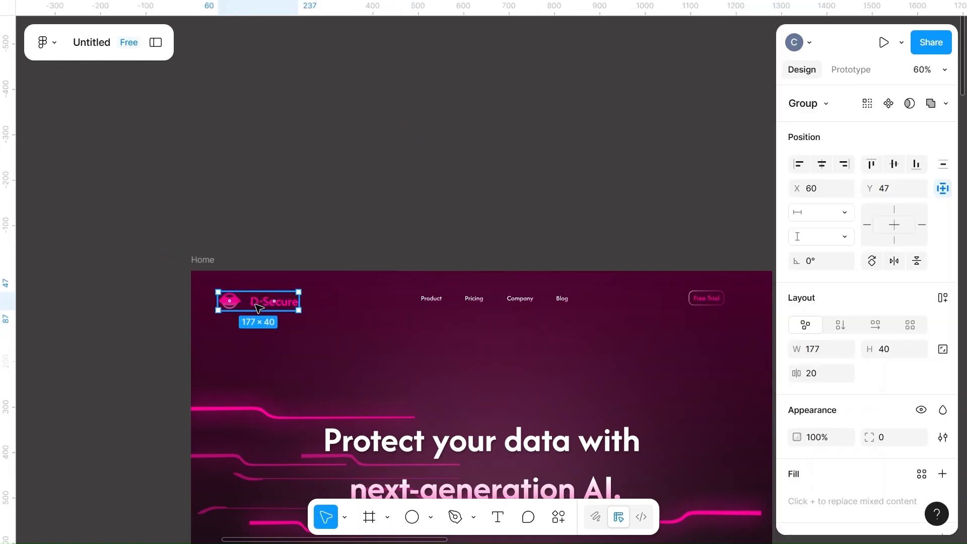
pyautogui.keyDown('shift'); pyautogui.click(503, 300); pyautogui.keyUp('shift')
pyautogui.keyDown('shift'); pyautogui.click(704, 298); pyautogui.keyUp('shift')
pyautogui.click(898, 165)
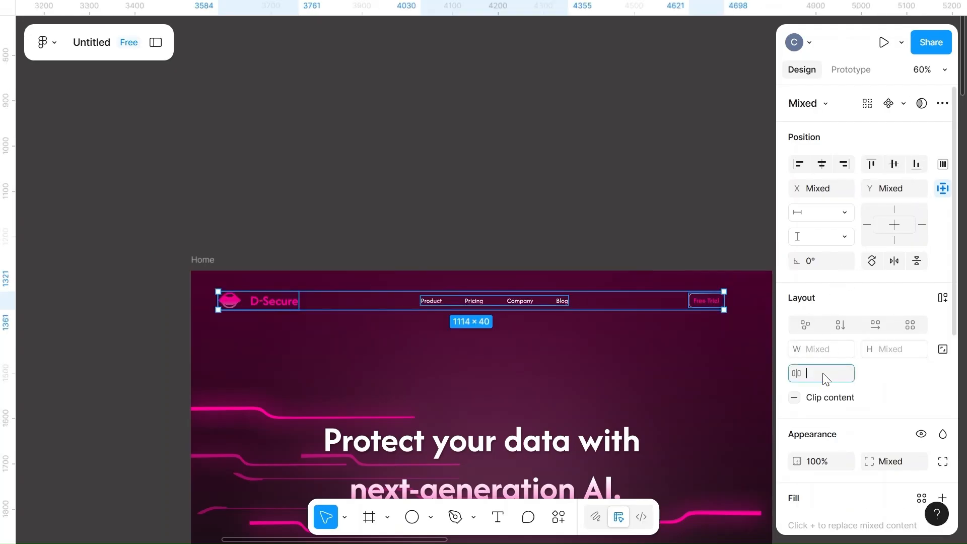
pyautogui.click(628, 218)
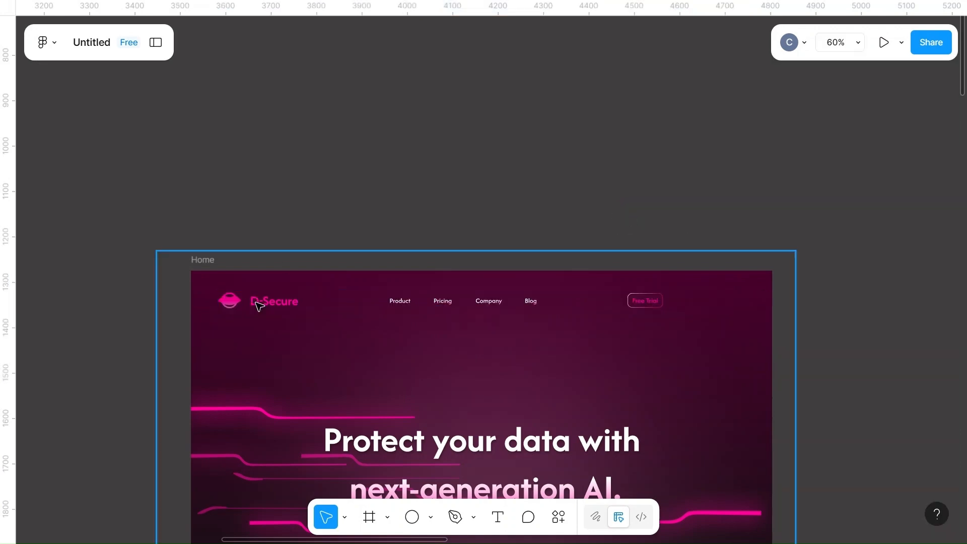
# Increase the equal horizontal spacing between the header's logo group, navigation links and Free Trial button
pyautogui.hotkey('ctrl', 'z')
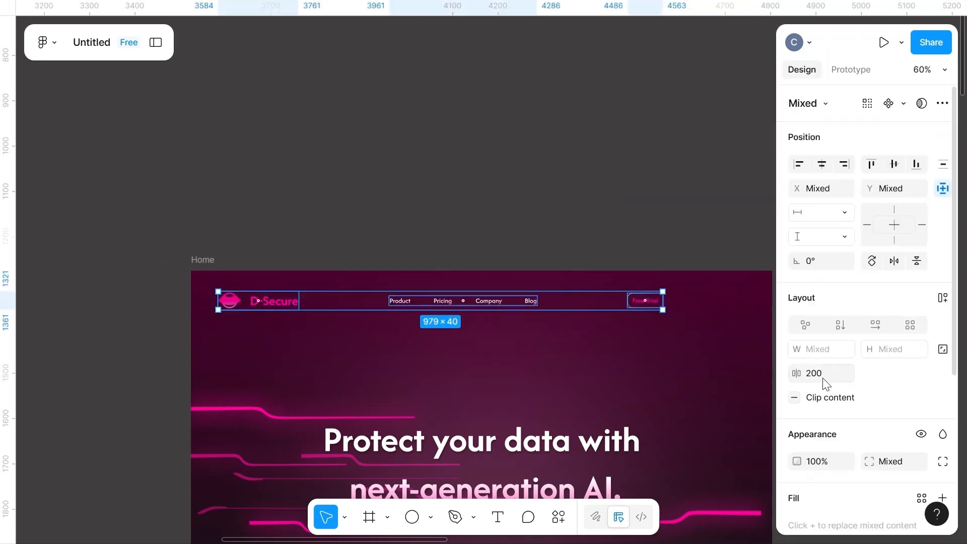
pyautogui.click(634, 219)
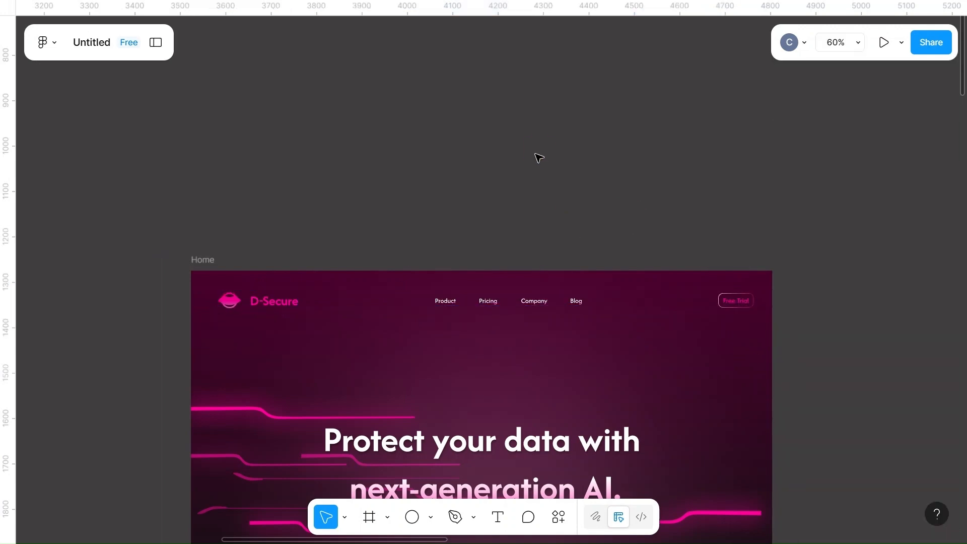
# Preview the Home frame as a prototype and review the landing page's sections from the header to the testimonial card
pyautogui.scroll(-5, 610, 164)
pyautogui.click(428, 200)
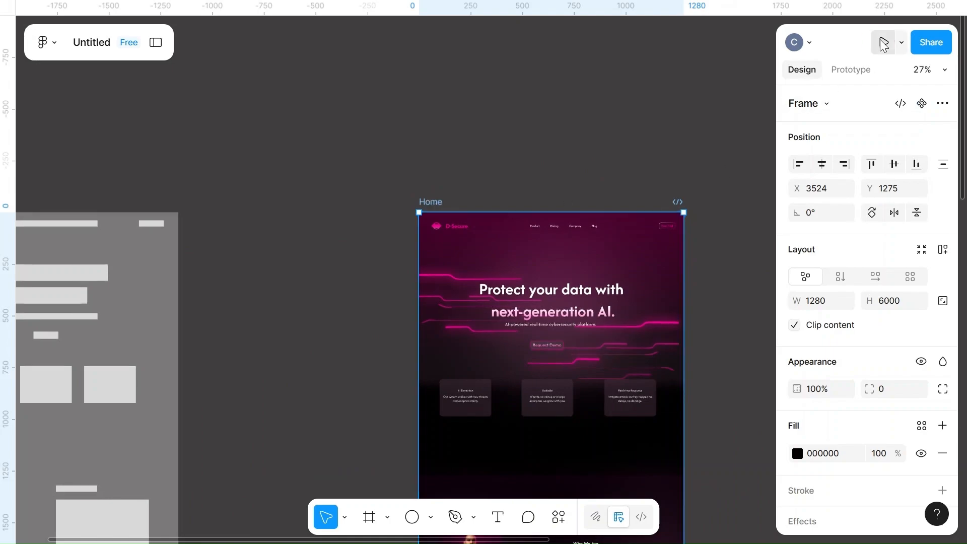
pyautogui.click(883, 43)
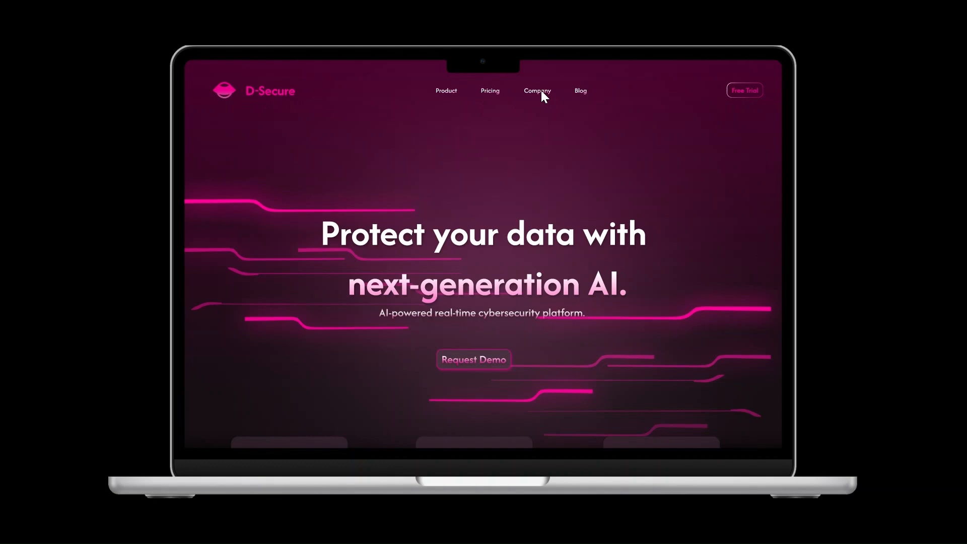
pyautogui.scroll(-3, 542, 94)
pyautogui.scroll(-2, 494, 252)
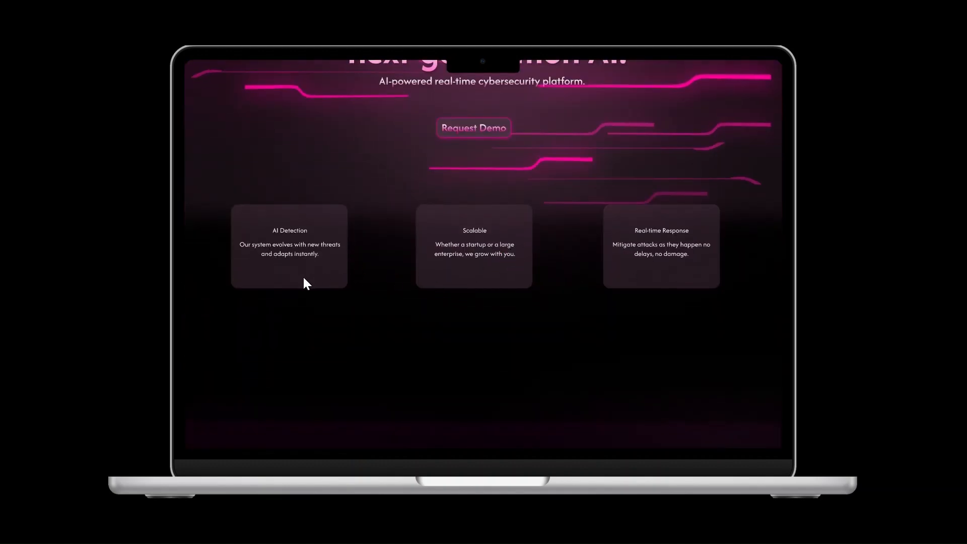
pyautogui.scroll(-5, 534, 343)
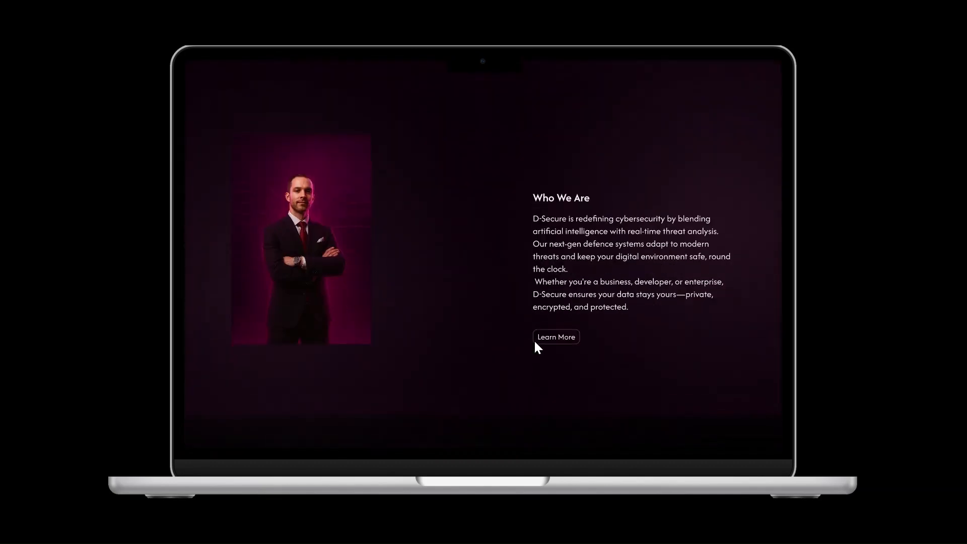
pyautogui.scroll(-5, 535, 346)
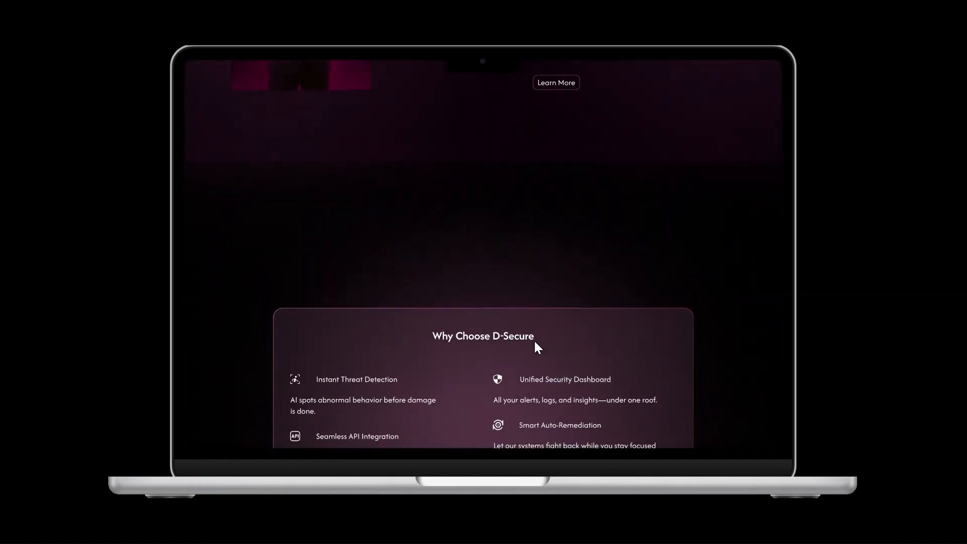
pyautogui.scroll(-3, 535, 347)
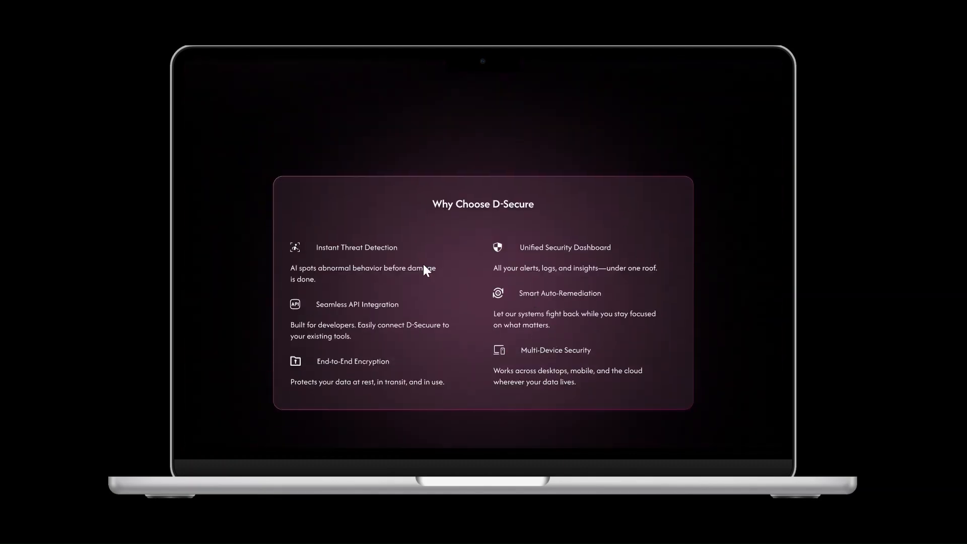
pyautogui.scroll(-7, 502, 331)
pyautogui.scroll(-3, 502, 333)
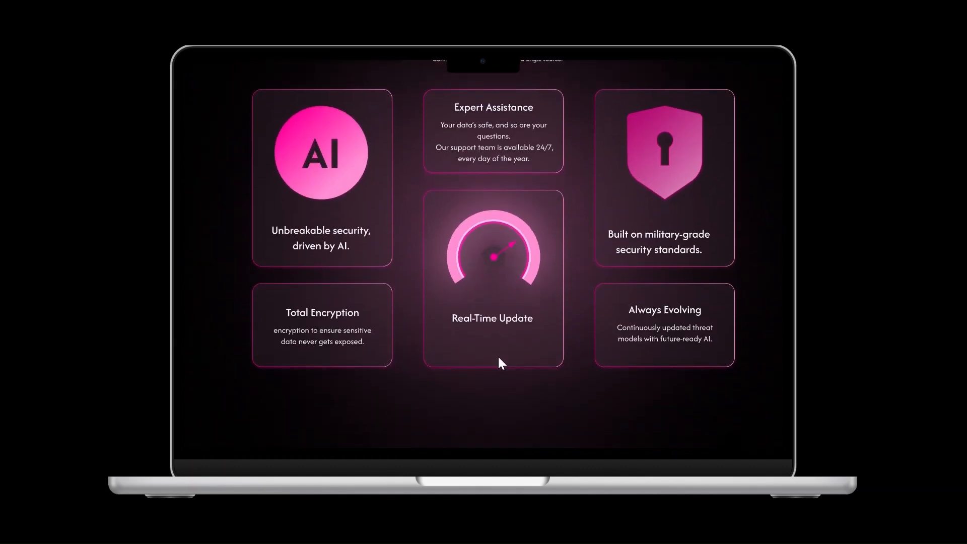
pyautogui.scroll(-10, 497, 355)
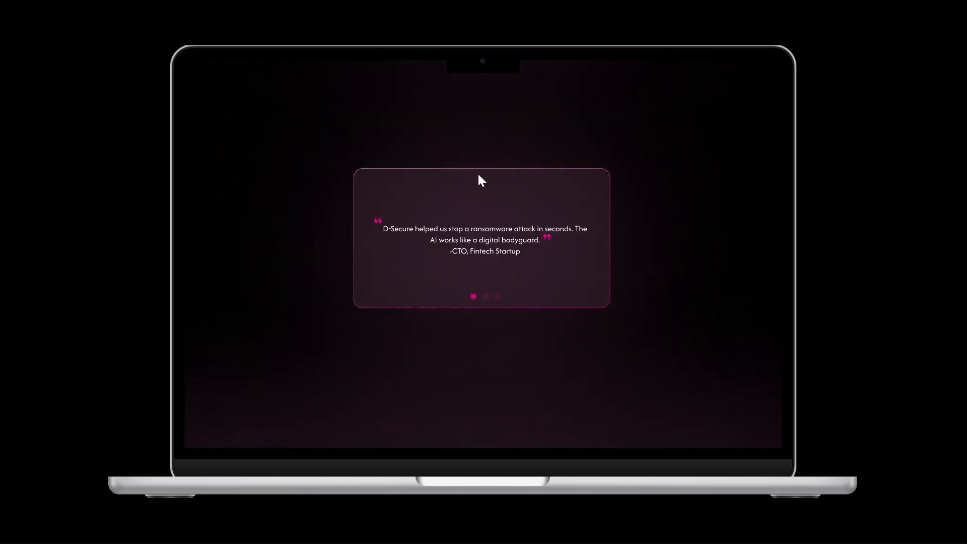
pyautogui.scroll(-8, 508, 327)
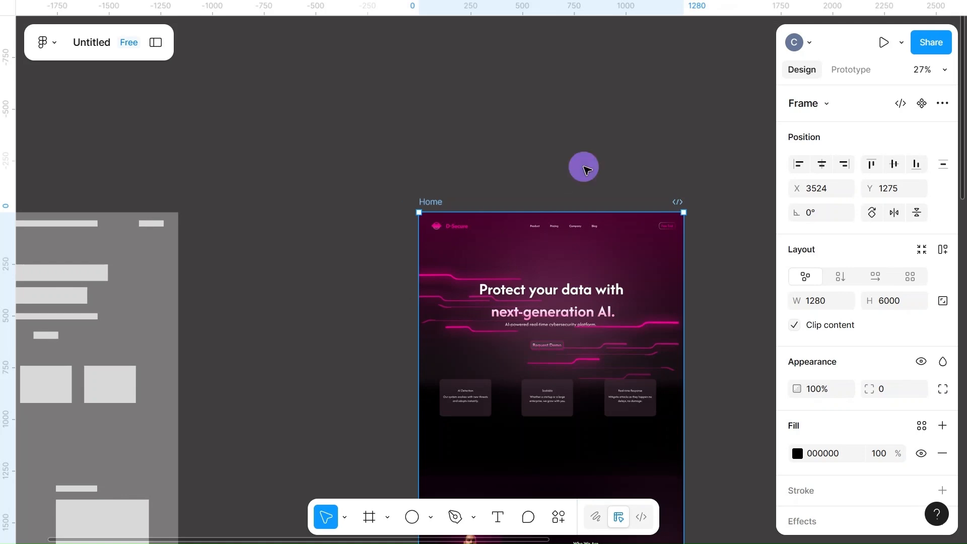
# Move the header's navigation links group closer to the logo, to X 457, Y 56
pyautogui.click(584, 169)
pyautogui.click(559, 226)
pyautogui.scroll(2, 560, 229)
pyautogui.scroll(3, 560, 229)
pyautogui.hscroll(5, 503, 221)
pyautogui.moveTo(385, 223); pyautogui.dragTo(345, 225)
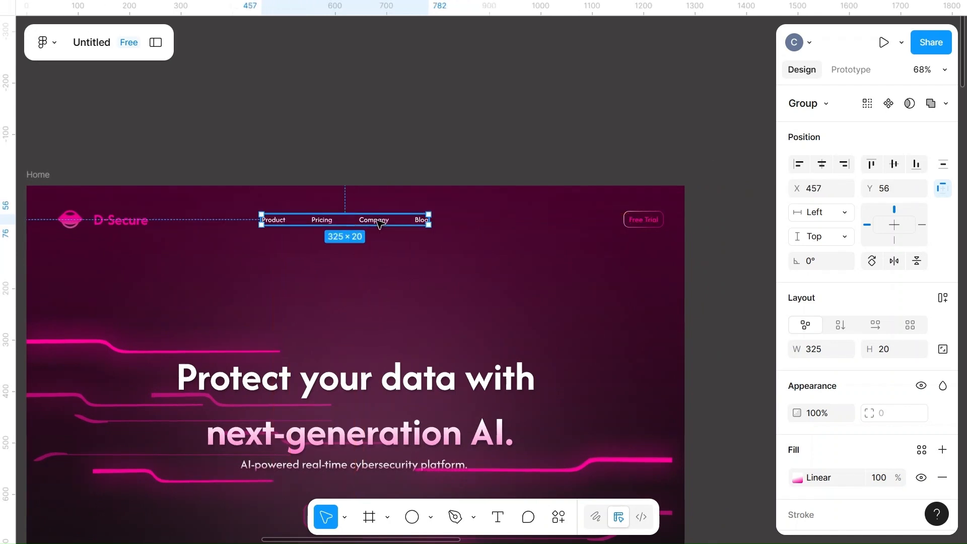
pyautogui.click(375, 93)
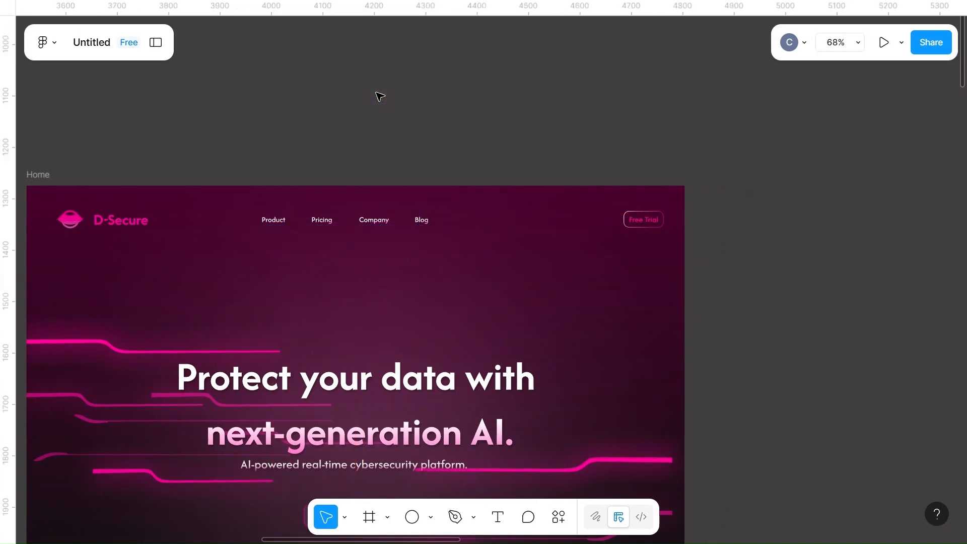
# Set the Free Trial button's text size to 17 and recolour the text a lighter pink
pyautogui.click(642, 220)
pyautogui.doubleClick(642, 220)
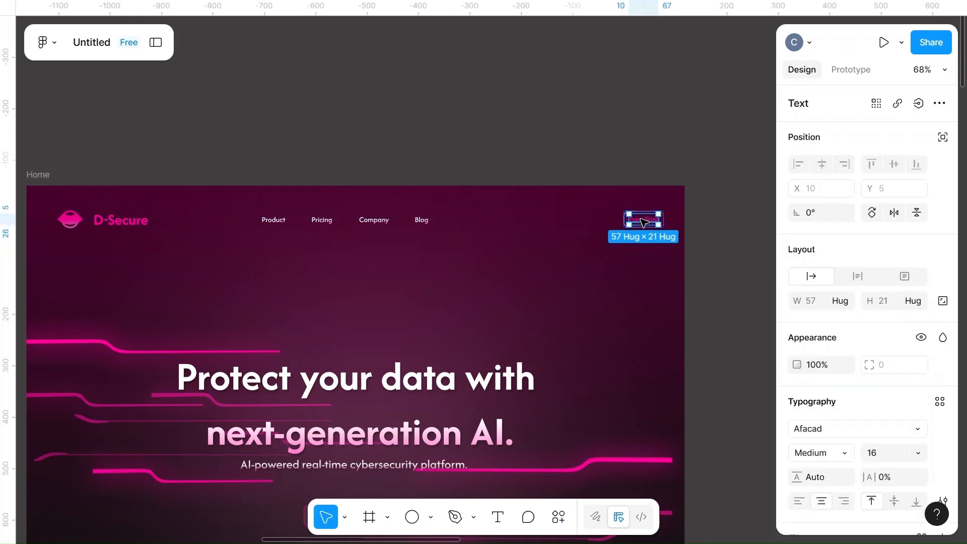
pyautogui.scroll(6, 642, 221)
pyautogui.hscroll(3, 642, 221)
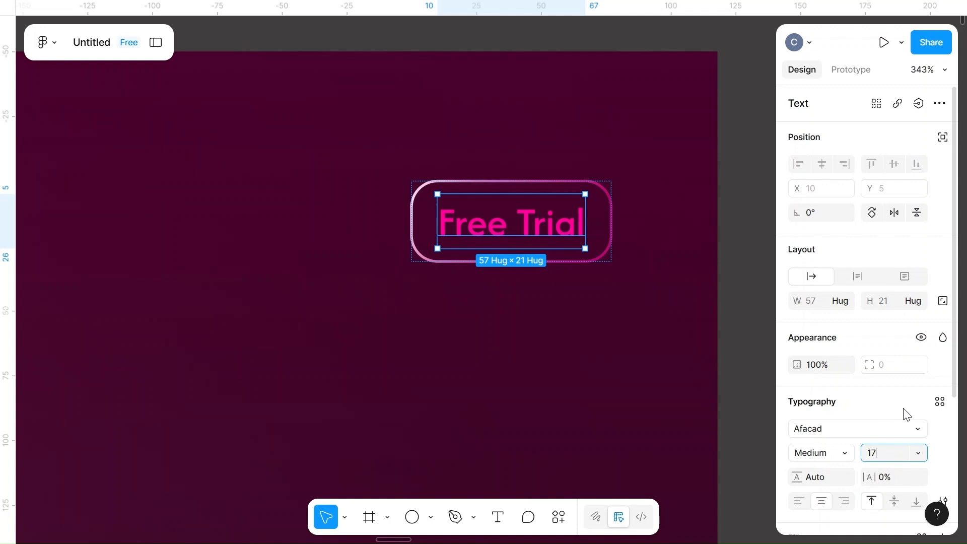
pyautogui.scroll(-3, 824, 422)
pyautogui.click(797, 415)
pyautogui.click(739, 477)
pyautogui.click(439, 351)
pyautogui.scroll(-5, 440, 351)
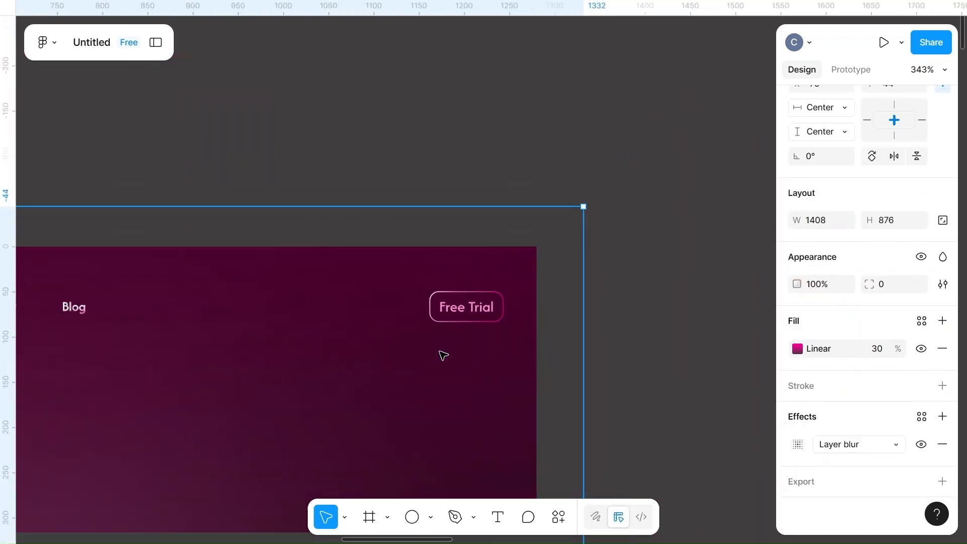
# Give the AI Detection card a linear gradient fill from 493240 to AF7899 and tilt its direction diagonally toward the lower right corner
pyautogui.scroll(-2, 280, 383)
pyautogui.hscroll(-5, 280, 383)
pyautogui.scroll(-5, 281, 388)
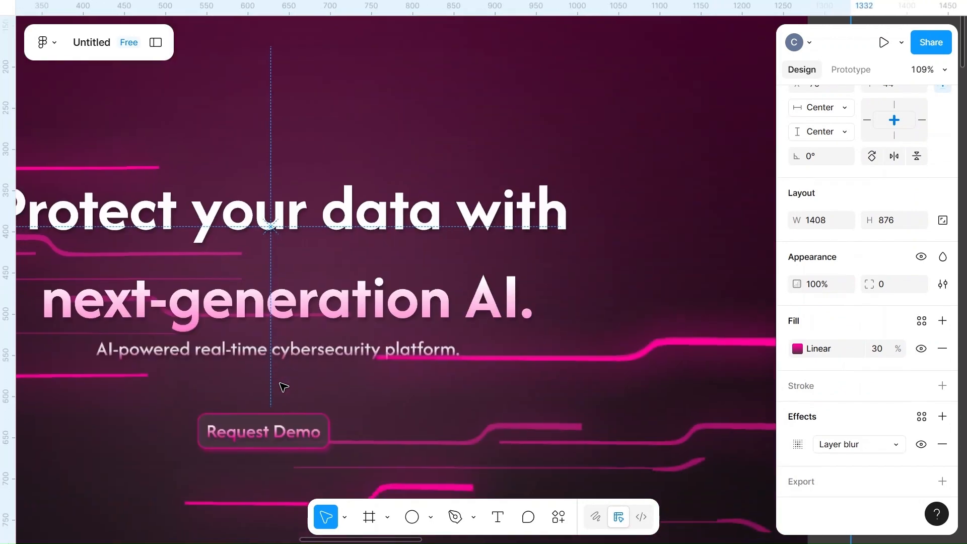
pyautogui.scroll(-4, 282, 388)
pyautogui.scroll(-2, 280, 388)
pyautogui.click(230, 287)
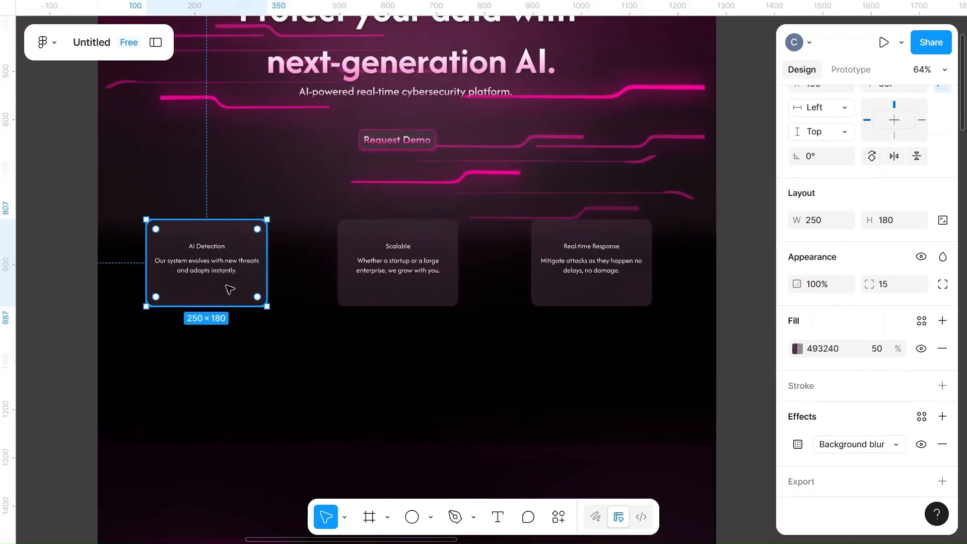
pyautogui.click(797, 349)
pyautogui.click(632, 168)
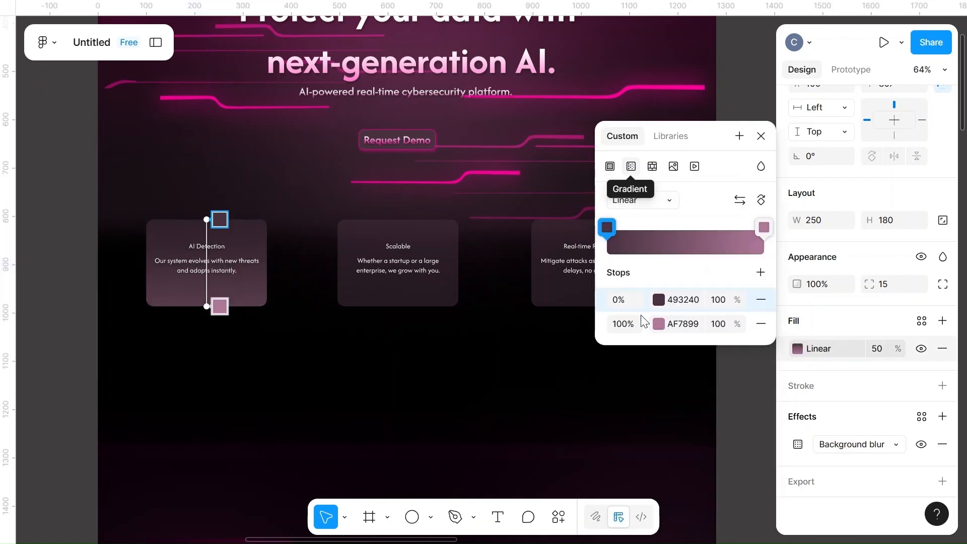
pyautogui.moveTo(218, 220); pyautogui.dragTo(183, 227)
pyautogui.moveTo(208, 308); pyautogui.dragTo(221, 304)
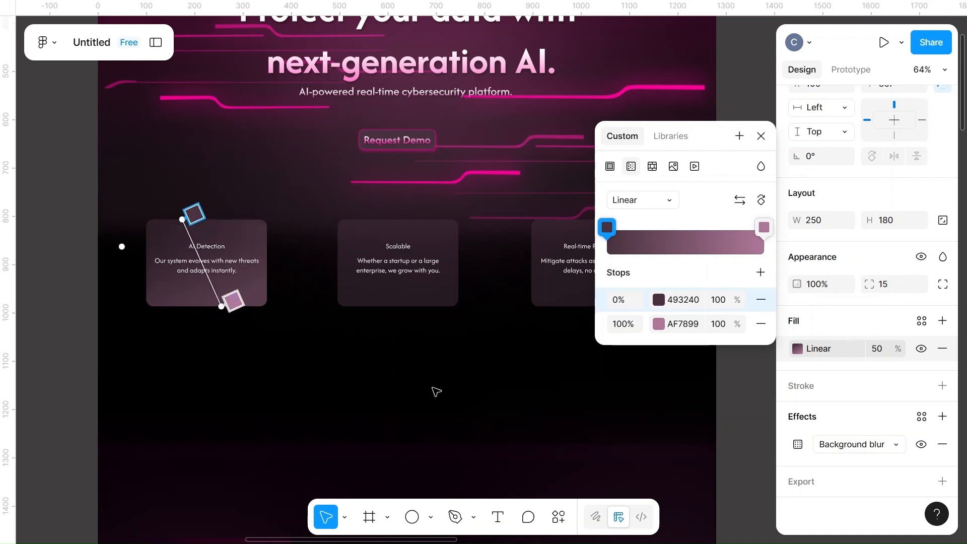
pyautogui.press('Escape')
# Give the Scalable card a vertical linear gradient fill from 493240 to AF7899
pyautogui.click(417, 300)
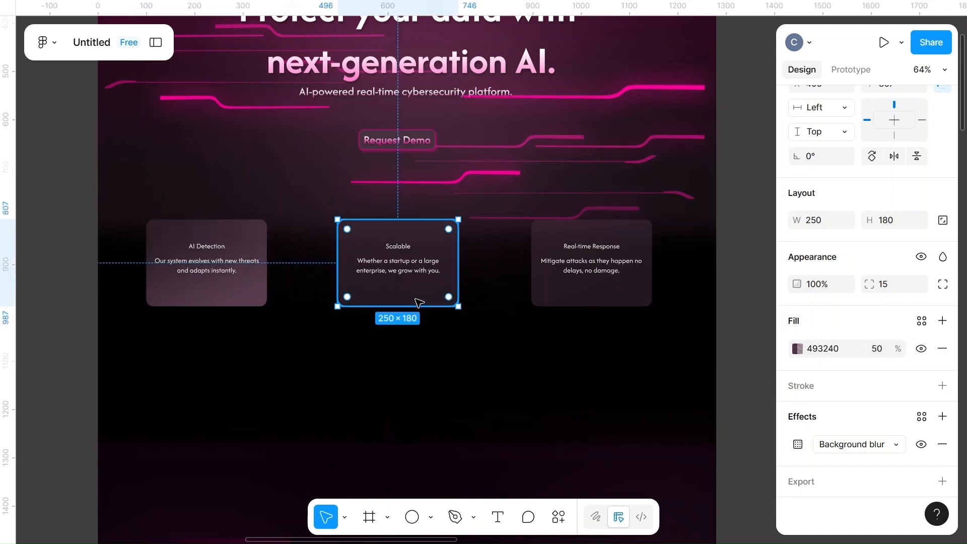
pyautogui.click(796, 348)
pyautogui.click(630, 166)
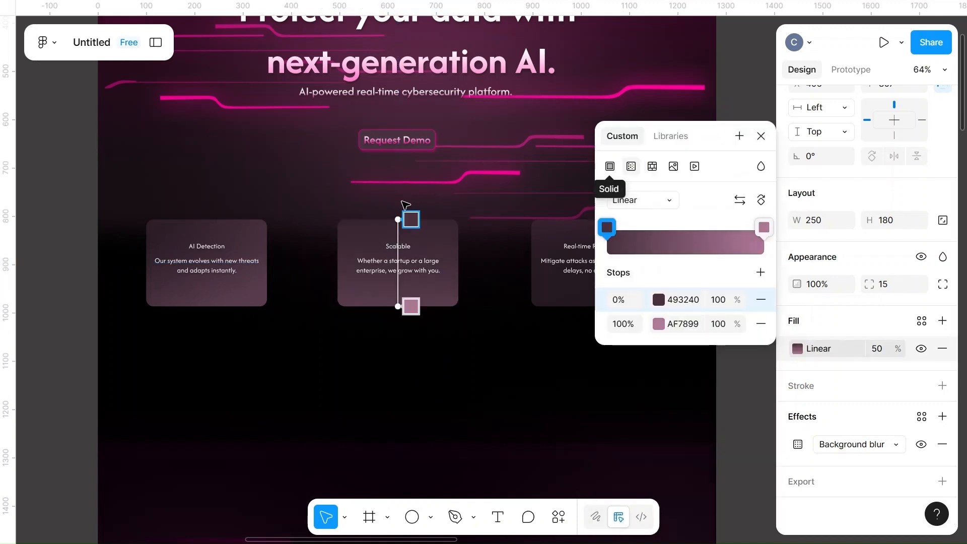
pyautogui.moveTo(398, 218)
pyautogui.mouseDown()
pyautogui.moveTo(445, 216)
pyautogui.moveTo(398, 219)
pyautogui.mouseUp()
pyautogui.hscroll(2, 510, 334)
pyautogui.hscroll(3, 509, 333)
pyautogui.press('Escape')
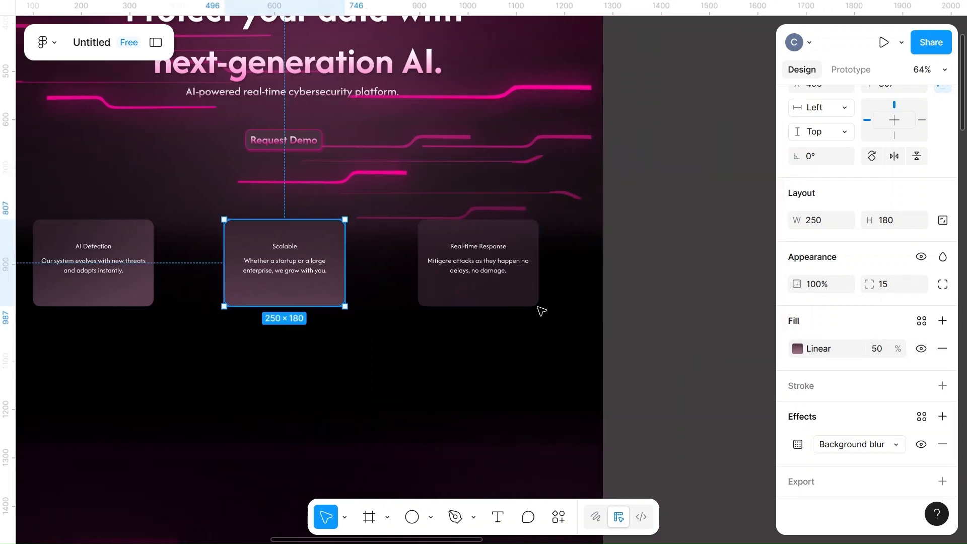
# Give the Real-time Response card a linear gradient fill from 493240 to AF7899, angled from its upper right corner to the lower edge
pyautogui.click(494, 295)
pyautogui.click(796, 348)
pyautogui.click(630, 166)
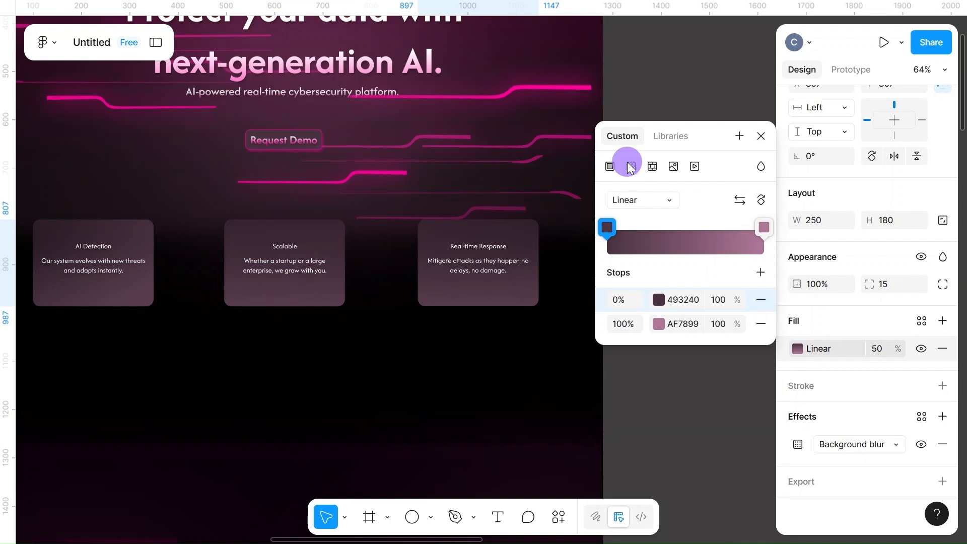
pyautogui.moveTo(478, 219); pyautogui.dragTo(538, 219)
pyautogui.moveTo(478, 306); pyautogui.dragTo(460, 302)
pyautogui.press('Escape')
pyautogui.hscroll(-3, 330, 394)
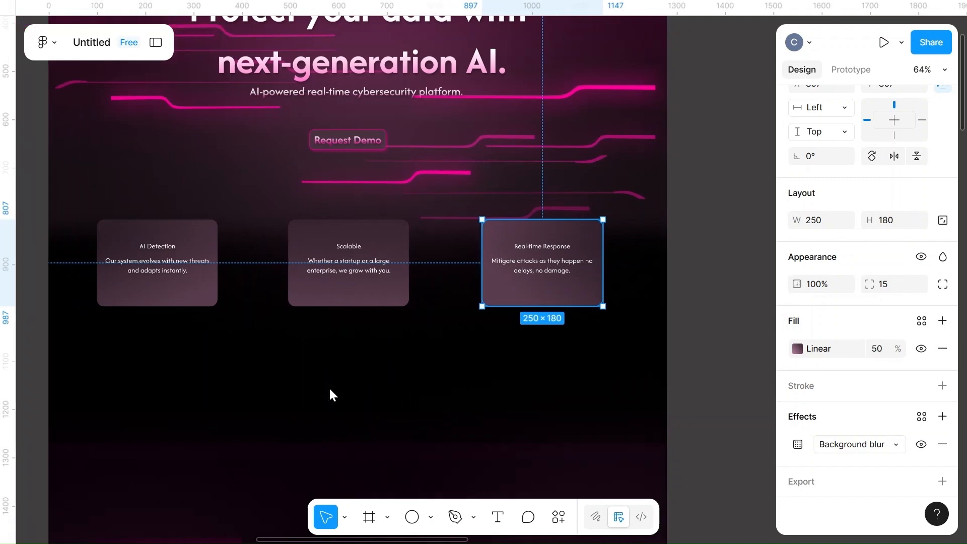
pyautogui.click(329, 392)
# Place a copy of the "Ready to protect your future with AI ?" heading just above the testimonial card, at X 414, Y 4382
pyautogui.scroll(-20, 332, 392)
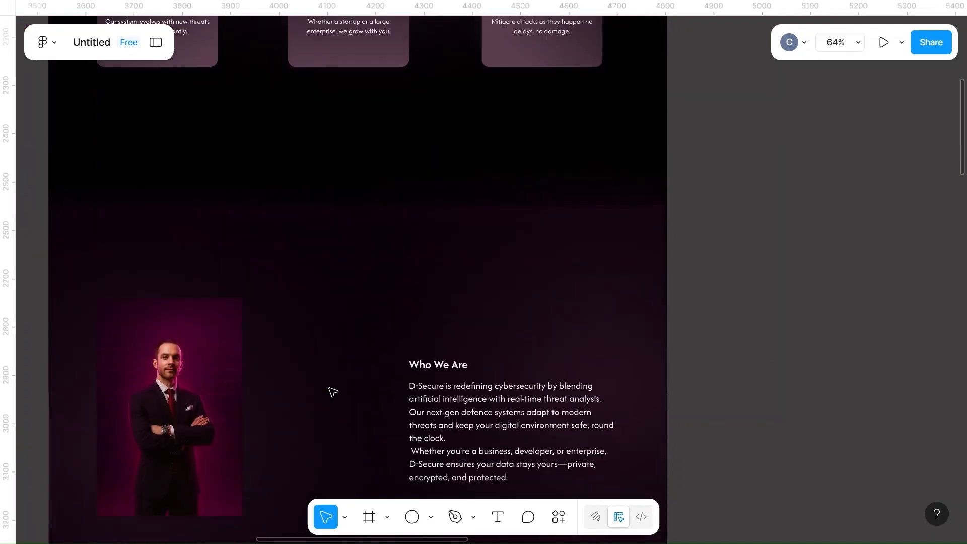
pyautogui.scroll(-7, 332, 392)
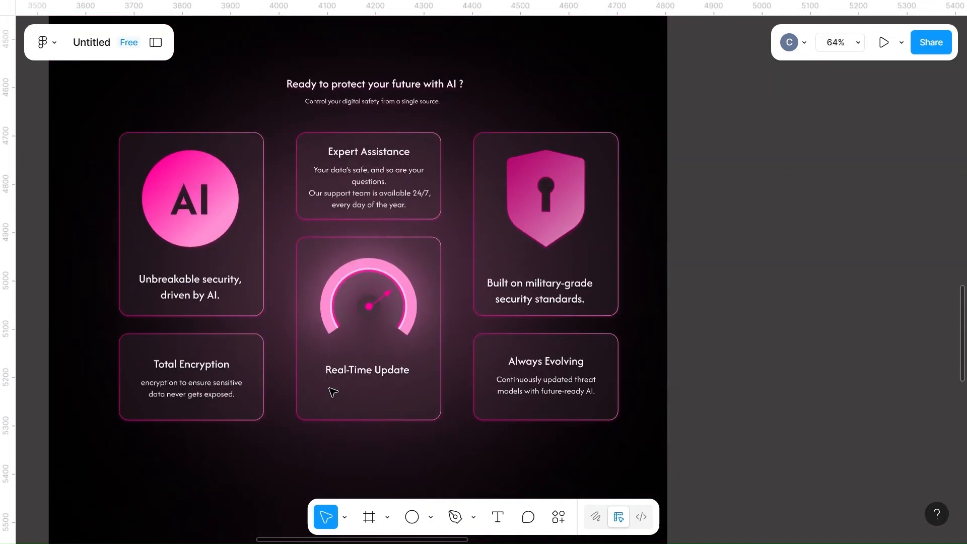
pyautogui.click(374, 84)
pyautogui.moveTo(374, 84); pyautogui.dragTo(339, 541)
pyautogui.scroll(-5, 427, 476)
pyautogui.scroll(-1, 427, 476)
pyautogui.moveTo(373, 245); pyautogui.dragTo(374, 309)
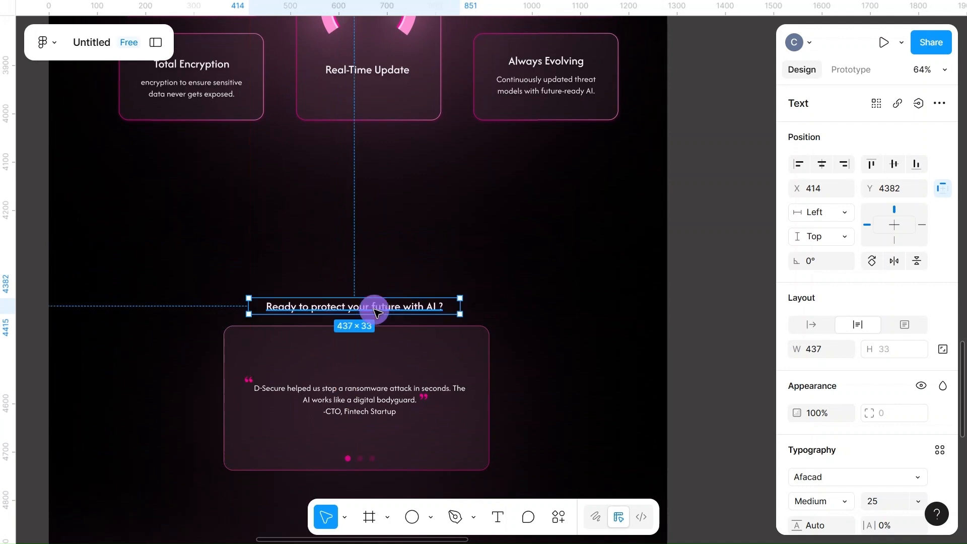
# Rewrite the heading above the testimonial card as "What Our Client's Says" and shift it slightly right
pyautogui.doubleClick(374, 309)
pyautogui.press('BackSpace')
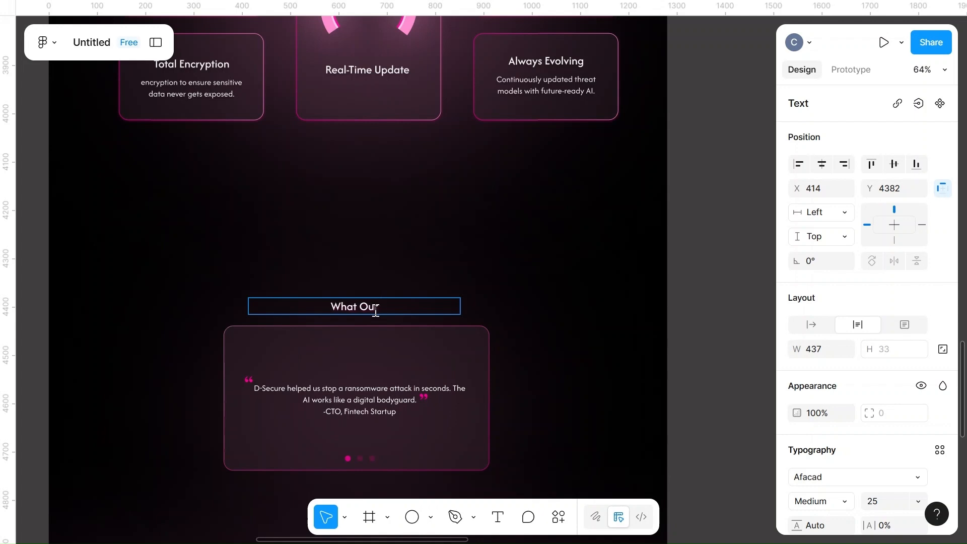
pyautogui.write('What Our cli')
pyautogui.write('ient')
pyautogui.write("'s Says")
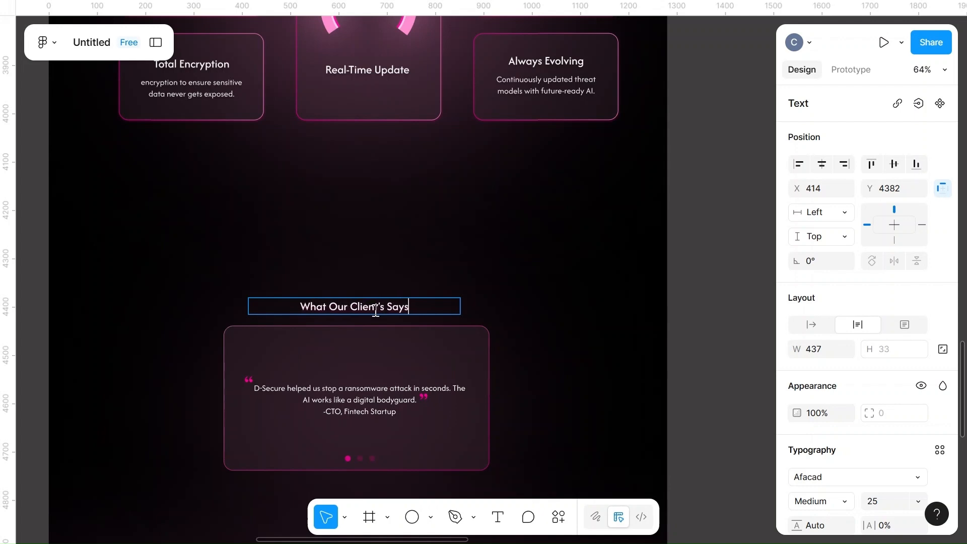
pyautogui.press('Escape')
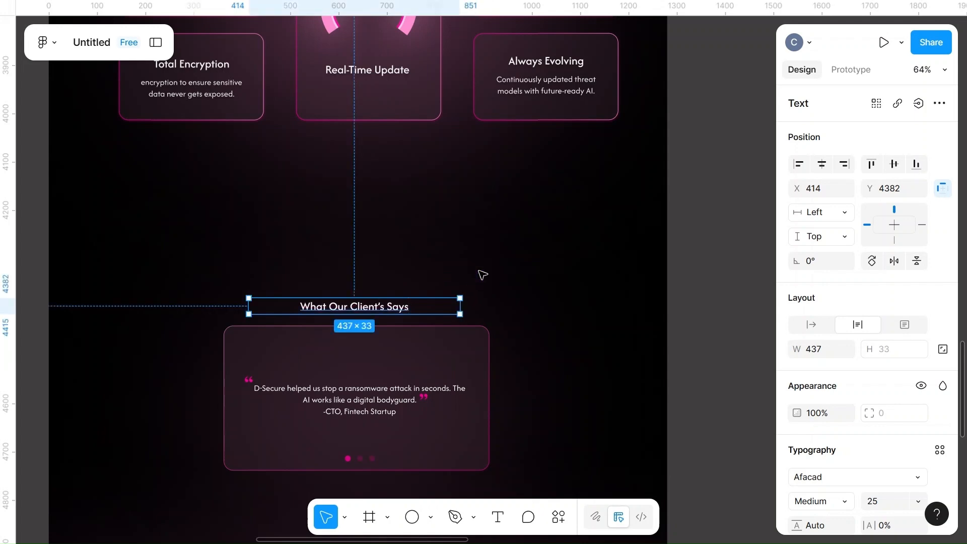
pyautogui.moveTo(362, 304); pyautogui.dragTo(365, 304)
pyautogui.click(516, 316)
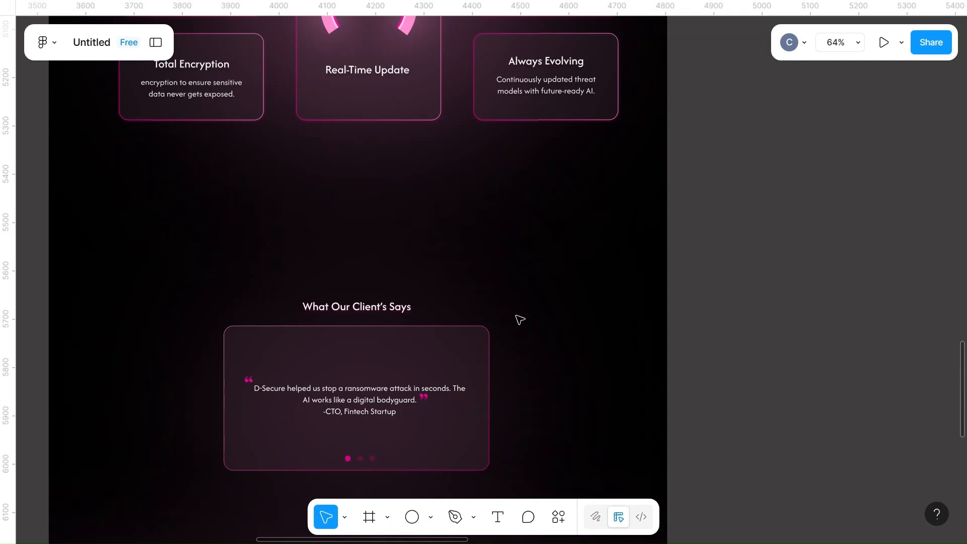
# Replace "Fintech Startup" in the testimonial's CTO attribution with the client's full name
pyautogui.click(381, 415)
pyautogui.doubleClick(394, 412)
pyautogui.click(394, 412)
pyautogui.moveTo(394, 412); pyautogui.dragTo(345, 413)
pyautogui.hotkey('ctrl', 'c')
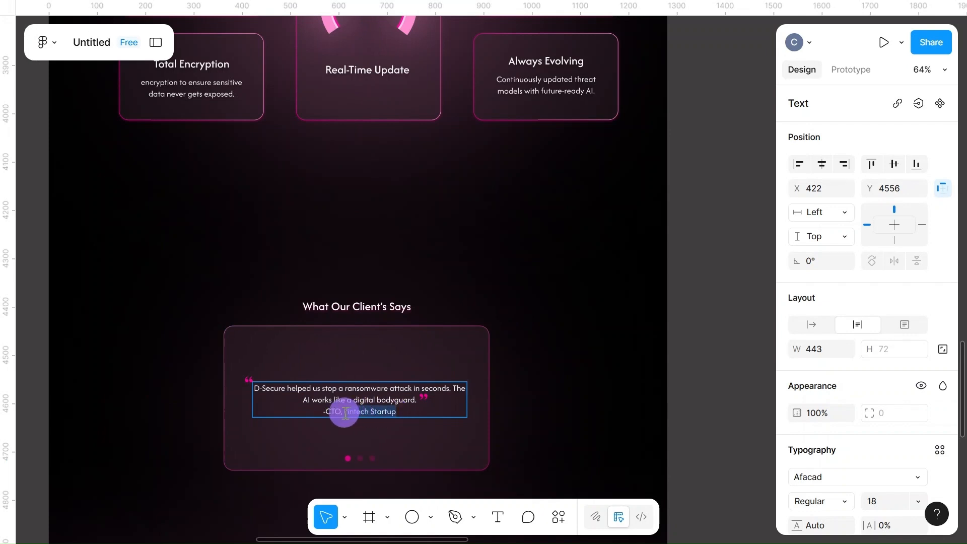
pyautogui.press('BackSpace')
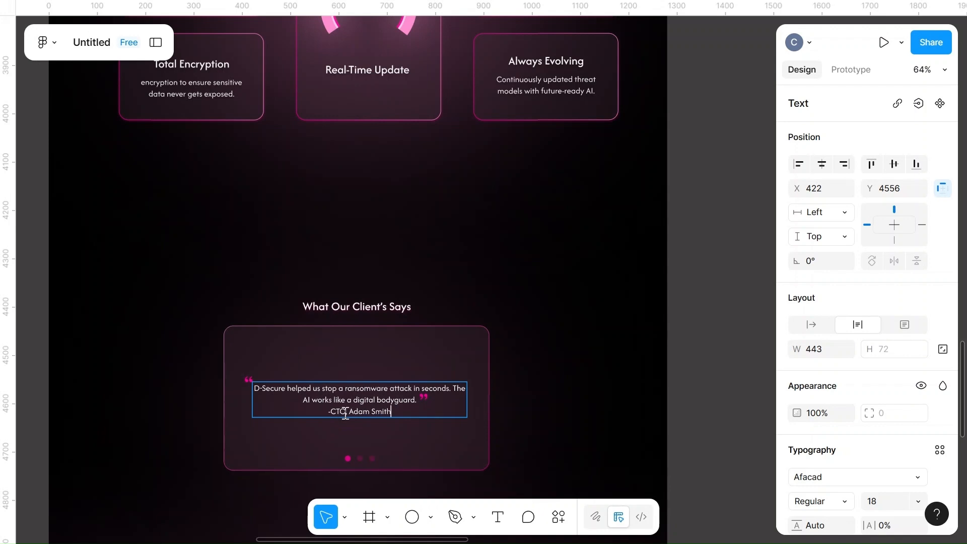
pyautogui.click(329, 342)
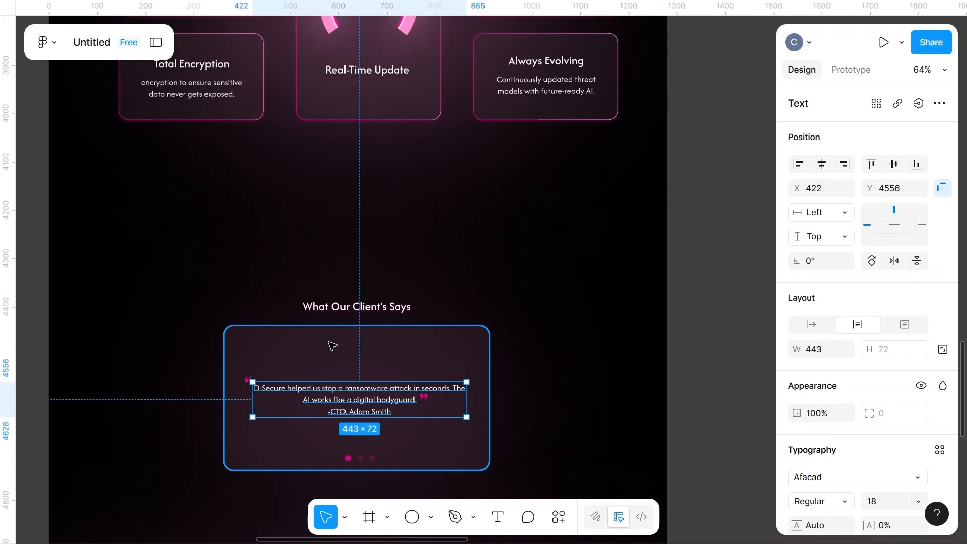
# Add a "Fintech Startup" text label inside the testimonial card above the quote, at X 582, Y 4474
pyautogui.press('t')
pyautogui.click(344, 341)
pyautogui.click(345, 341)
pyautogui.hotkey('ctrl', 'v')
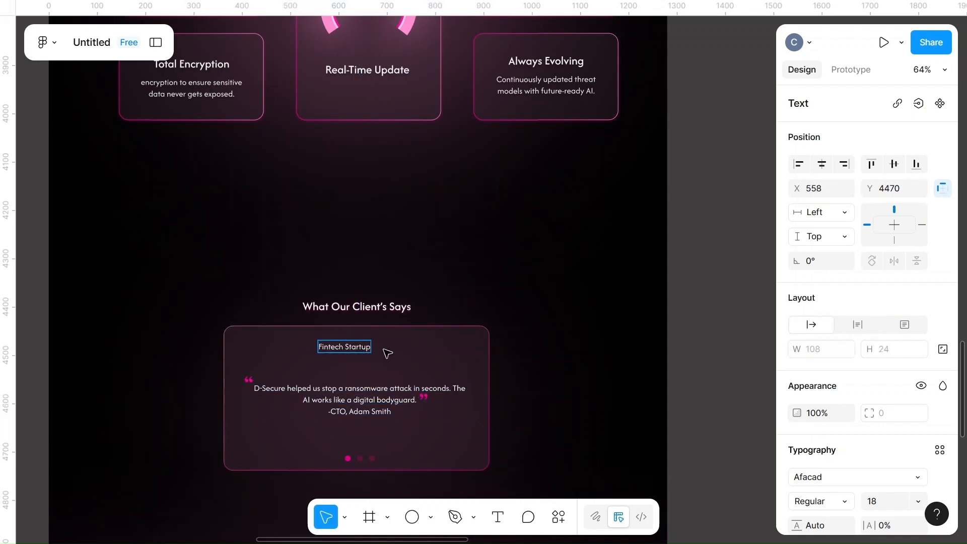
pyautogui.moveTo(355, 347); pyautogui.dragTo(365, 350)
# Set the "Fintech Startup" label to font size 22 with Medium weight
pyautogui.click(877, 501)
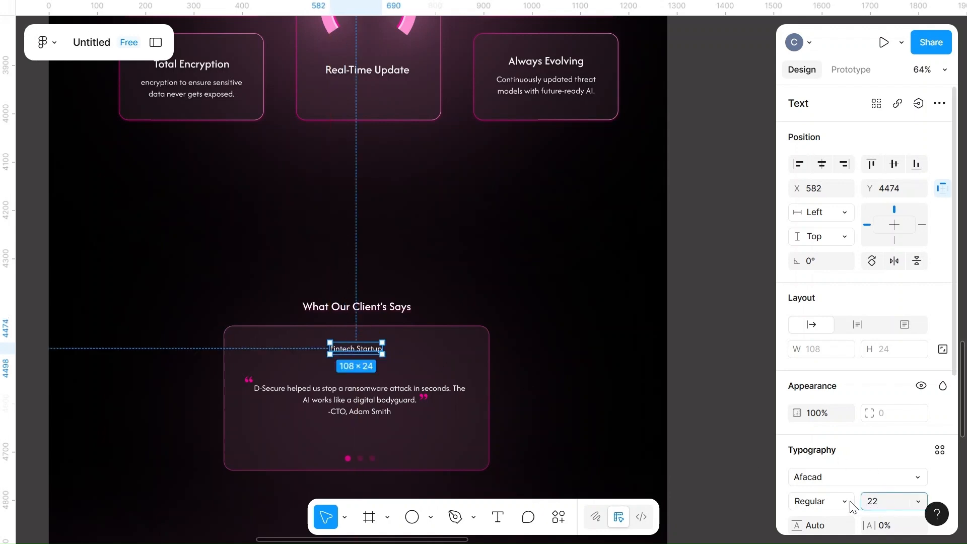
pyautogui.write('22')
pyautogui.click(836, 501)
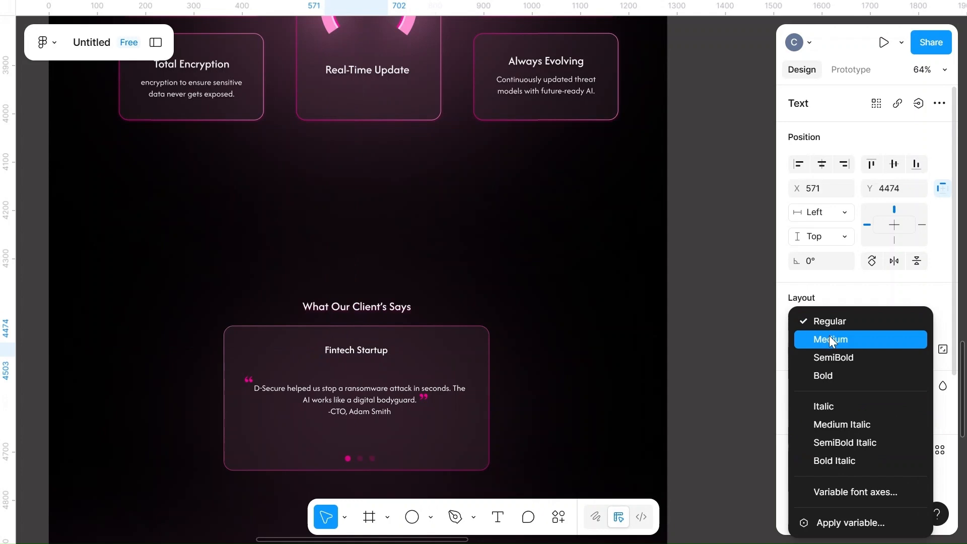
pyautogui.click(828, 336)
pyautogui.click(537, 408)
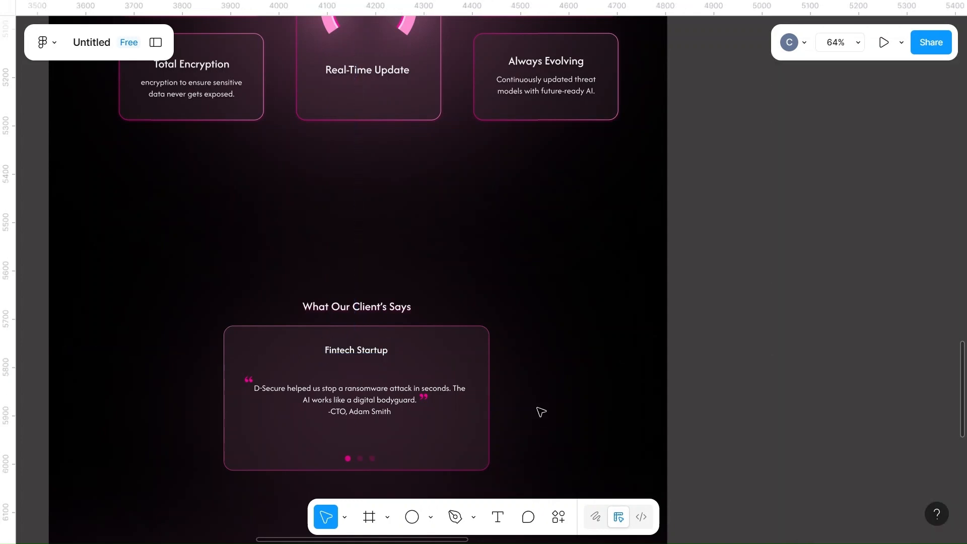
pyautogui.click(377, 350)
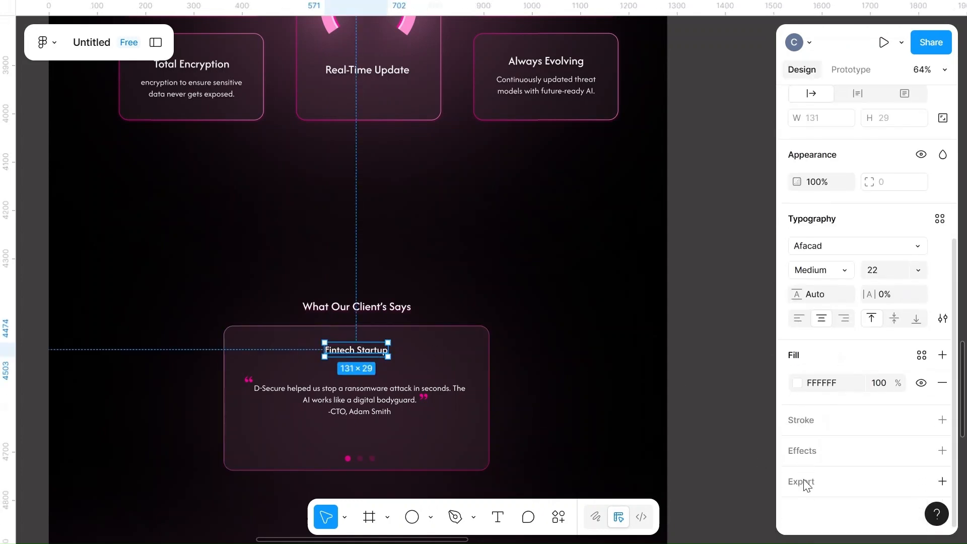
pyautogui.click(485, 307)
# Set the fill colour of the testimonial quote text to hex f5
pyautogui.click(364, 402)
pyautogui.scroll(-5, 811, 468)
pyautogui.click(829, 398)
pyautogui.write('f5')
pyautogui.click(528, 408)
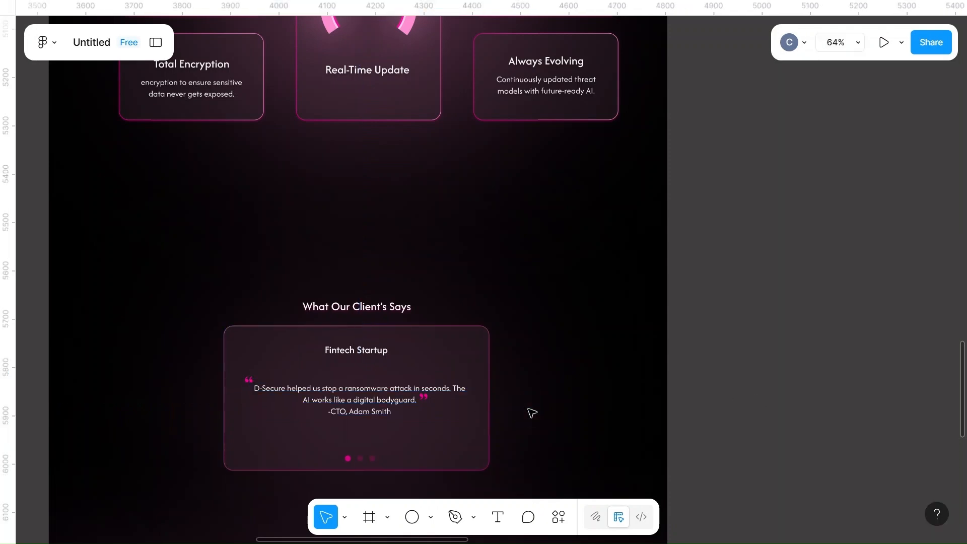
# Move the blurred ellipse behind the company logos down to just above the footer, at X 464, Y 5487
pyautogui.click(374, 307)
pyautogui.scroll(-5, 833, 413)
pyautogui.click(606, 370)
pyautogui.scroll(-12, 607, 369)
pyautogui.click(518, 376)
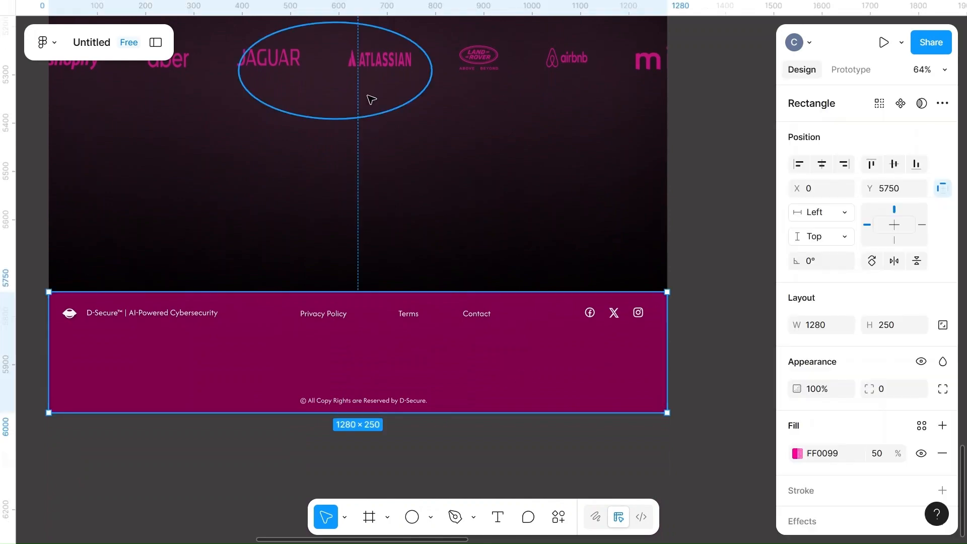
pyautogui.click(369, 97)
pyautogui.moveTo(369, 97); pyautogui.dragTo(403, 239)
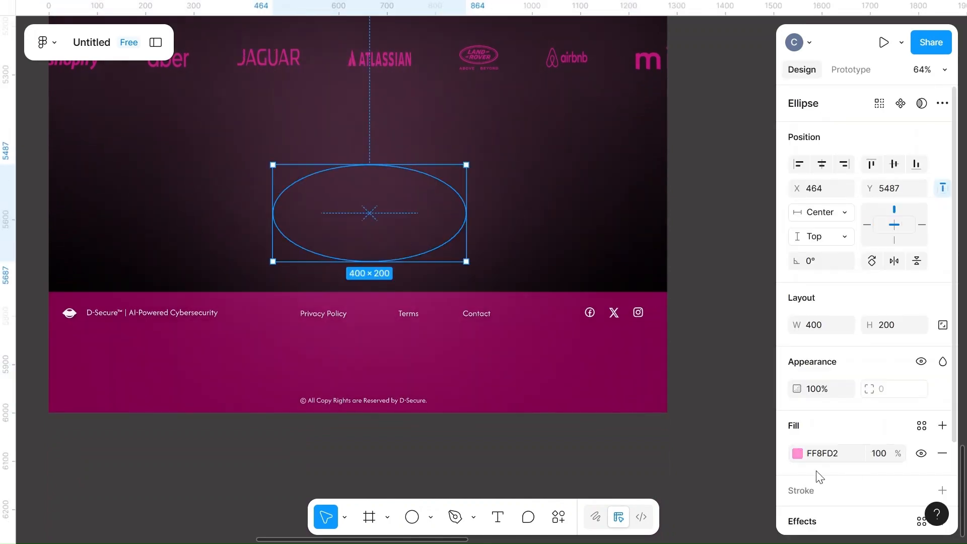
# Fill the blurred ellipse with 493240 and move it down over the footer to X 406, Y 5826
pyautogui.click(797, 453)
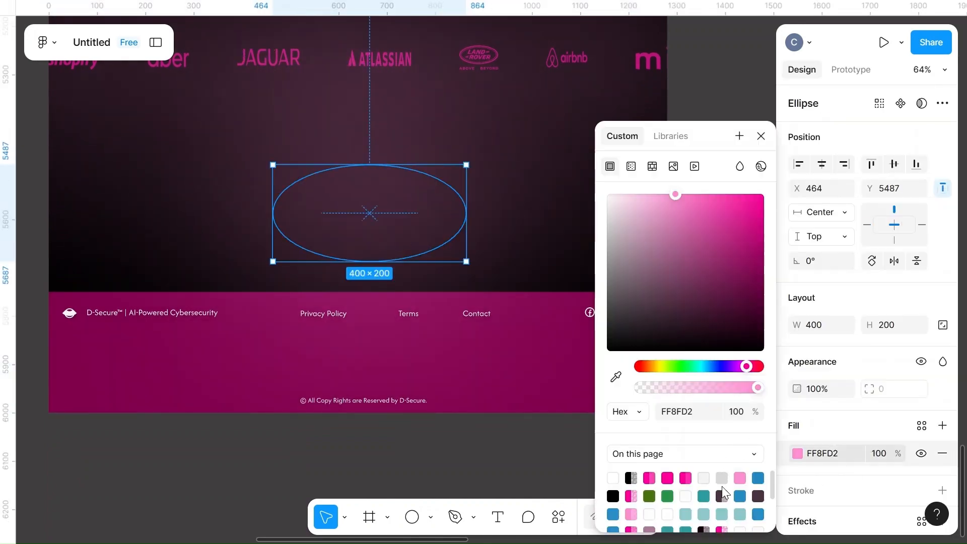
pyautogui.click(758, 496)
pyautogui.moveTo(399, 207); pyautogui.dragTo(365, 371)
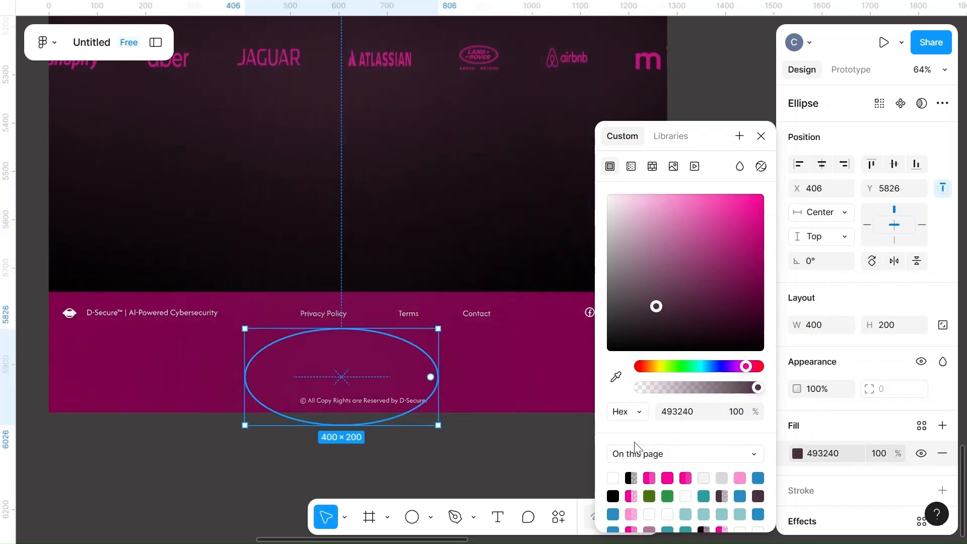
# Try FF8FD2, FF0099 at 70% and 2C9CA0 as fills for the footer ellipse, then settle on the black swatch
pyautogui.click(740, 477)
pyautogui.click(649, 476)
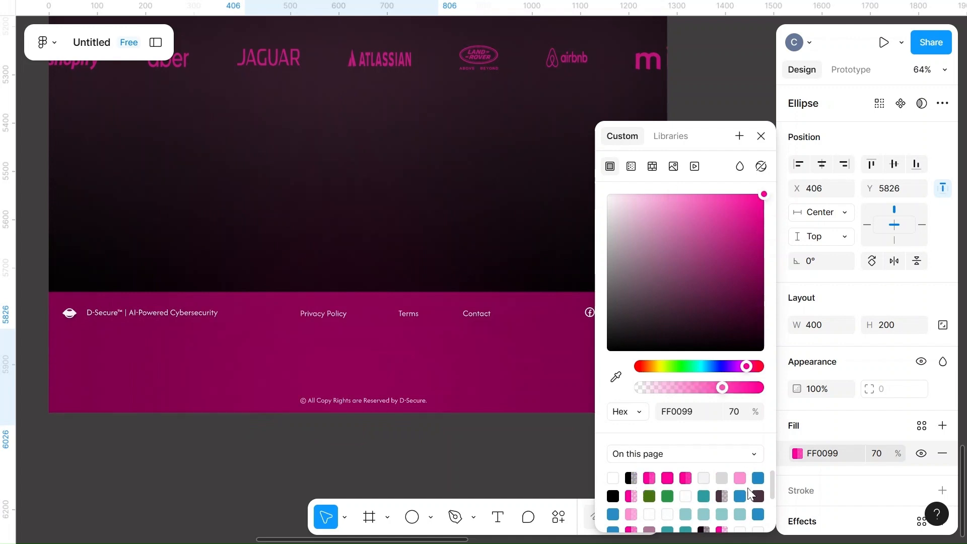
pyautogui.click(704, 496)
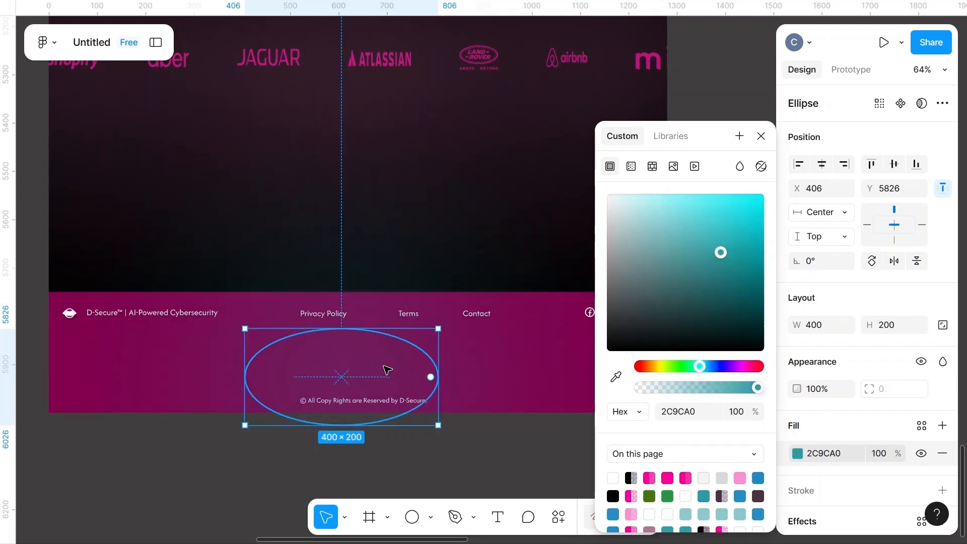
pyautogui.click(612, 496)
# Shift the black glow ellipse across the footer to adjust where its shading falls
pyautogui.moveTo(348, 352); pyautogui.dragTo(454, 348)
pyautogui.hscroll(3, 382, 333)
pyautogui.moveTo(224, 355); pyautogui.dragTo(153, 349)
pyautogui.moveTo(318, 354); pyautogui.dragTo(337, 392)
pyautogui.click(453, 250)
pyautogui.press('Delete')
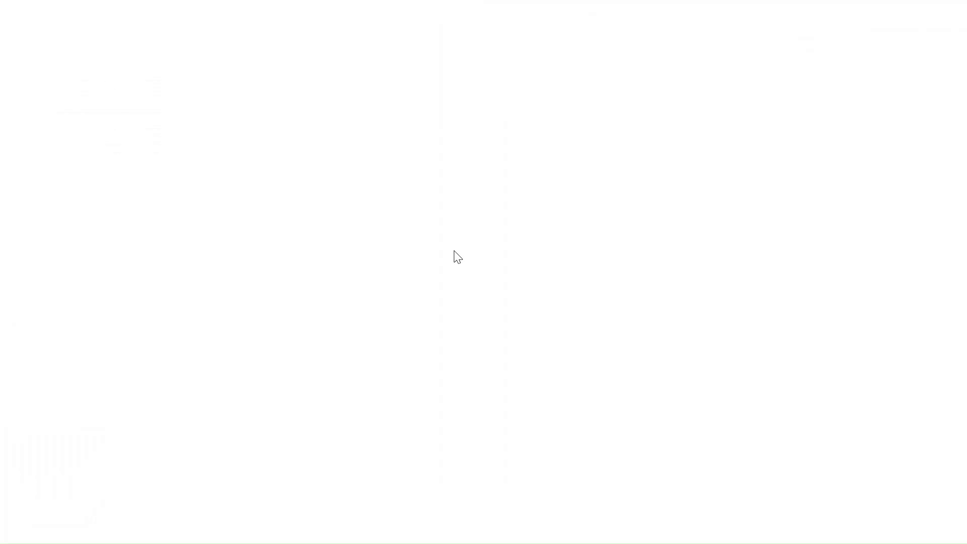